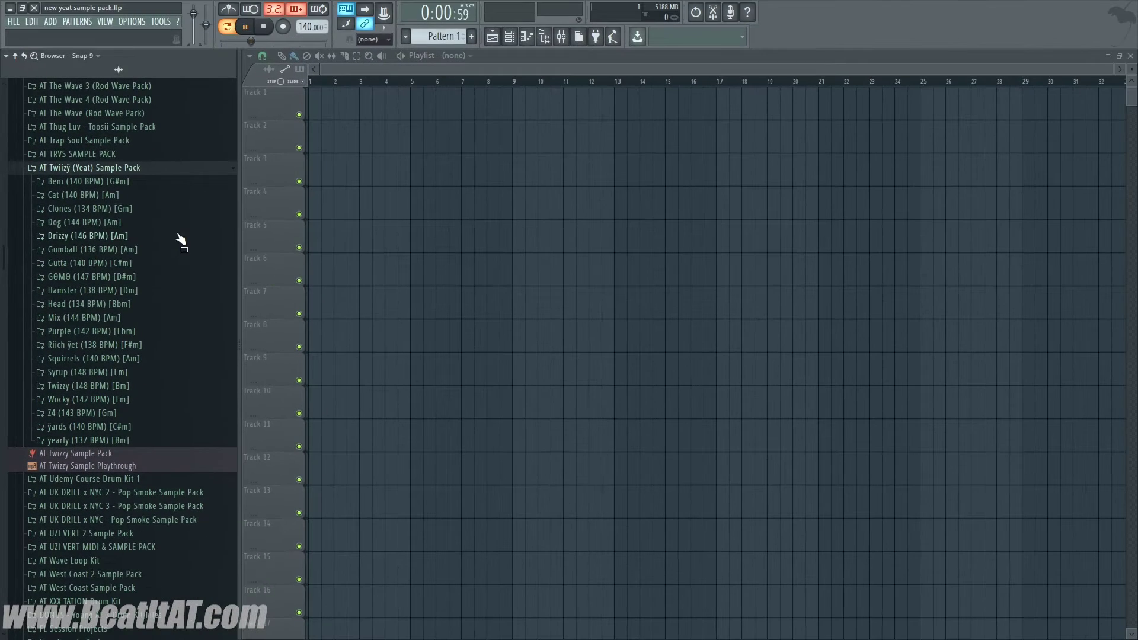
- Expand the Drizzy (146 BPM) [Am] folder and its MIDI subfolder to examine their files, and collapse the folder again
left_click(178, 235)
left_click(150, 253)
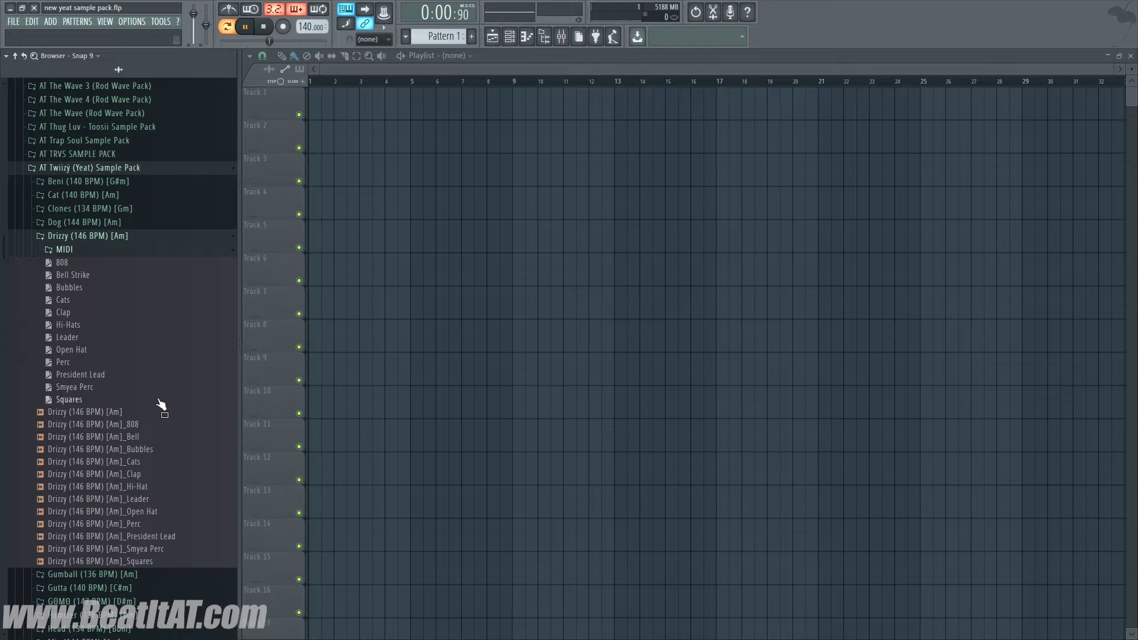
left_click(160, 237)
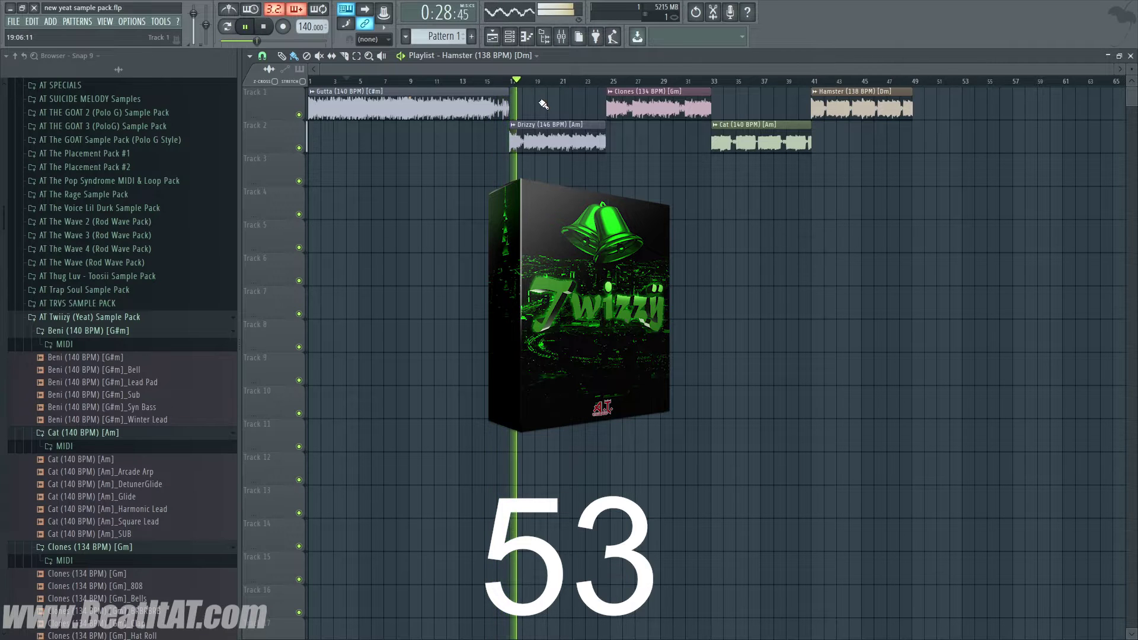
- Nudge the Clones and Cat clips in the playlist so they follow directly after the clips before them without gaps
scroll(556, 117, "up", 4)
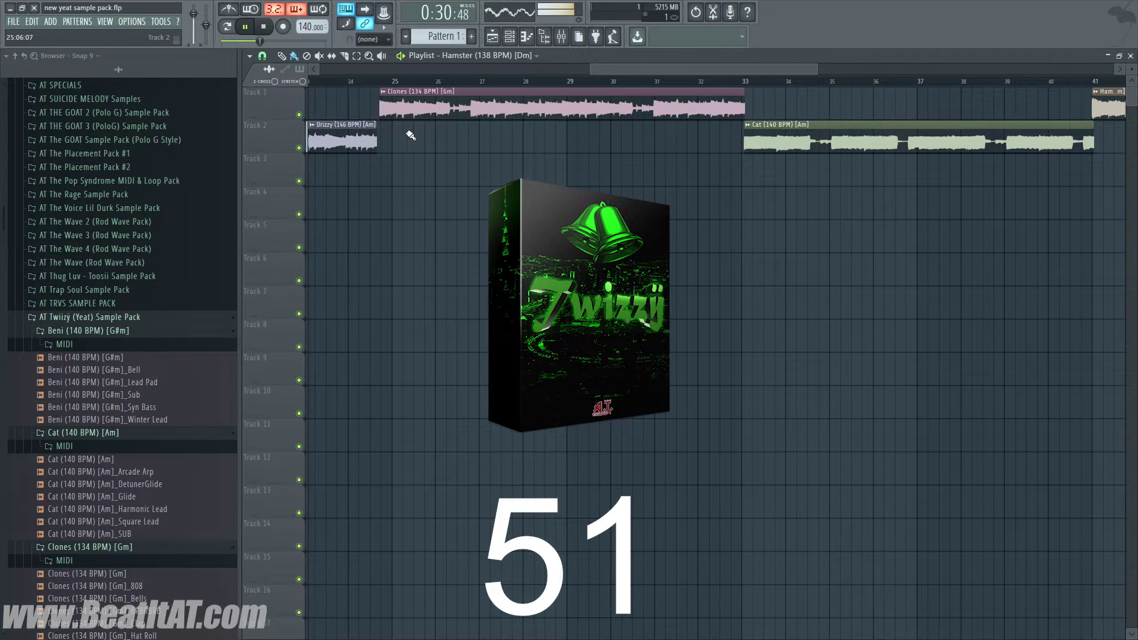
scroll(439, 125, "up", 1)
left_click_drag(625, 73, 608, 74)
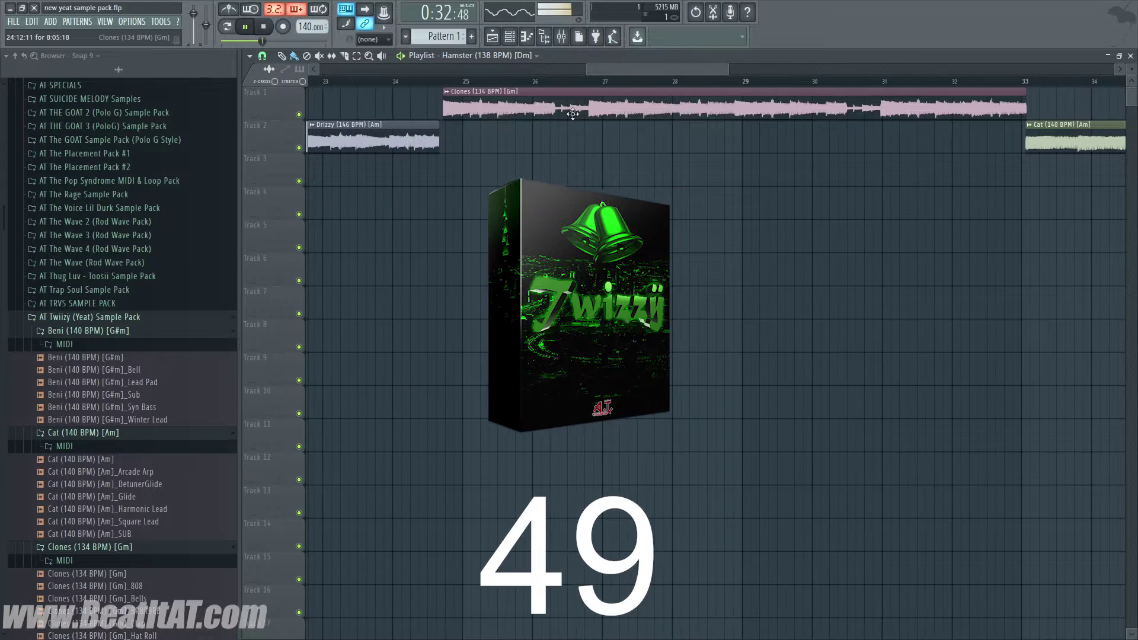
left_click_drag(571, 116, 566, 117)
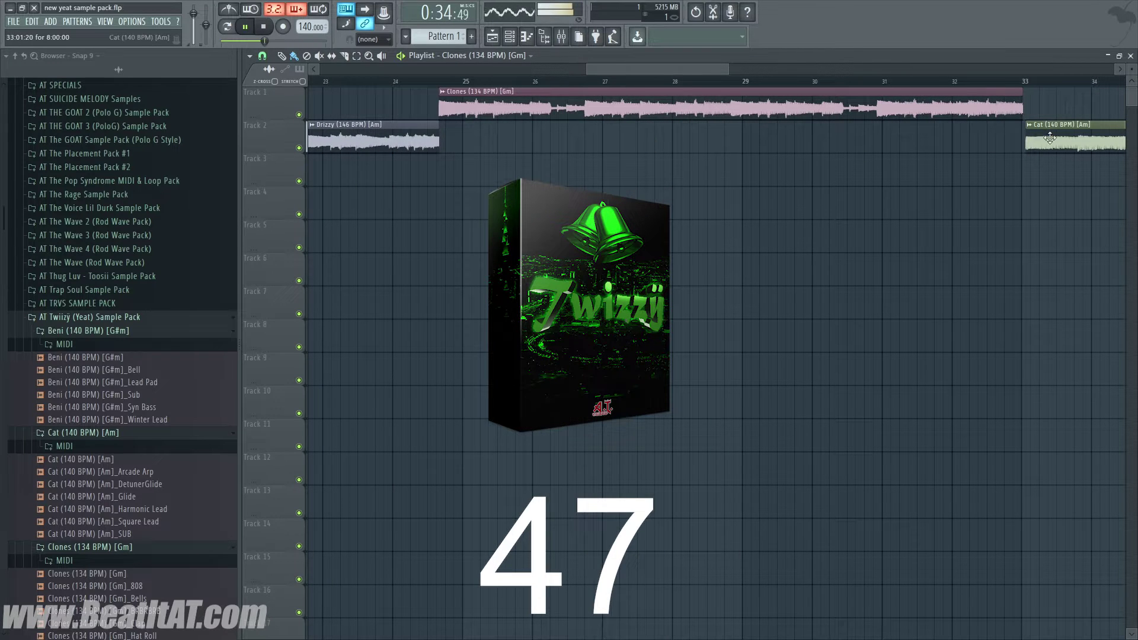
left_click_drag(1049, 138, 1049, 138)
scroll(996, 186, "down", 6)
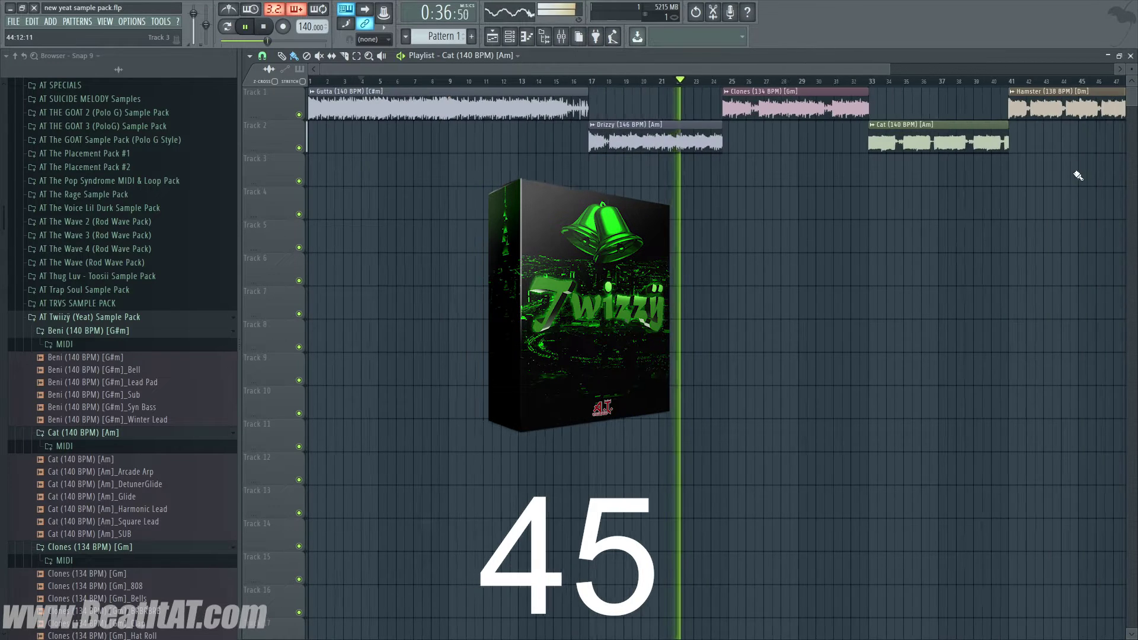
scroll(1034, 166, "up", 13)
scroll(948, 159, "down", 8)
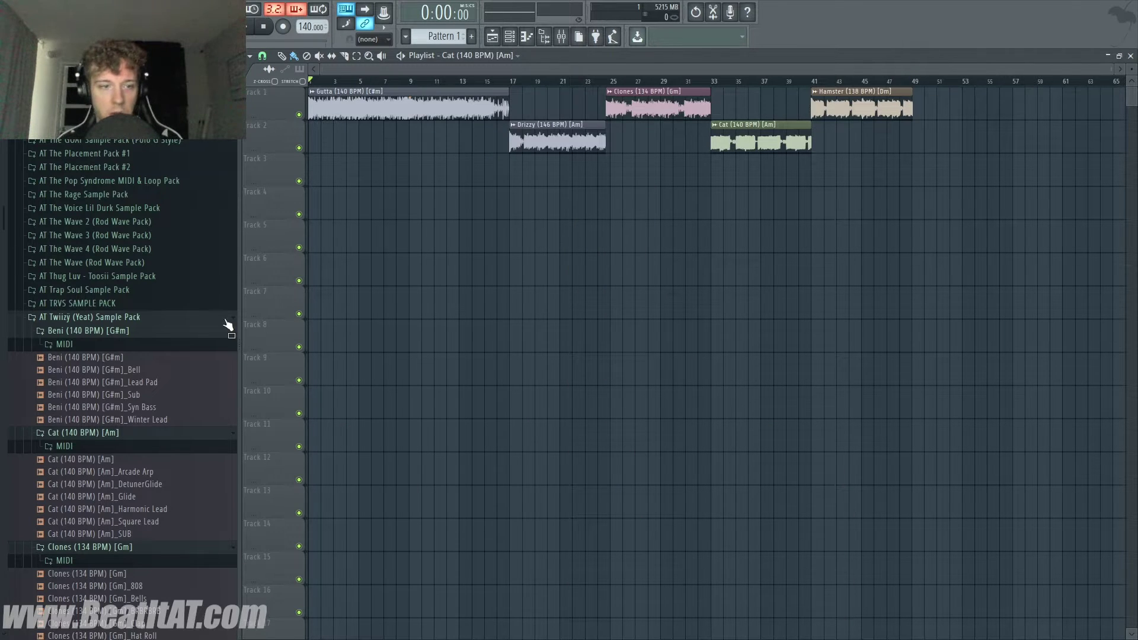
- Browse the AT Twiizy (Yeat) Sample Pack and expand the Syrup (148 BPM) [Em] and Squirrels (140 BPM) [Am] folders
scroll(229, 314, "down", 6)
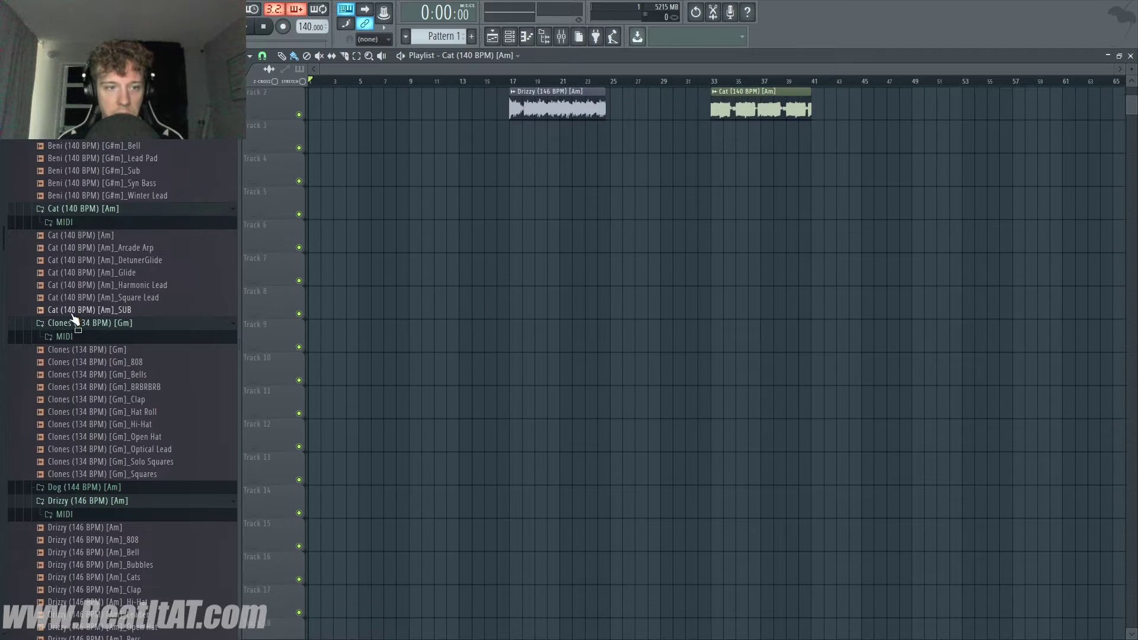
scroll(865, 211, "up", 1)
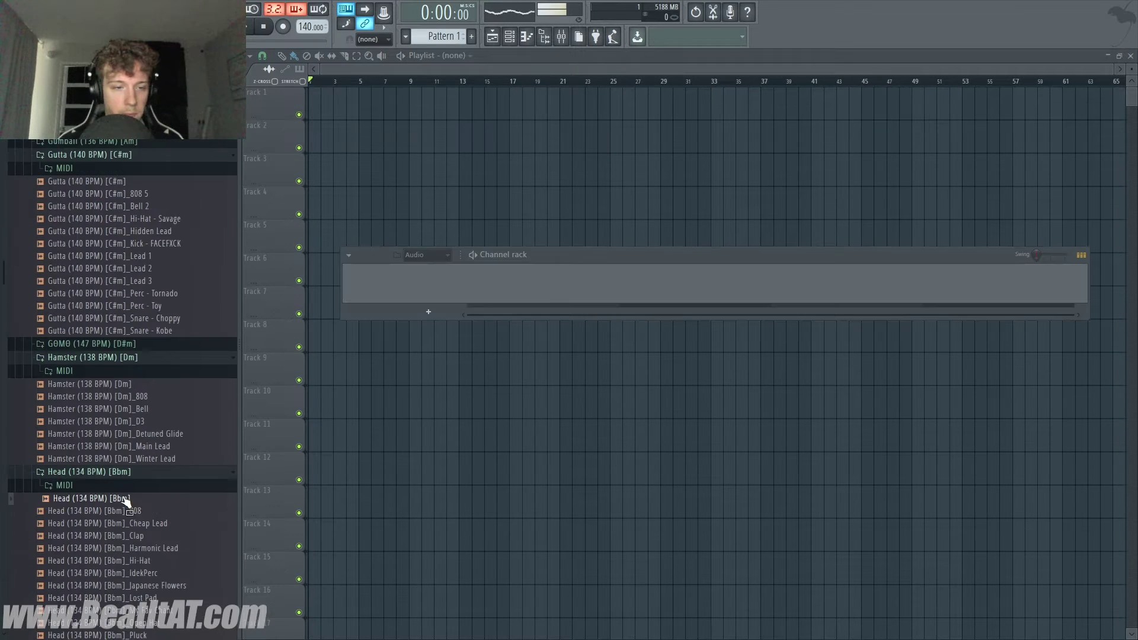
scroll(129, 504, "down", 6)
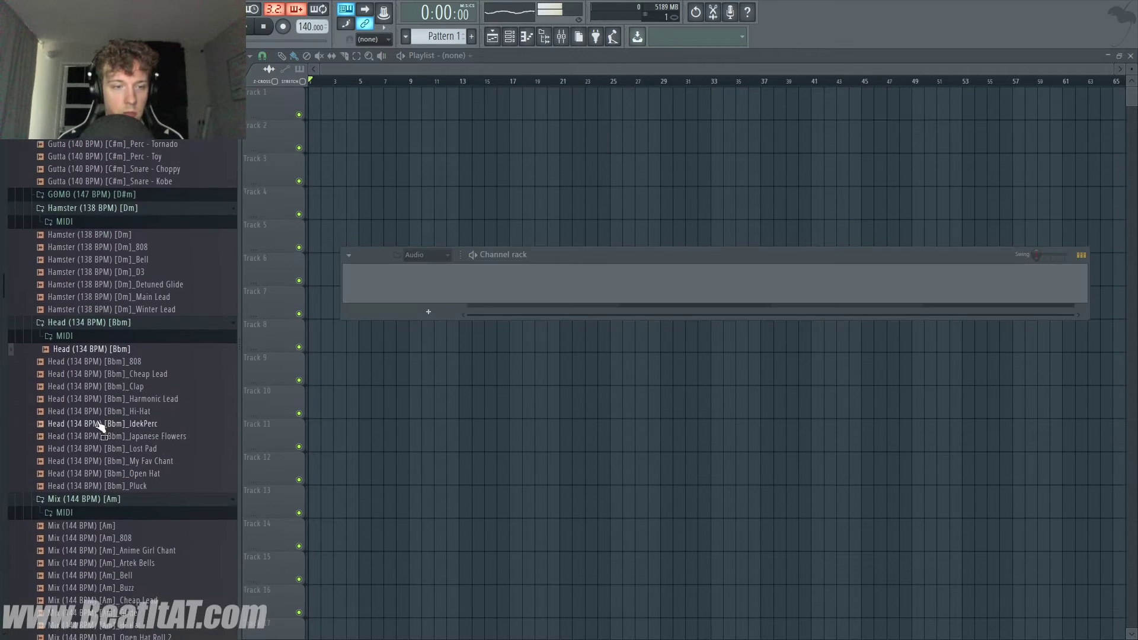
scroll(123, 459, "down", 10)
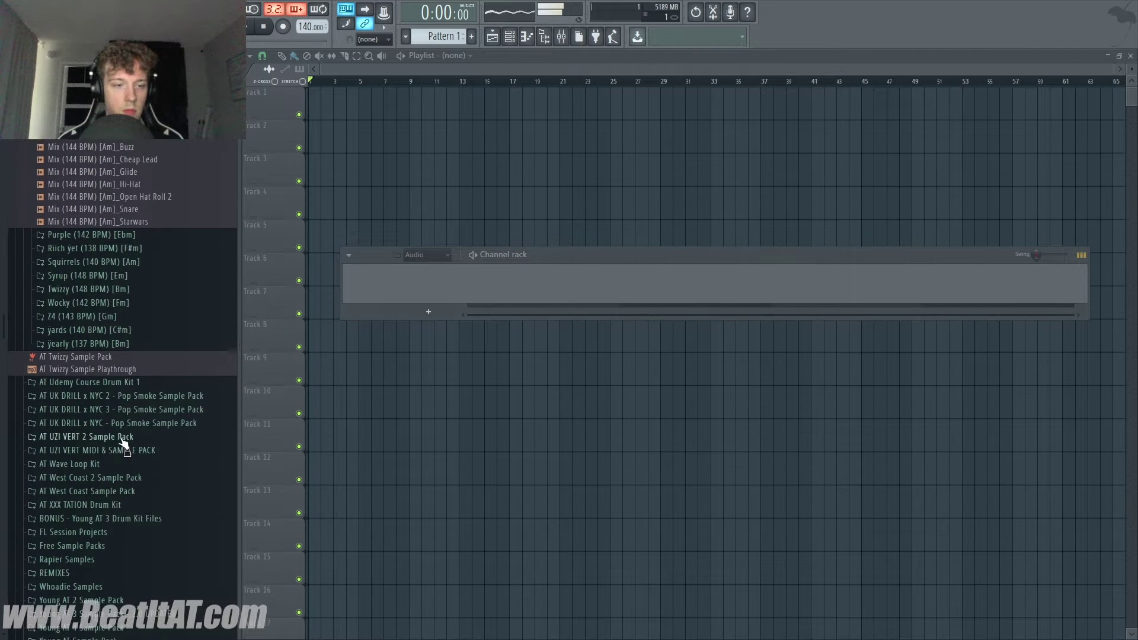
left_click(88, 270)
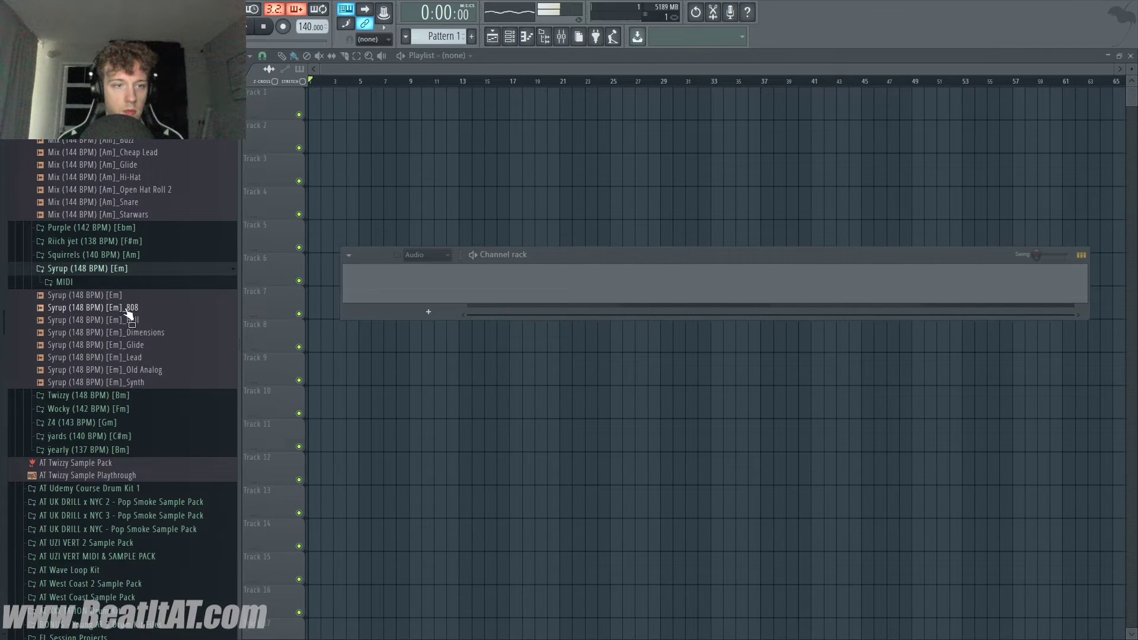
left_click(135, 255)
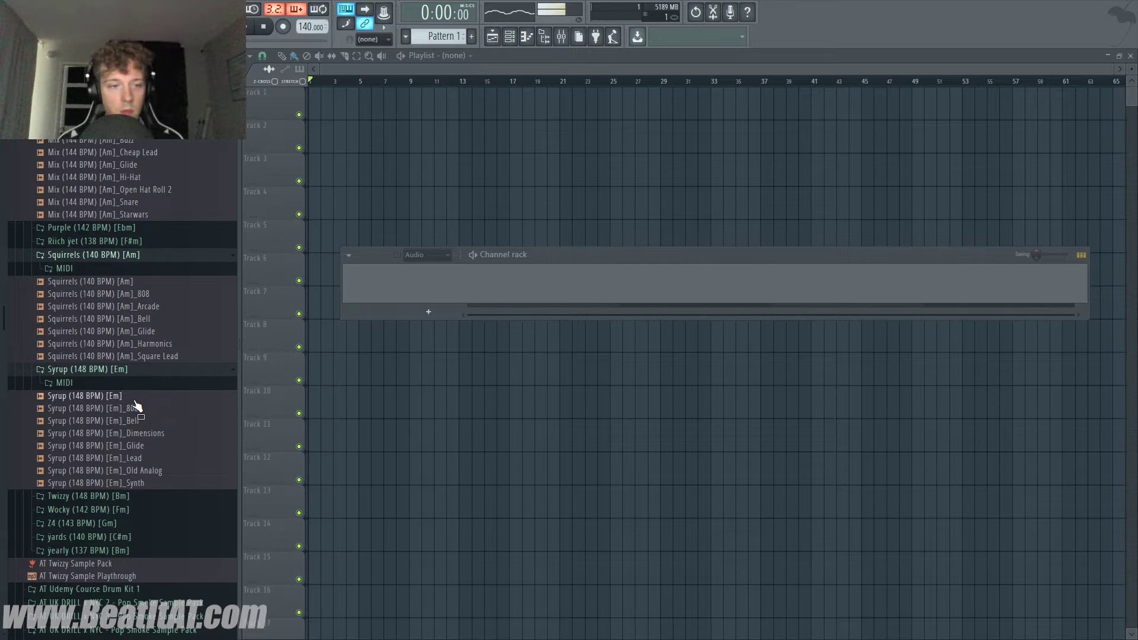
- Set the project tempo to 148 BPM and play the seven Syrup stems placed on Tracks 1 to 7
right_click(304, 28)
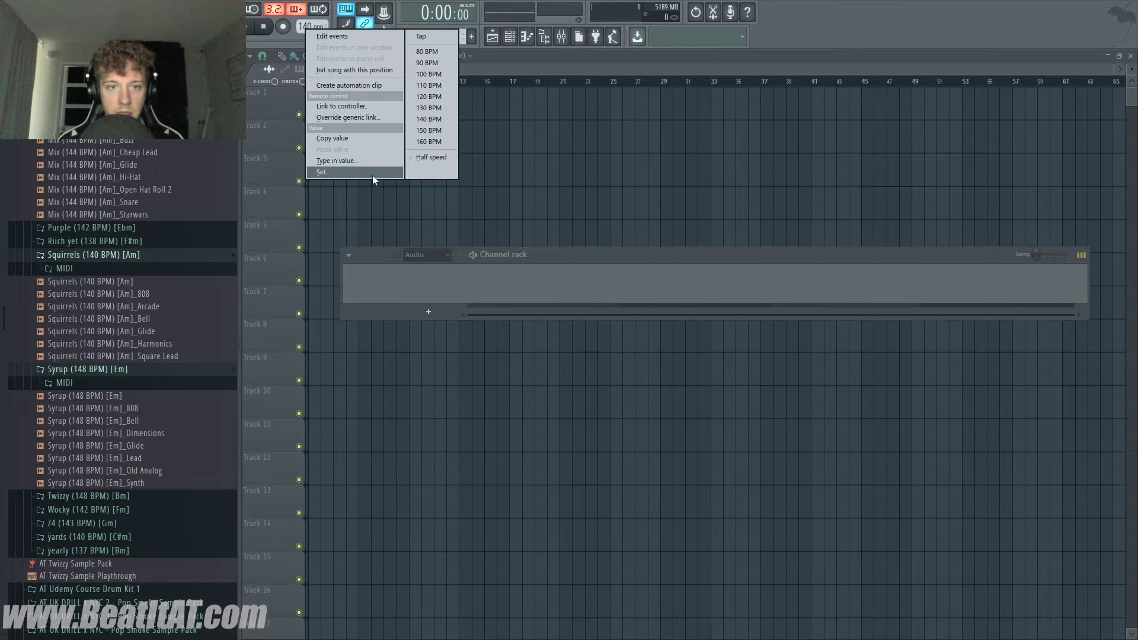
left_click(365, 163)
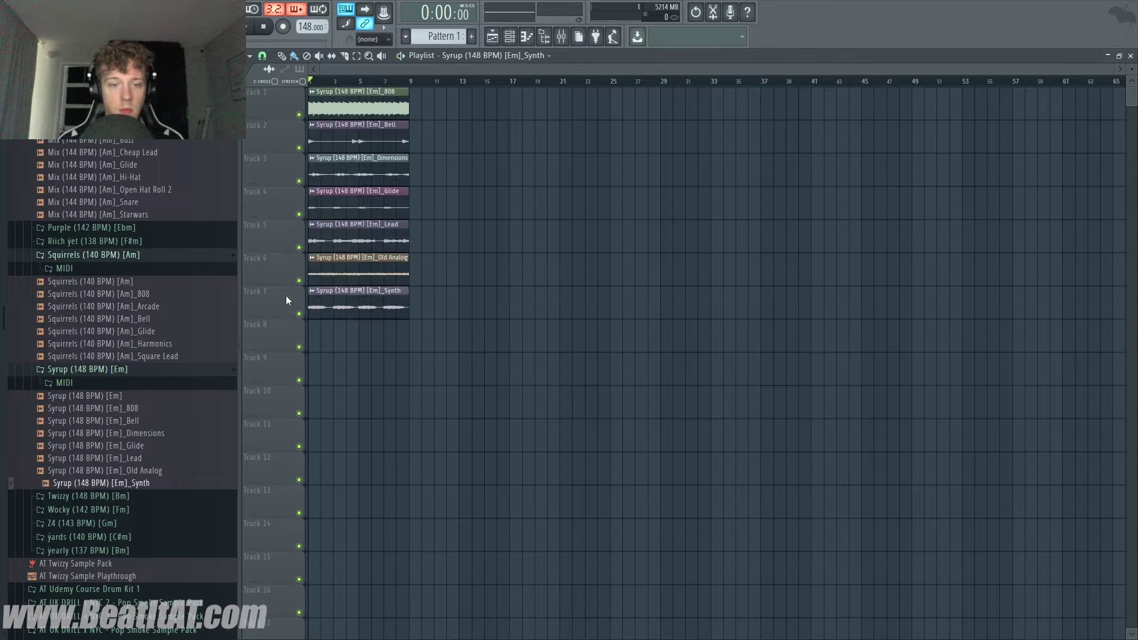
key("space")
- Slightly lower the levels of all seven Syrup stem tracks together in the mixer
left_click(510, 37)
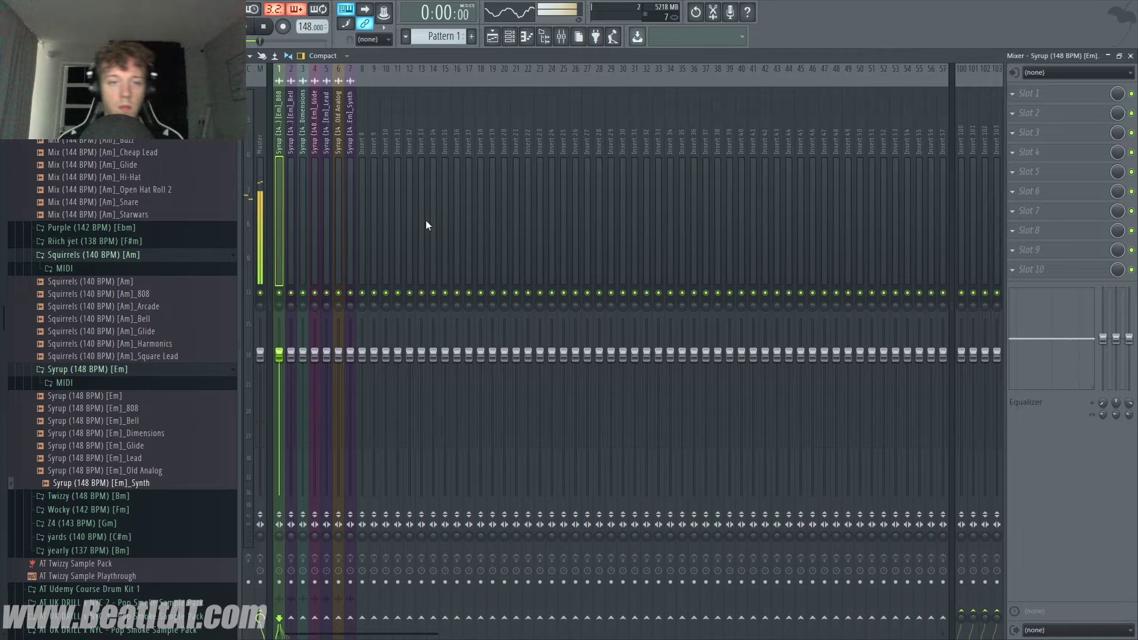
left_click_drag(351, 188, 291, 201)
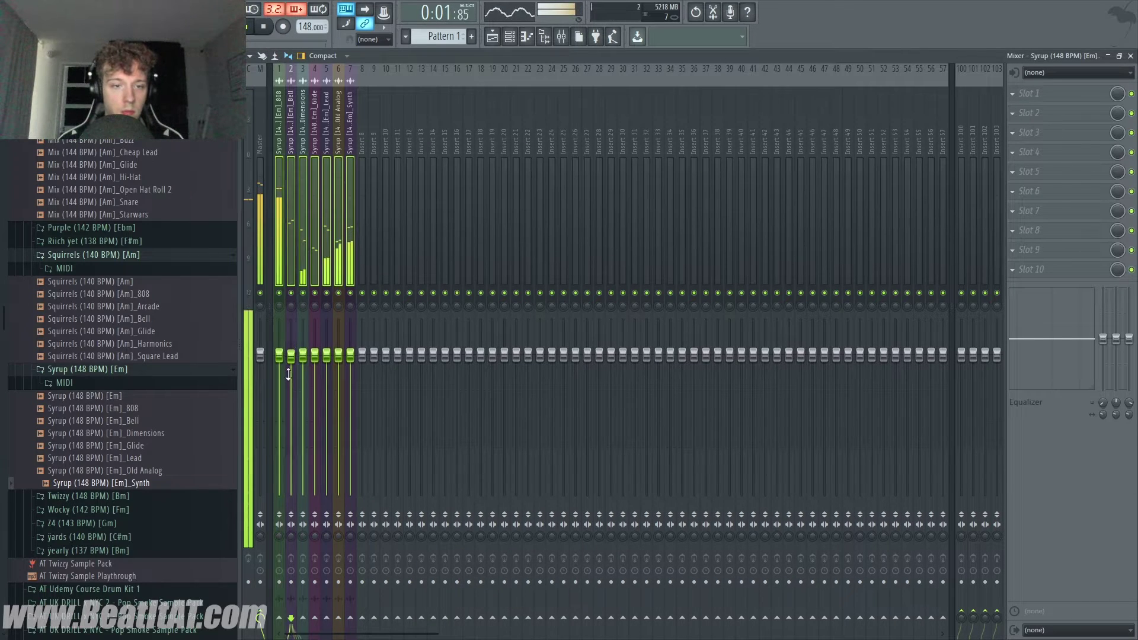
scroll(289, 374, "down", 3)
left_click(339, 222)
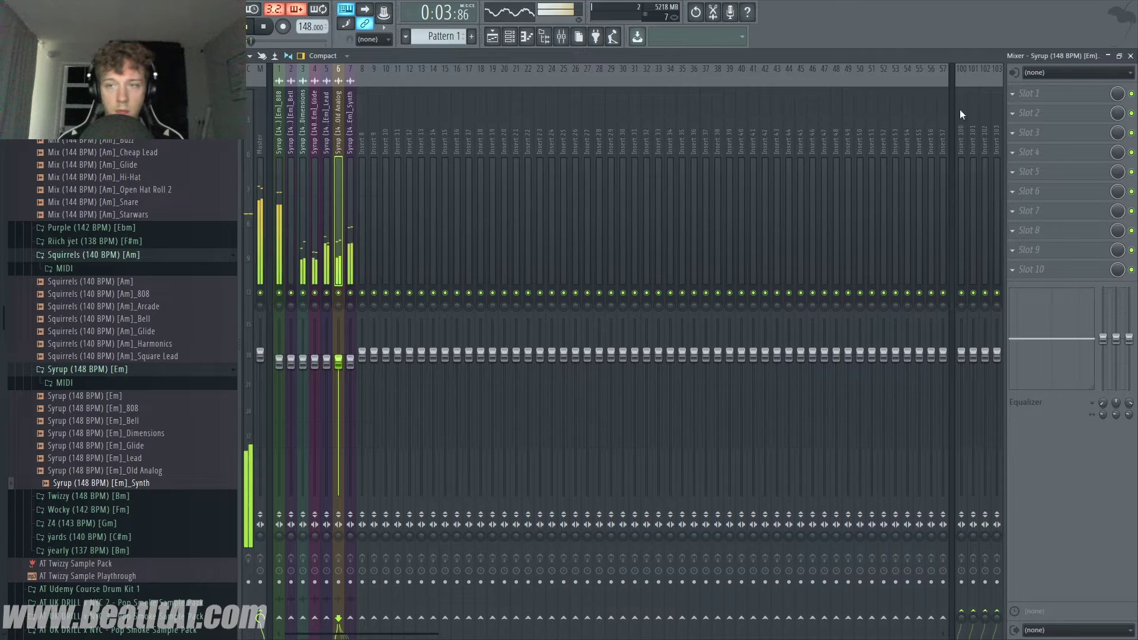
left_click(1108, 56)
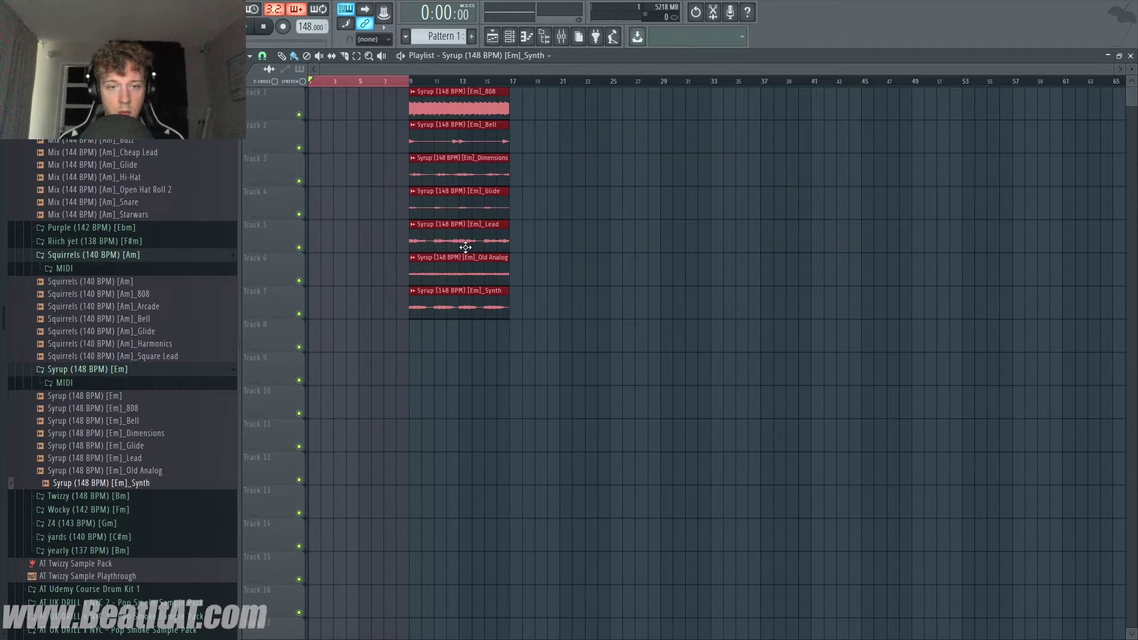
- Move the seven stems to bar 9 and place the full Syrup (148 BPM) [Em] loop on Track 8 from bar 1
left_click(332, 477)
left_click_drag(344, 319, 346, 324)
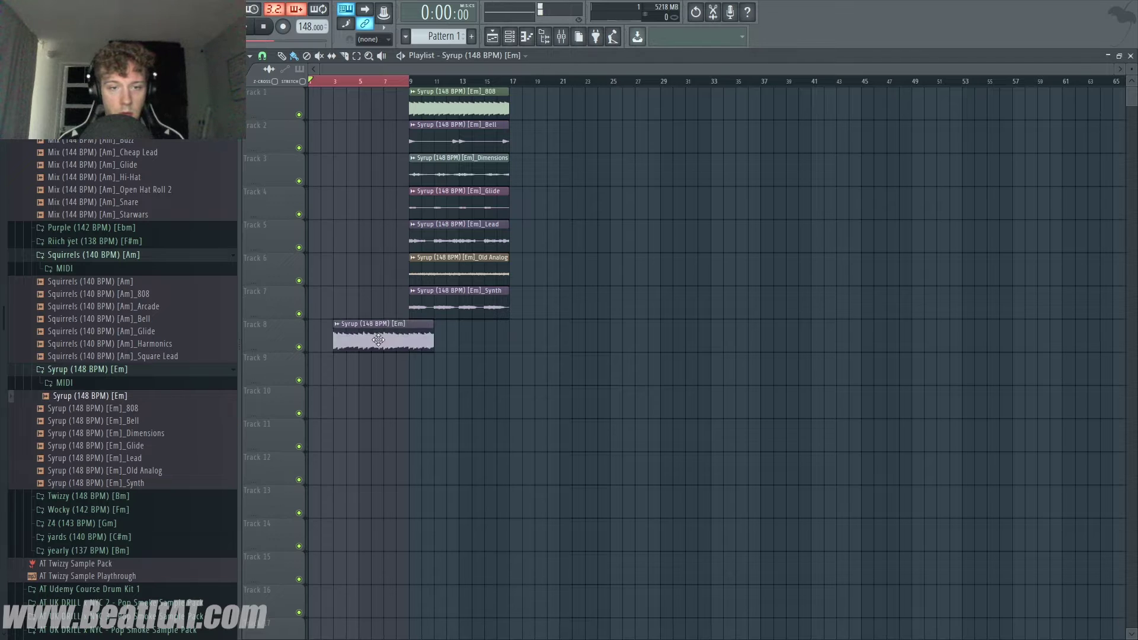
double_click(373, 344)
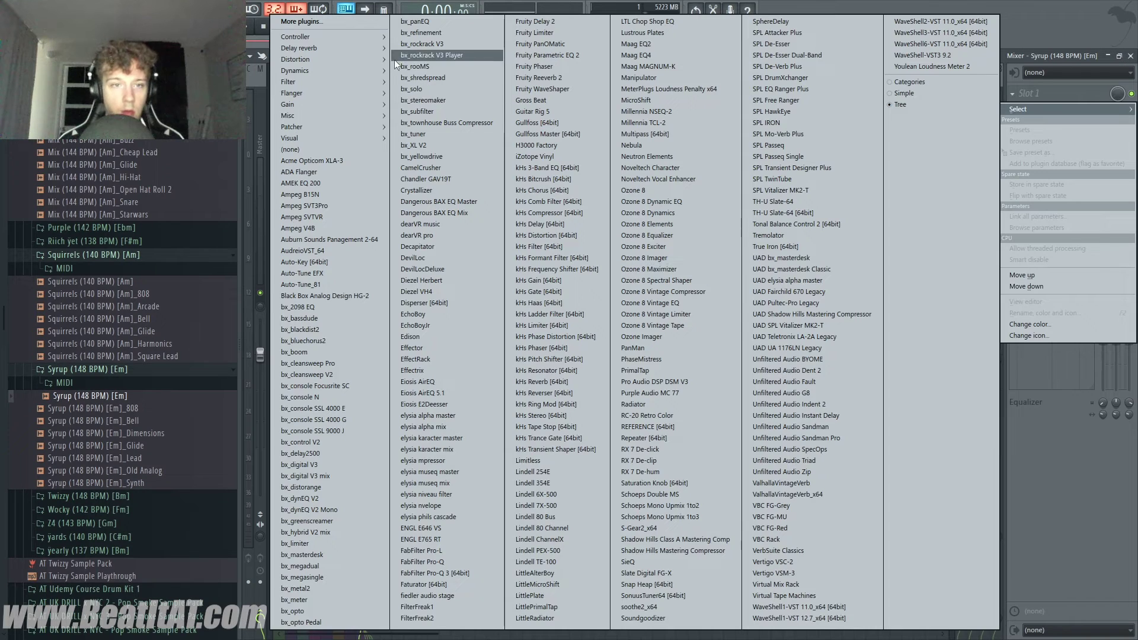
- Add Fruity Parametric EQ 2 to the Syrup loop's mixer track, low-passing with band 7 at band 5's position and high-passing with band 1
mouse_move(346, 83)
left_click(240, 83)
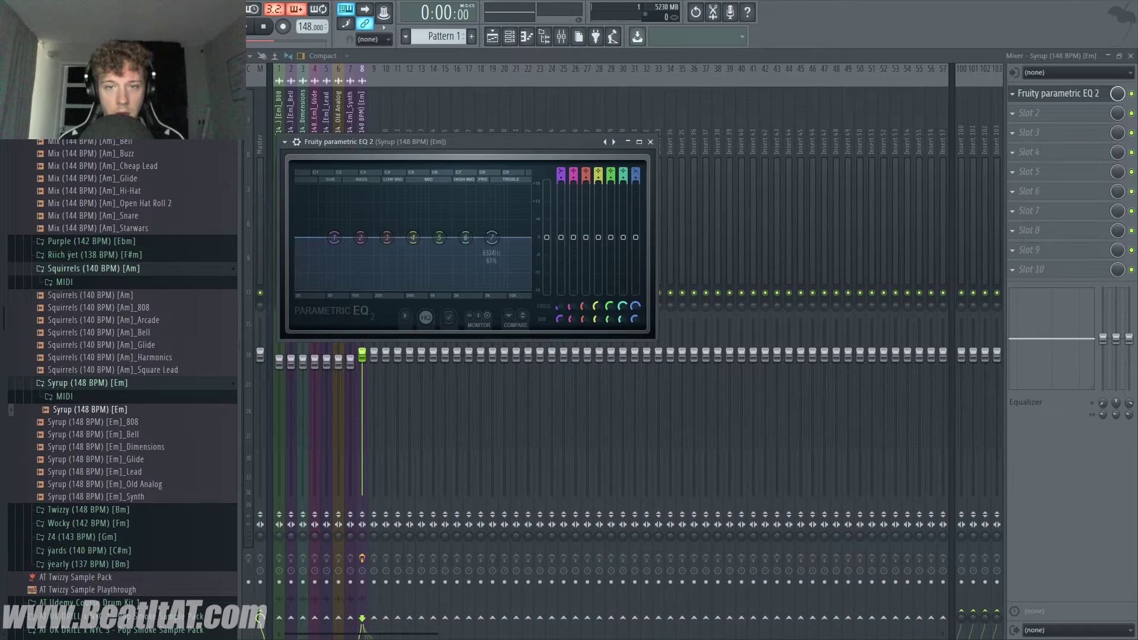
mouse_move(635, 171)
left_mouse_down()
mouse_move(636, 185)
mouse_move(636, 173)
left_mouse_up()
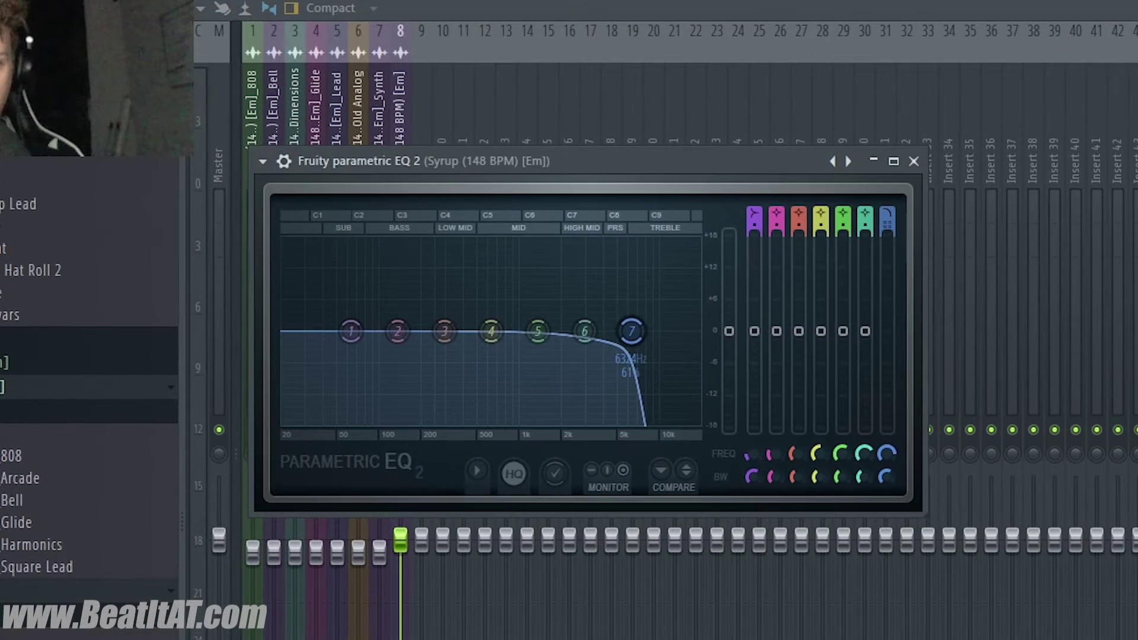
key("space")
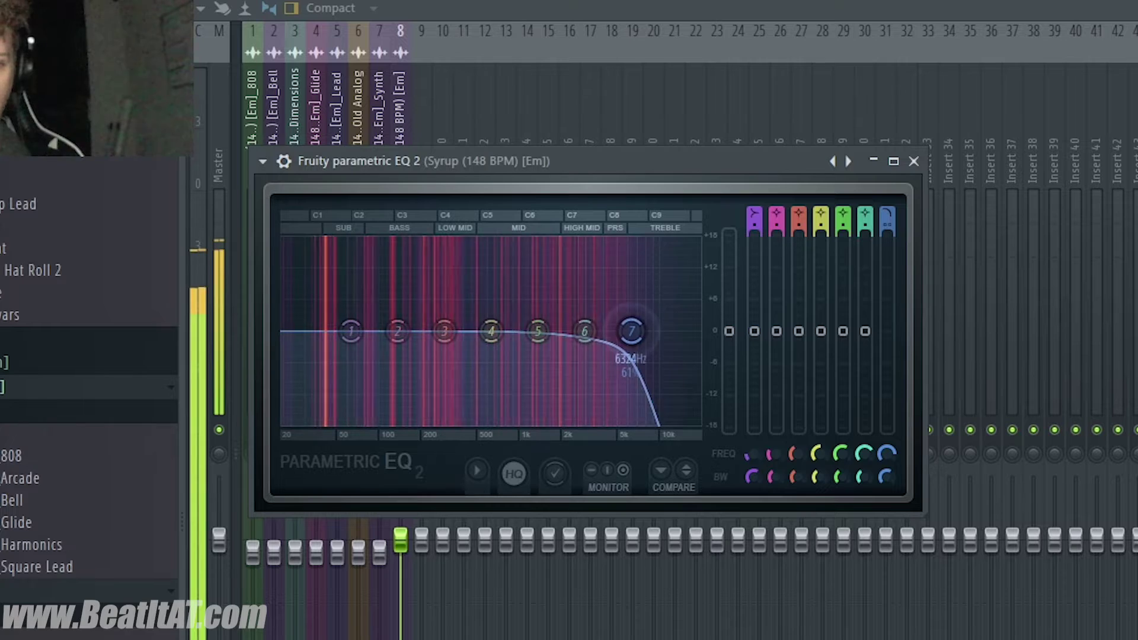
left_click_drag(632, 330, 536, 330)
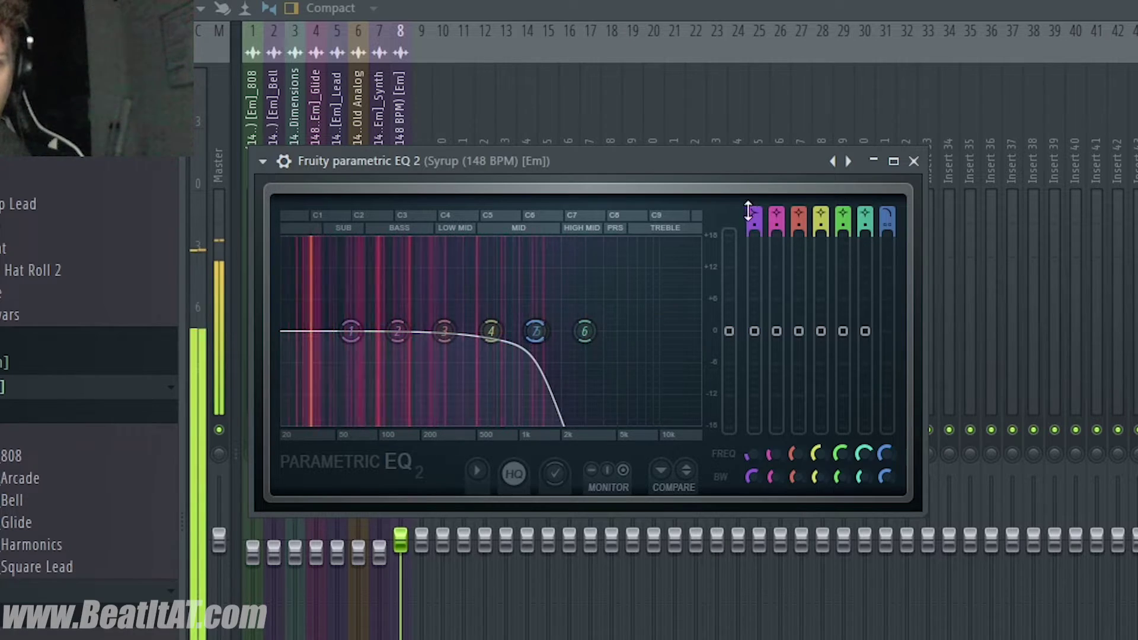
mouse_move(749, 212)
left_mouse_down()
mouse_move(749, 229)
mouse_move(754, 219)
left_mouse_up()
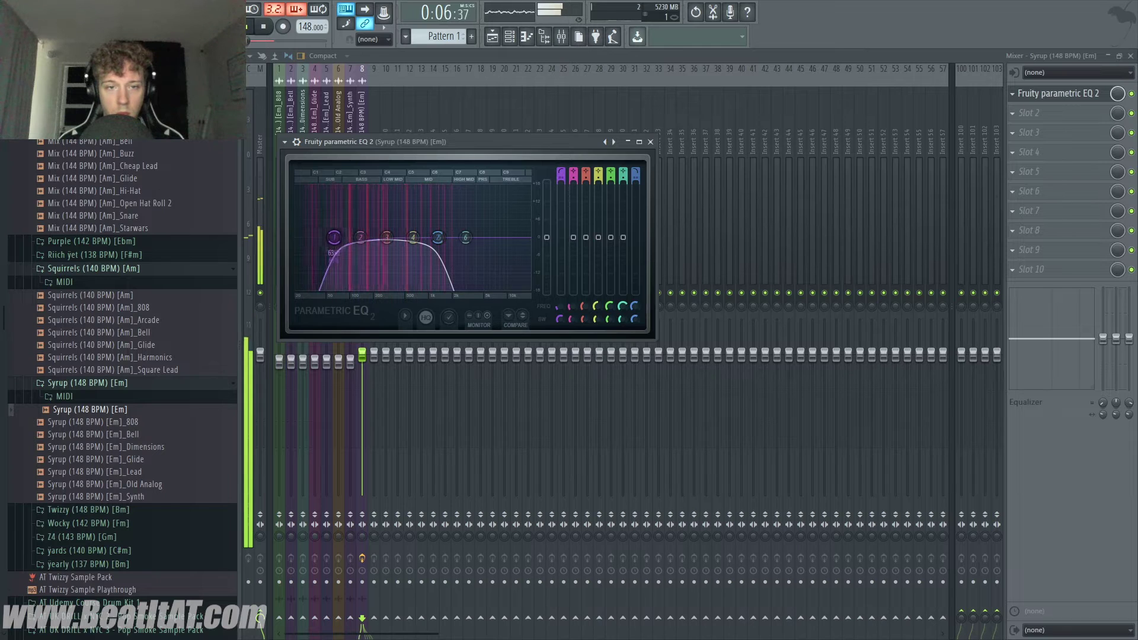
left_click_drag(334, 237, 313, 237)
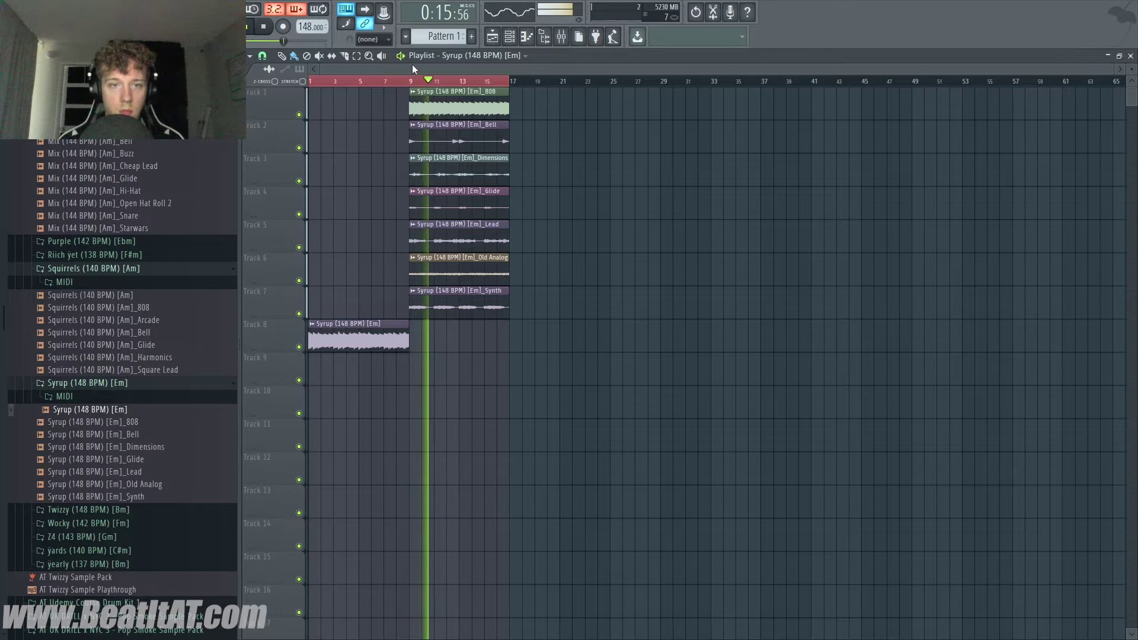
- Rename the full Syrup loop's mixer track to FILTERED MASTER and return to the playlist
left_click(392, 81)
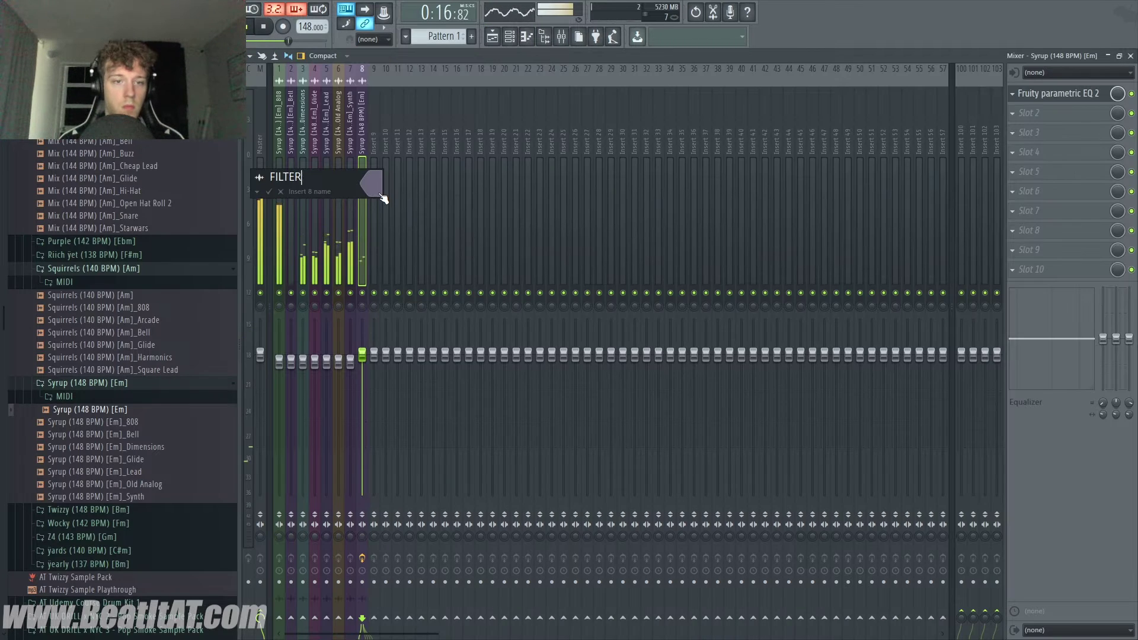
key("Return")
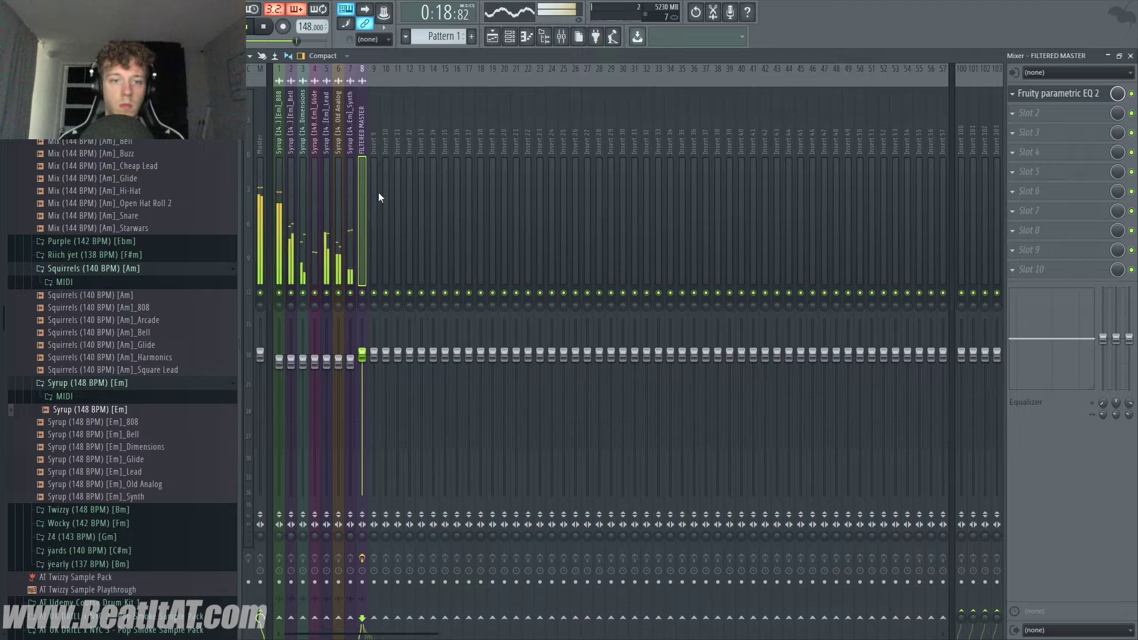
key("F5")
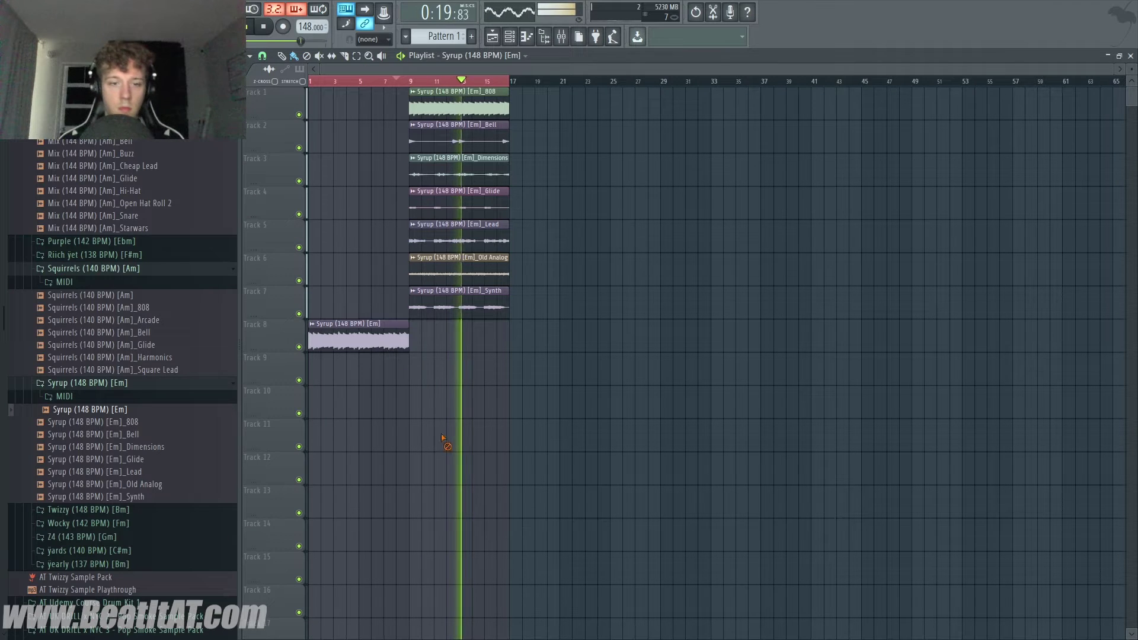
- Add playlist time markers named Intro at bar 1, HOOK at bar 9 and Verse at bar 25
right_click(410, 94)
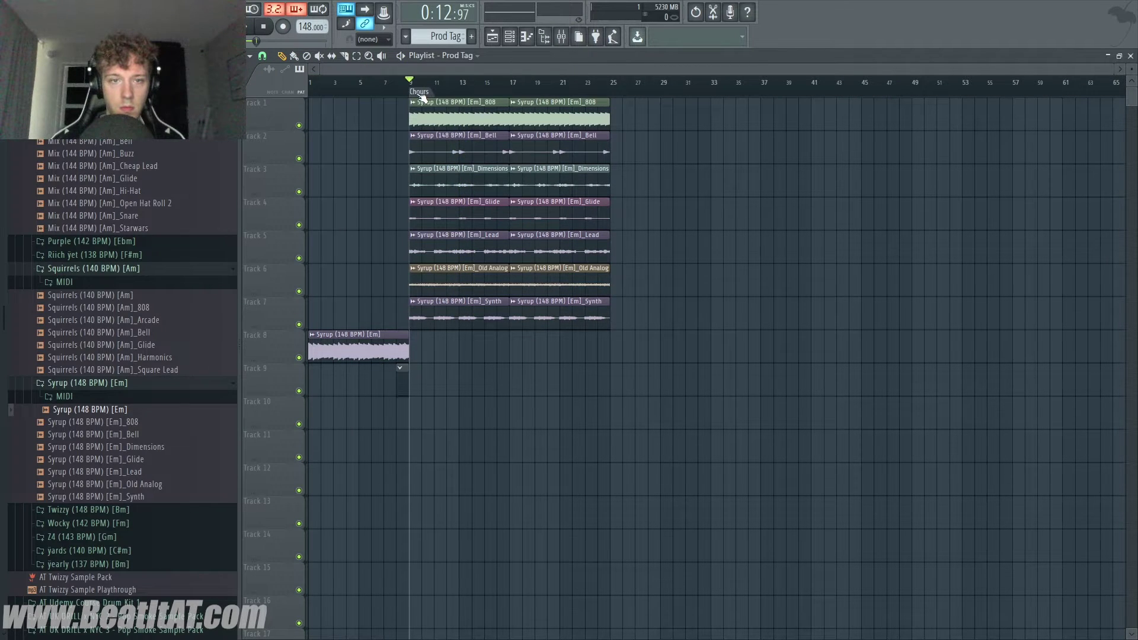
right_click(418, 94)
right_click(615, 98)
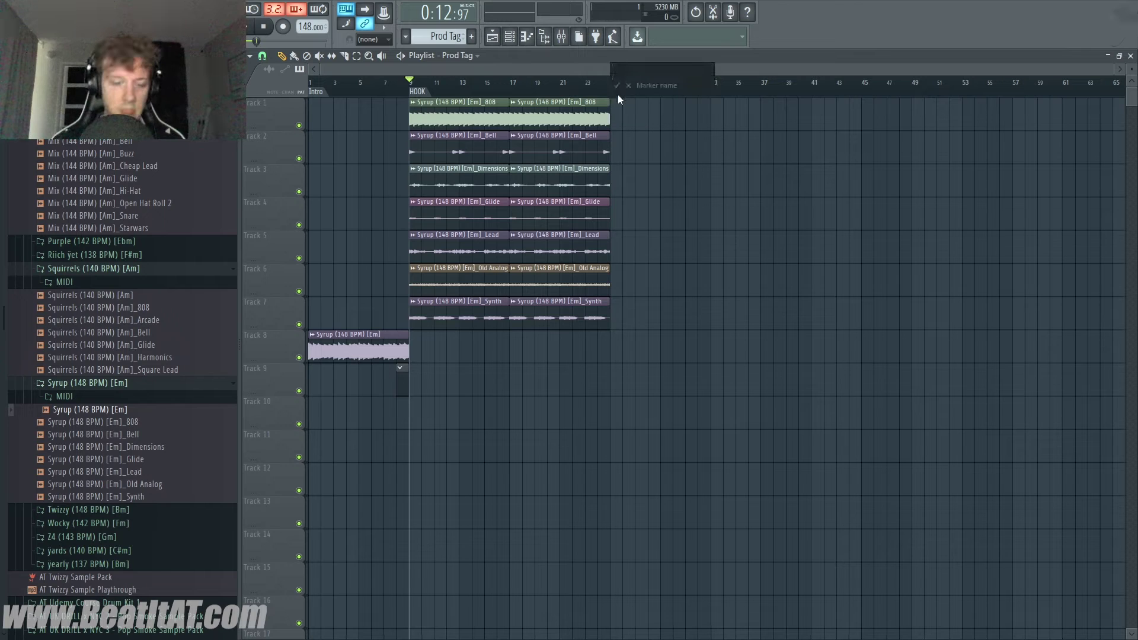
type("Verse")
key("Return")
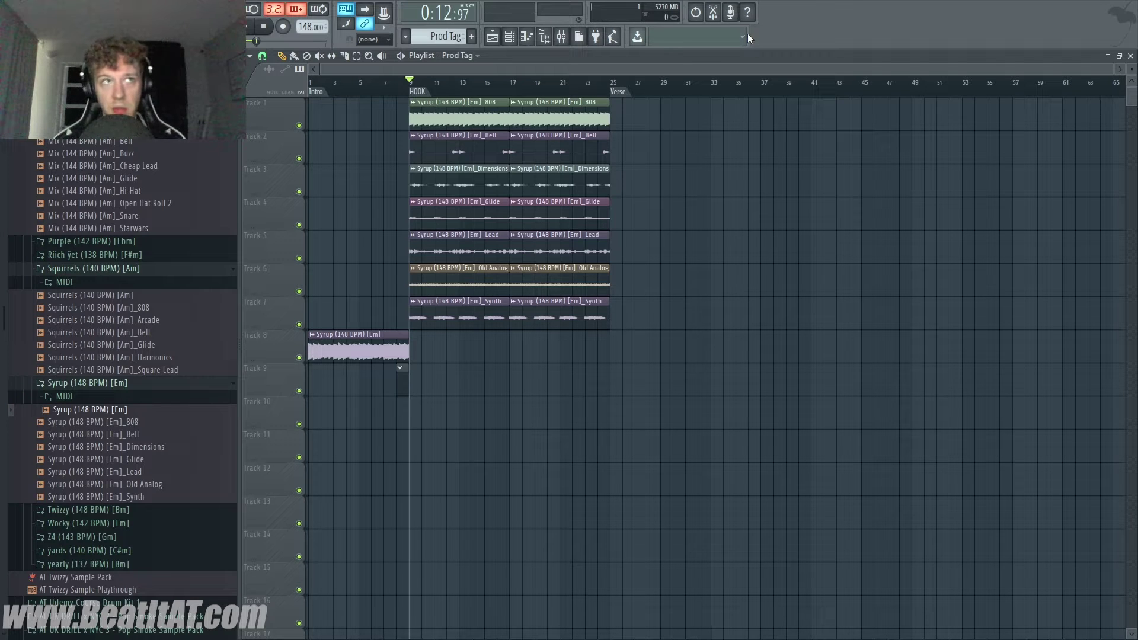
- Create a new pattern named Drums
left_click(474, 37)
type("Drums")
key("Return")
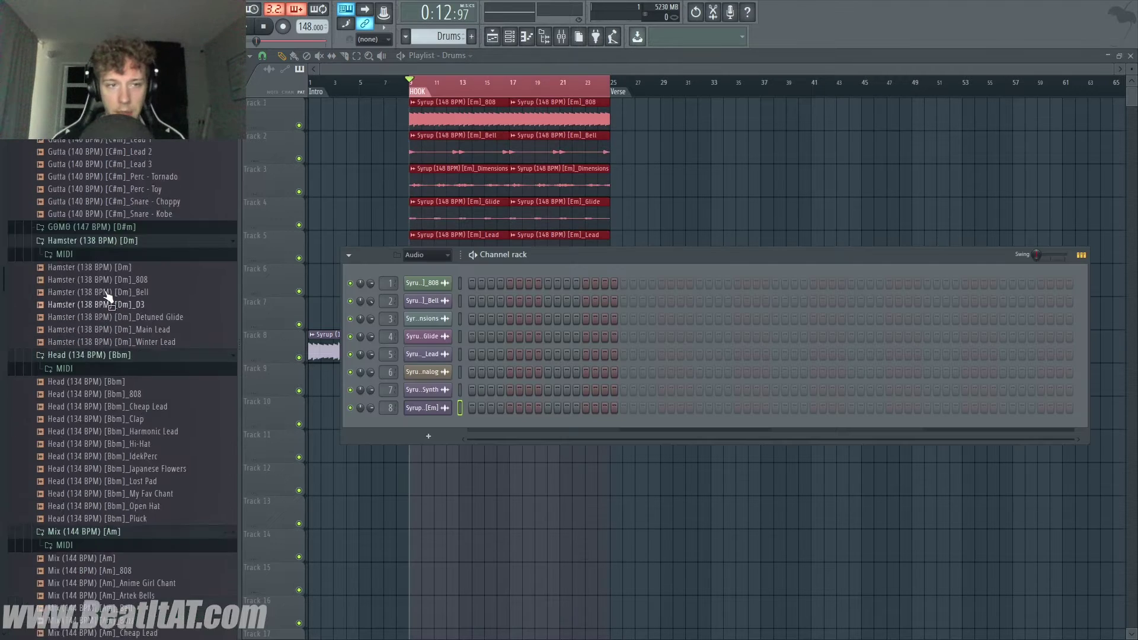
- Add Hi Hat - Glitter from the envyral FRACTAL drum kit as a new channel and open its piano roll
scroll(104, 290, "up", 20)
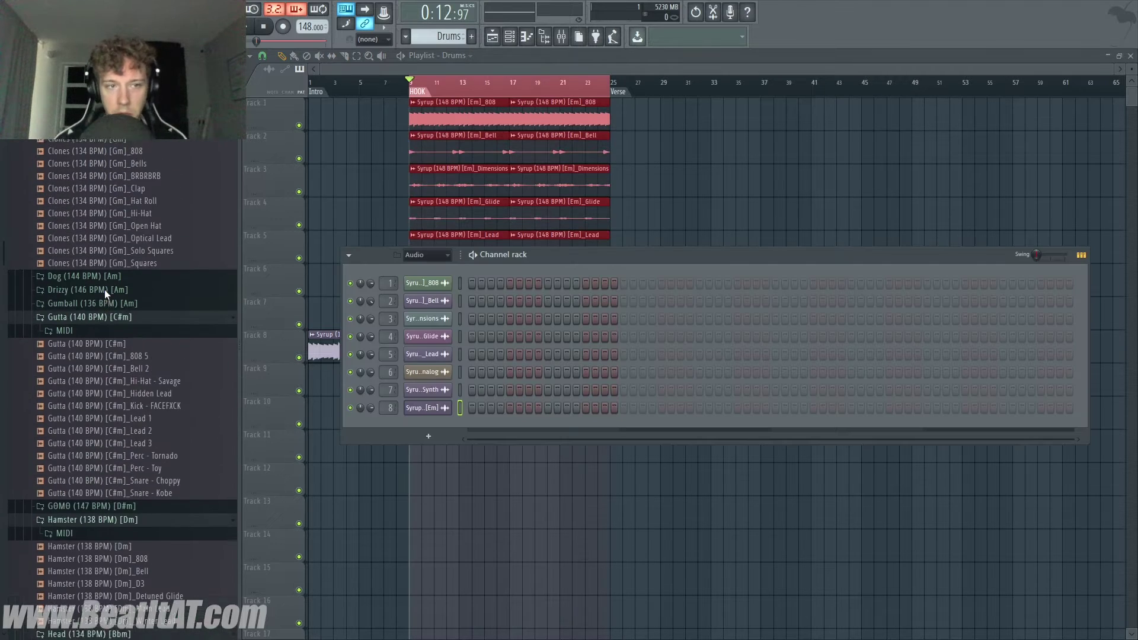
scroll(104, 290, "up", 20)
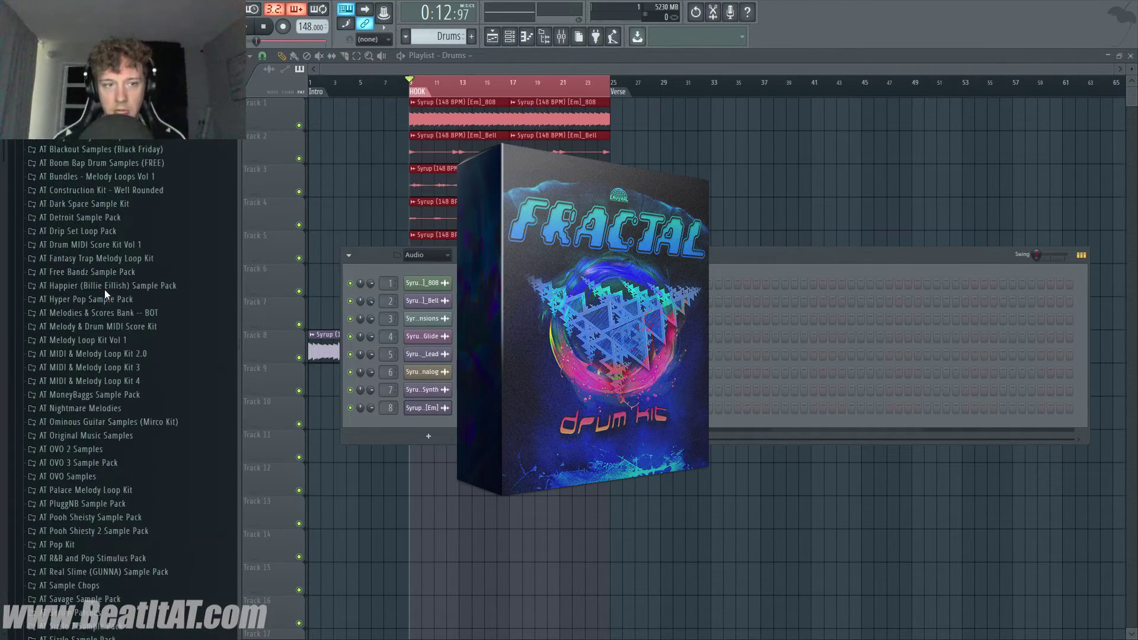
left_click(78, 314)
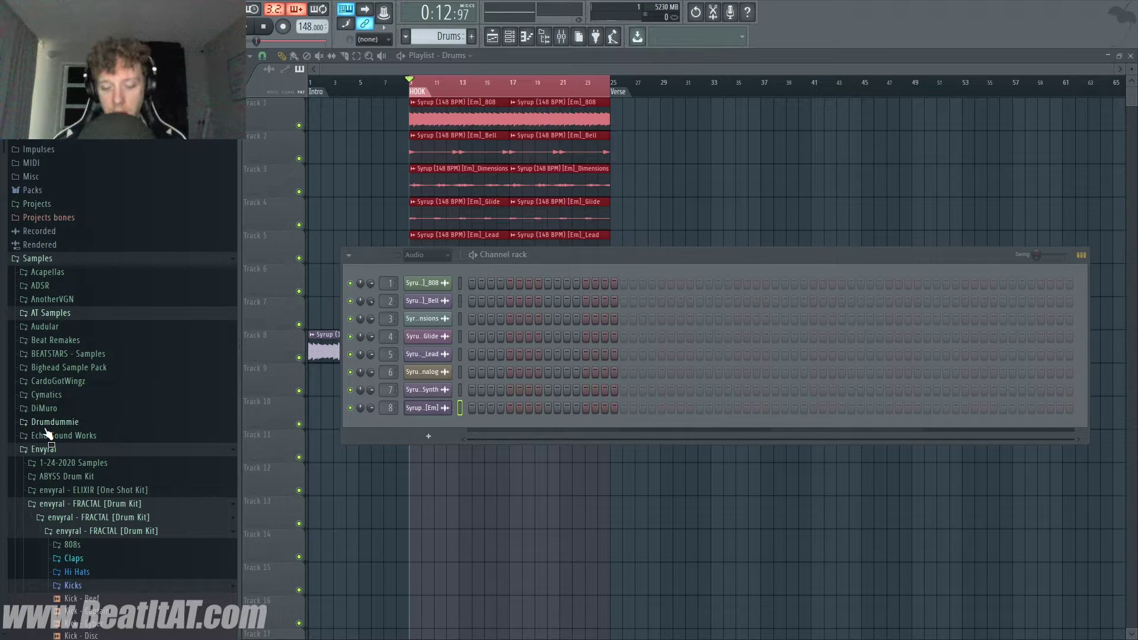
left_click(125, 600)
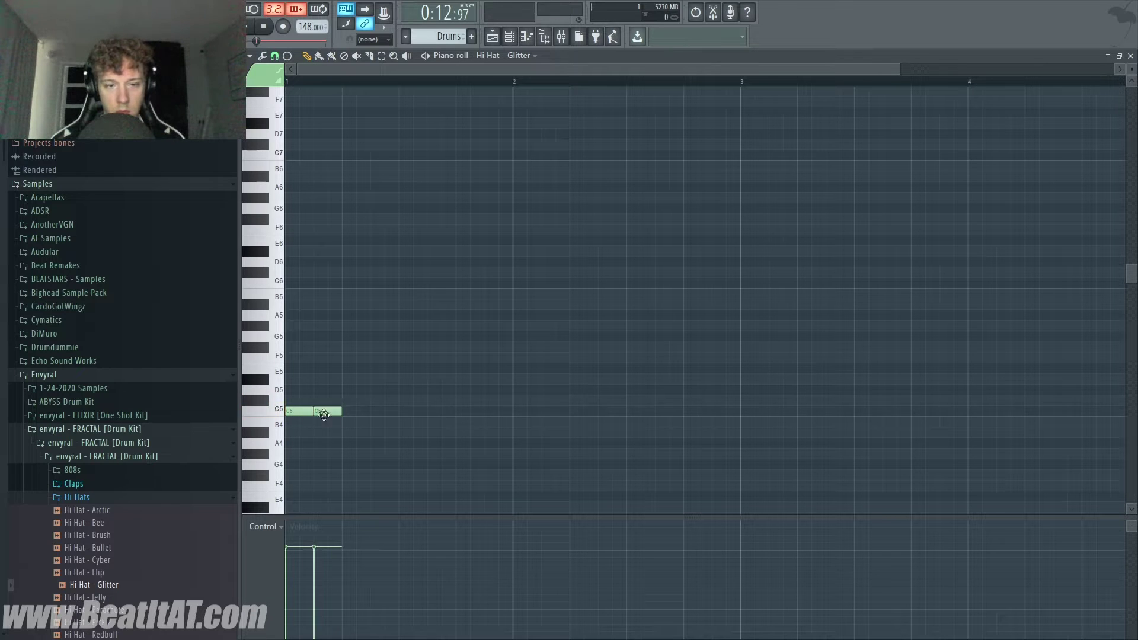
- Place three adjoining C5 hi-hat notes at bar 1 and repeat the group every half bar through bar 4
key("ctrl+b")
key("ctrl+b")
key("ctrl+b")
key("ctrl+b")
key("ctrl+b")
key("ctrl+b")
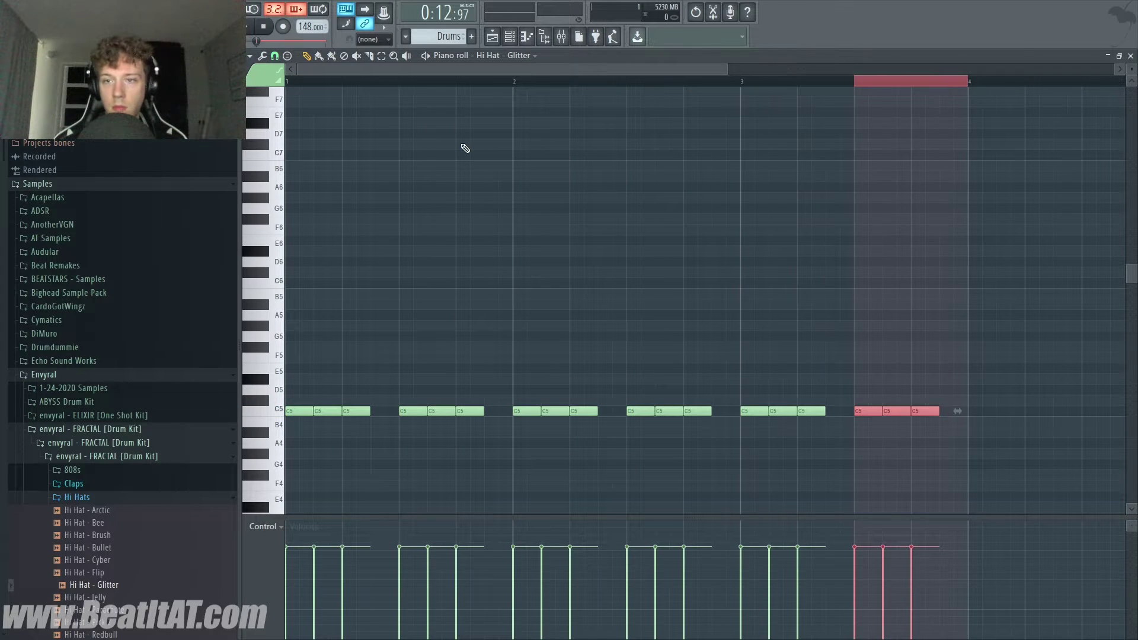
key("ctrl+b")
scroll(863, 203, "down", 2)
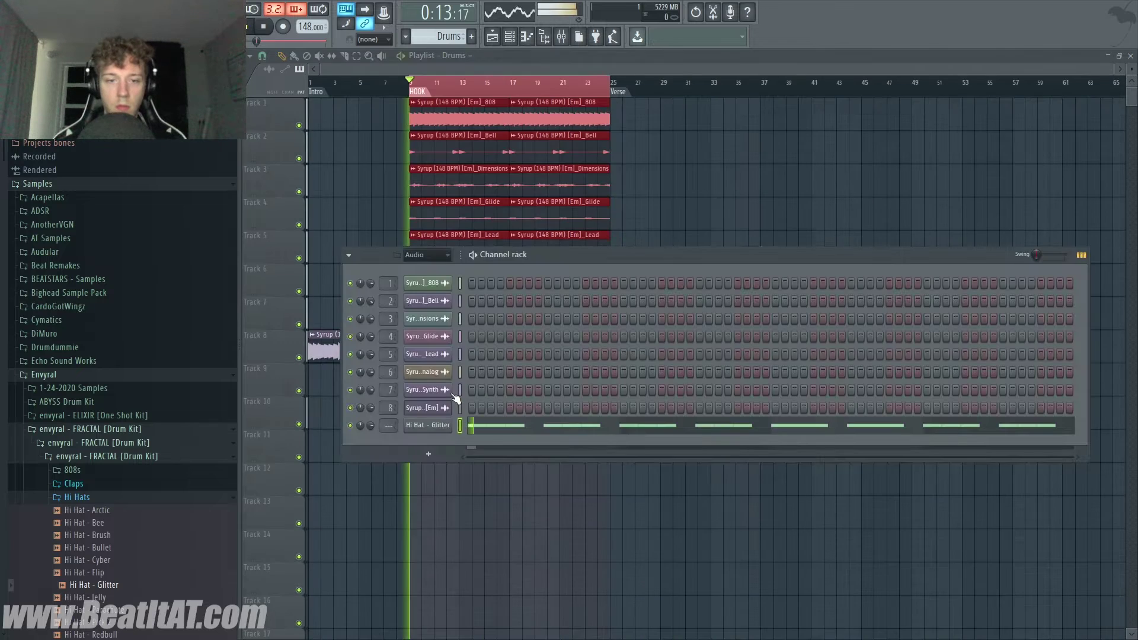
- Duplicate the four-bar Hi Hat - Glitter pattern into bars 5 to 8
left_click(497, 433)
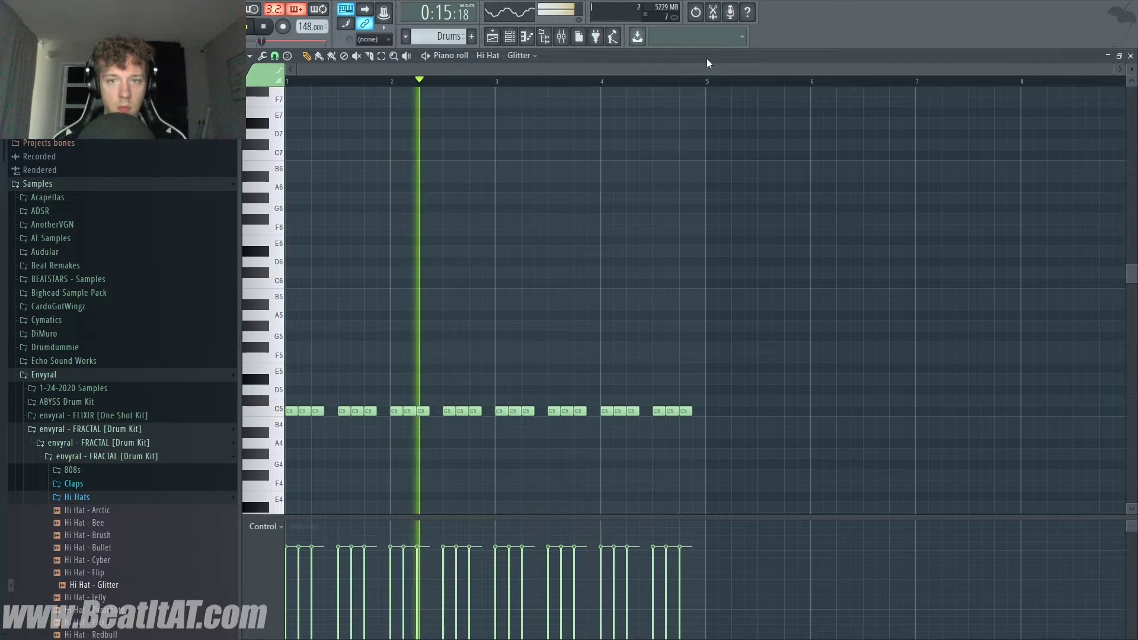
key("ctrl+a")
key("ctrl+b")
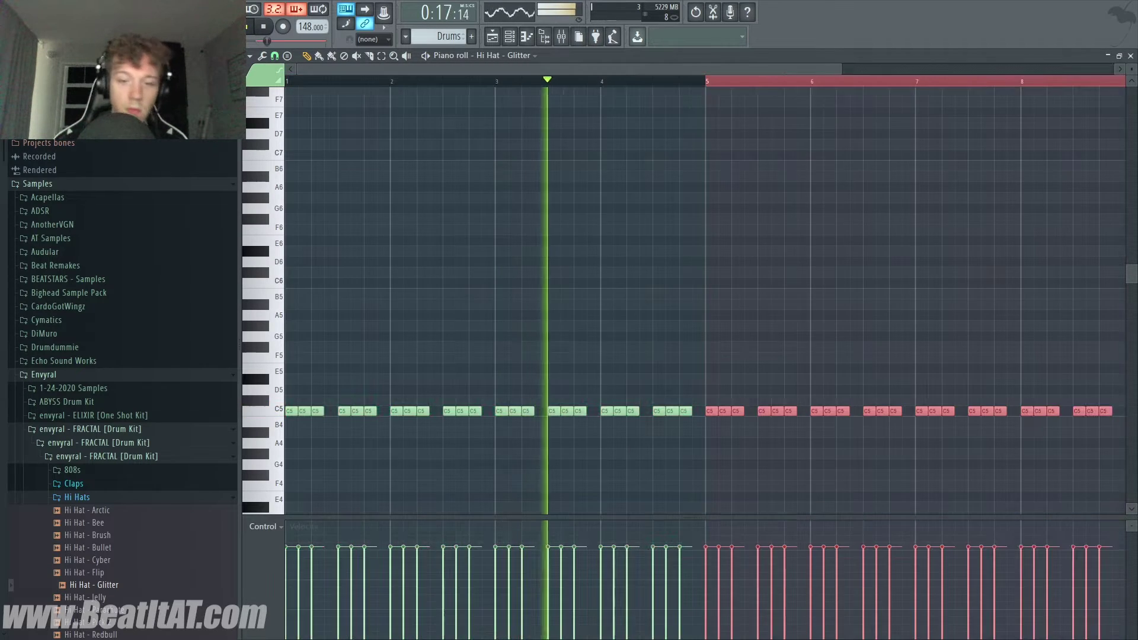
- Add Hi Hat - Cyber as a channel, chop an A4 note in bar 1 into a roll with rising velocity, and copy it to bar 3
key("F7")
left_click_drag(685, 269, 737, 159)
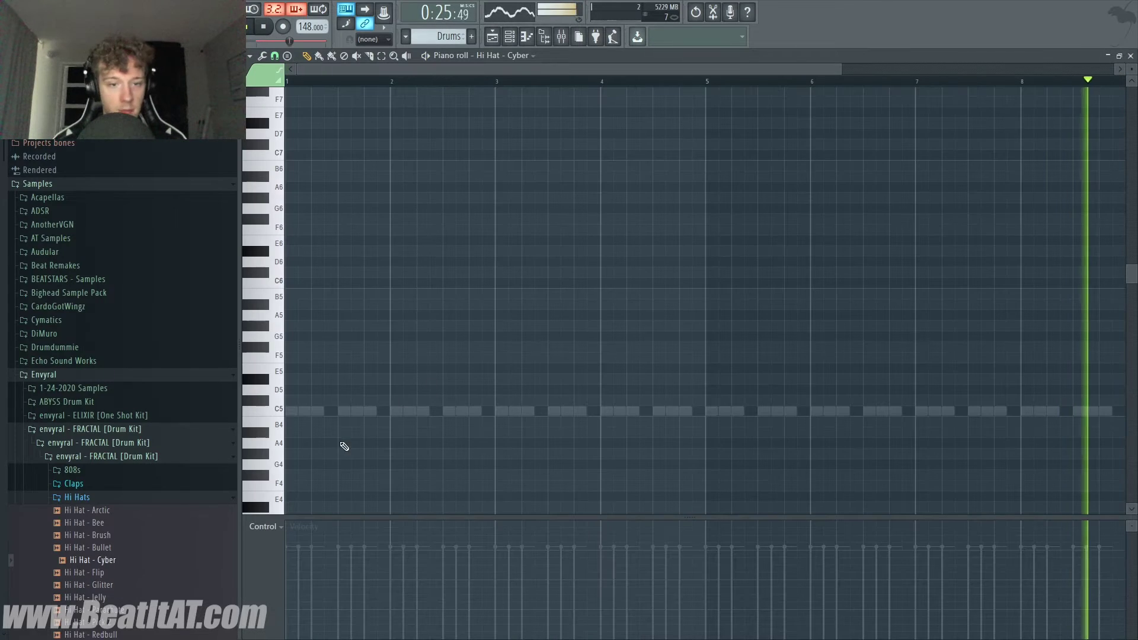
left_click(304, 443)
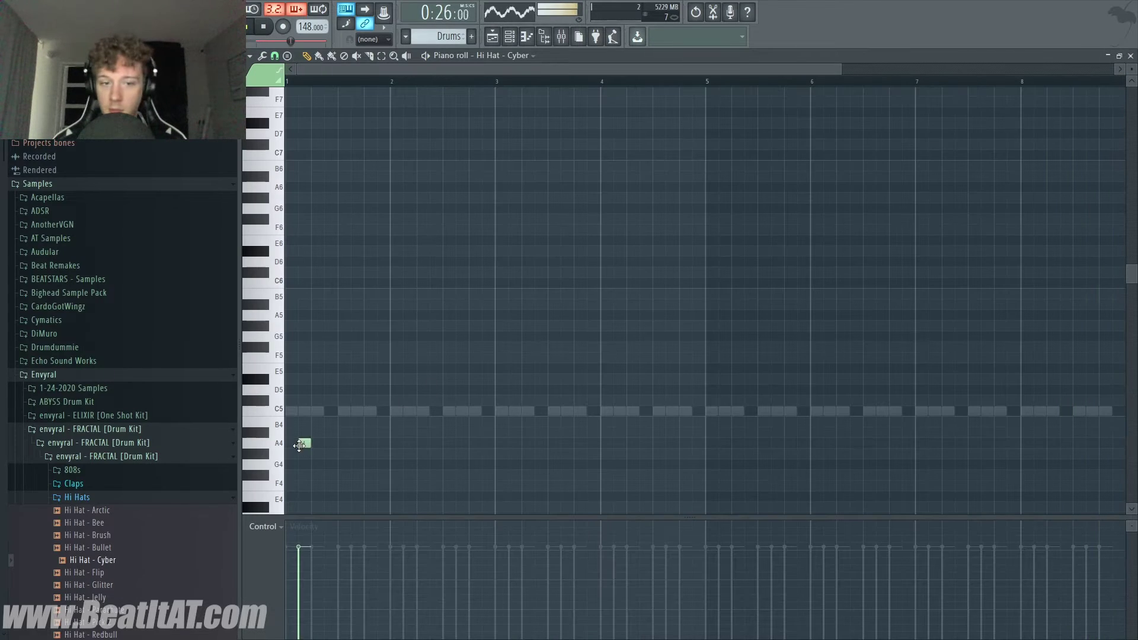
key("space")
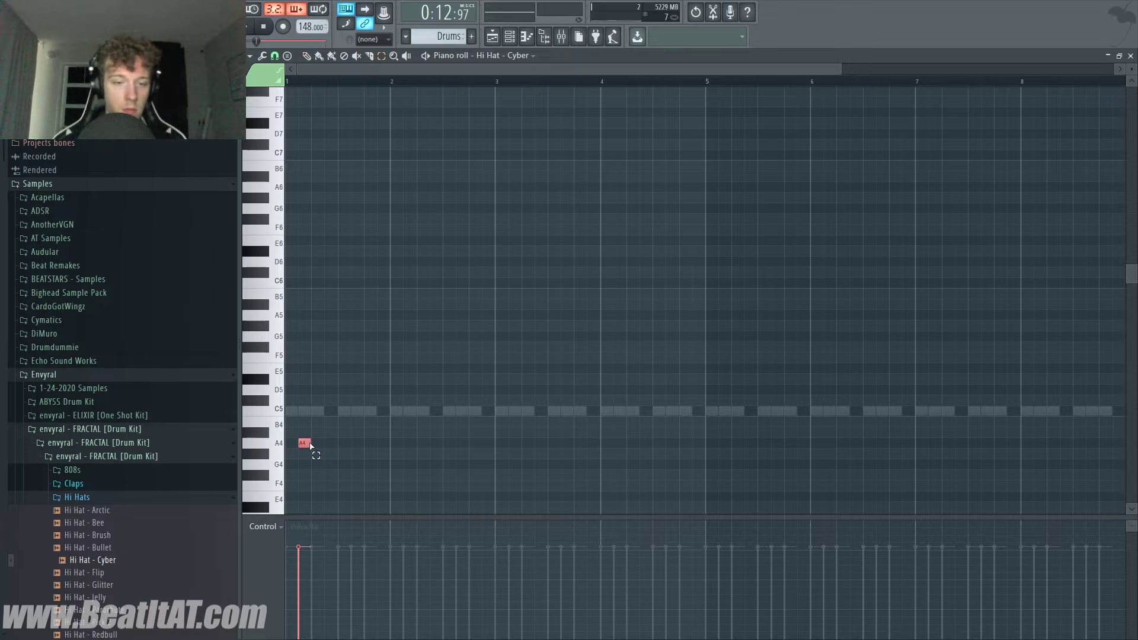
key("ctrl+u")
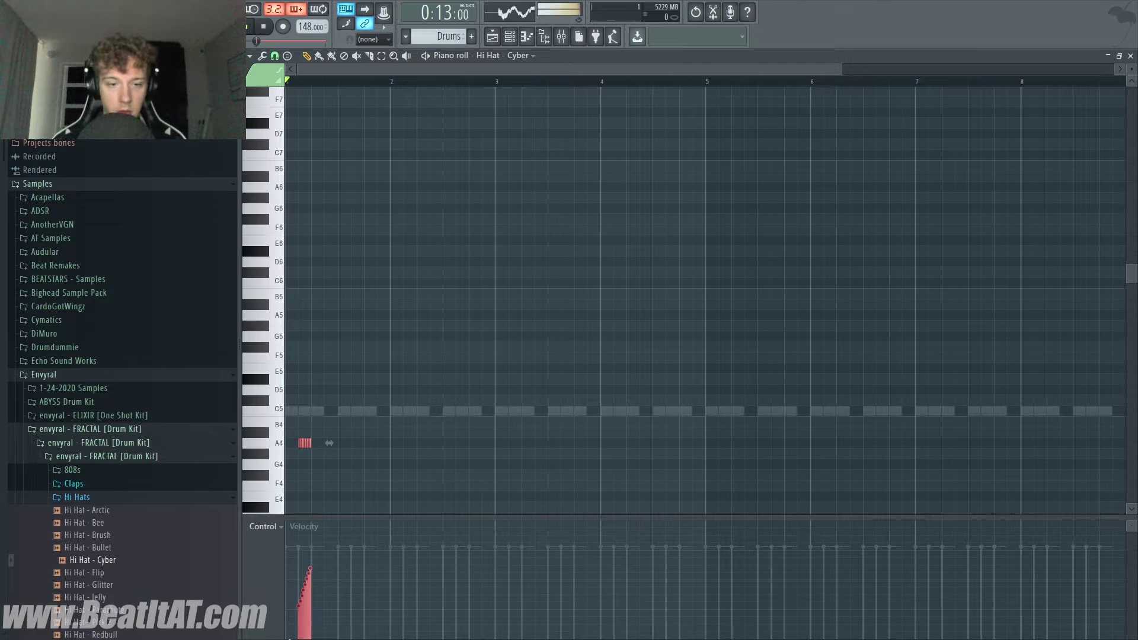
left_click(563, 402)
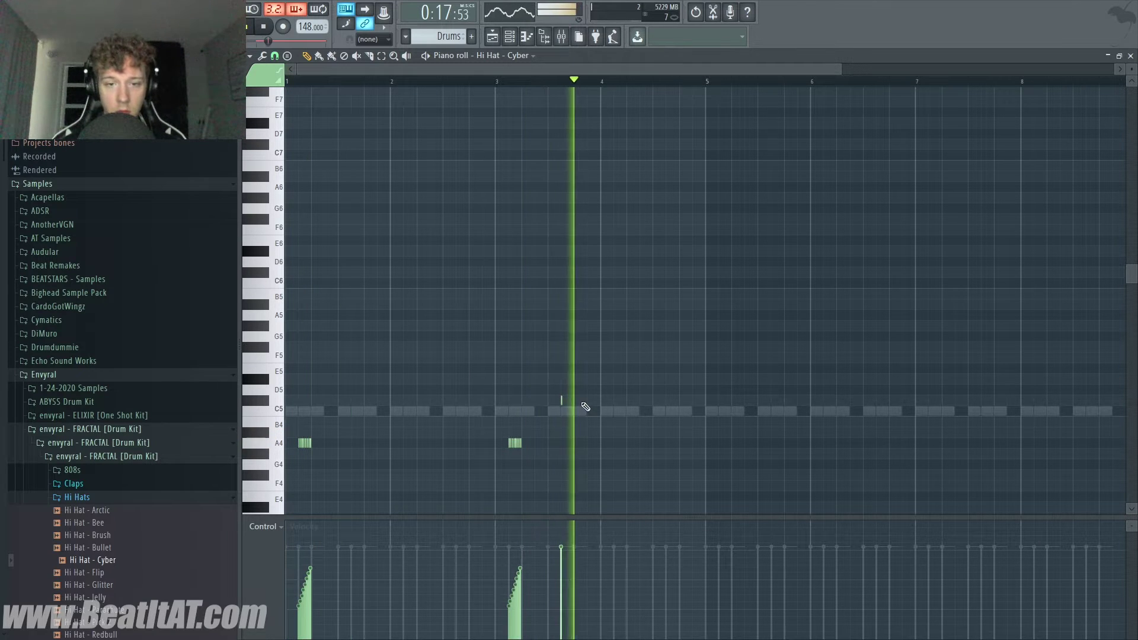
left_click(586, 402)
key("space")
key("space")
right_click(587, 402)
right_click(561, 403)
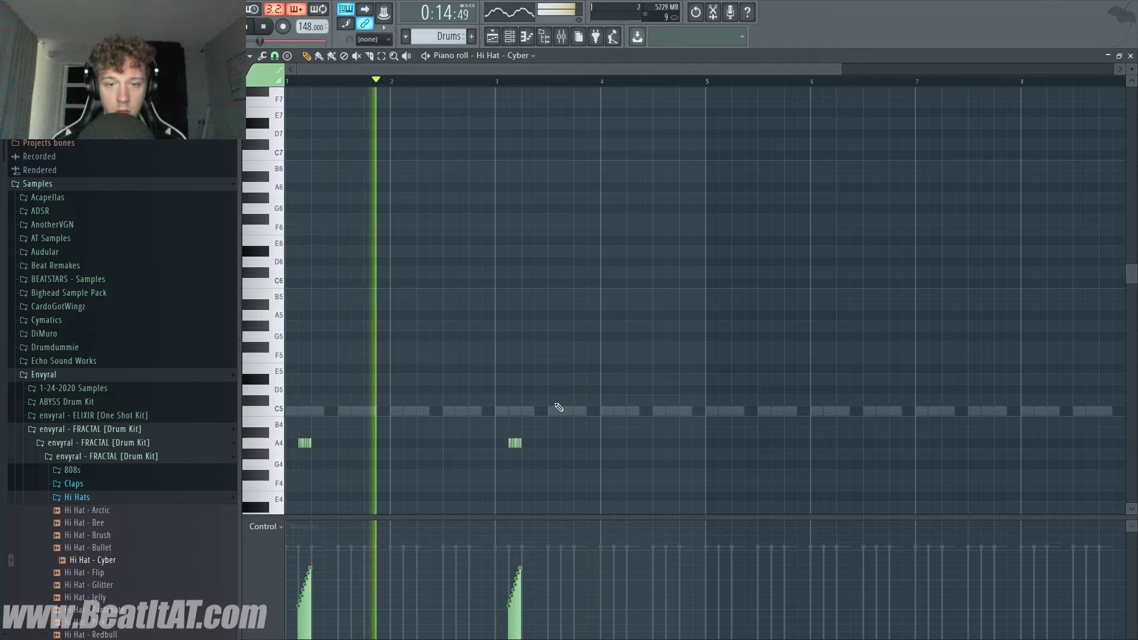
scroll(558, 409, "up", 2)
left_click(564, 413)
left_click(576, 414)
scroll(570, 415, "up", 2)
right_click(577, 414)
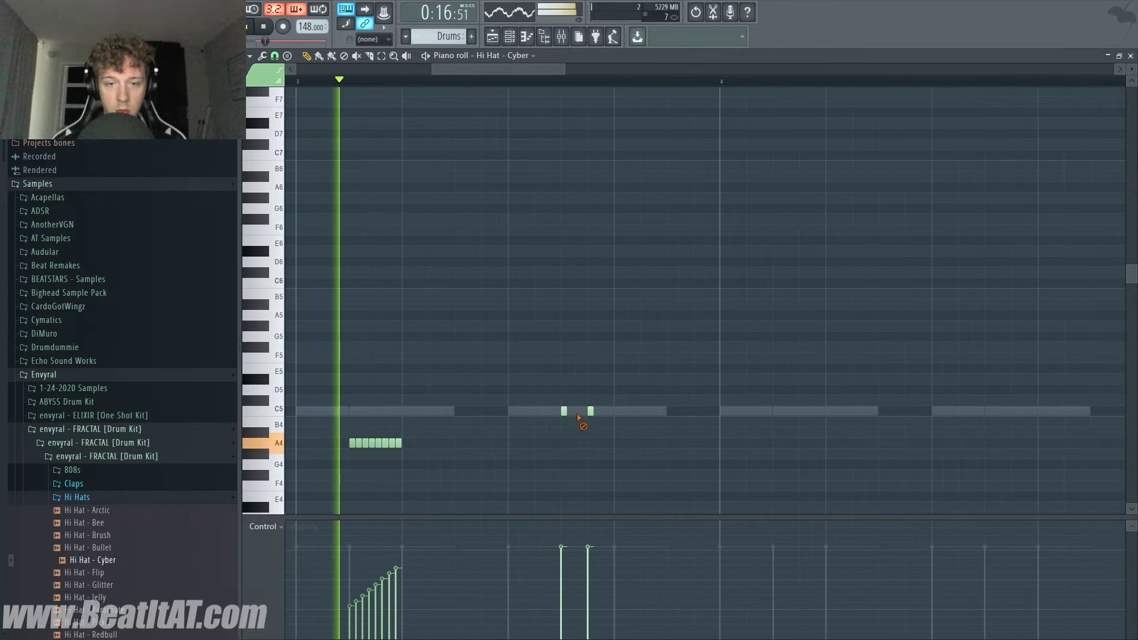
right_click(590, 411)
- Chop a C5 note in the second half of bar 3 into a short roll and repeat it twice, stepping down to A4 and D#4
key("space")
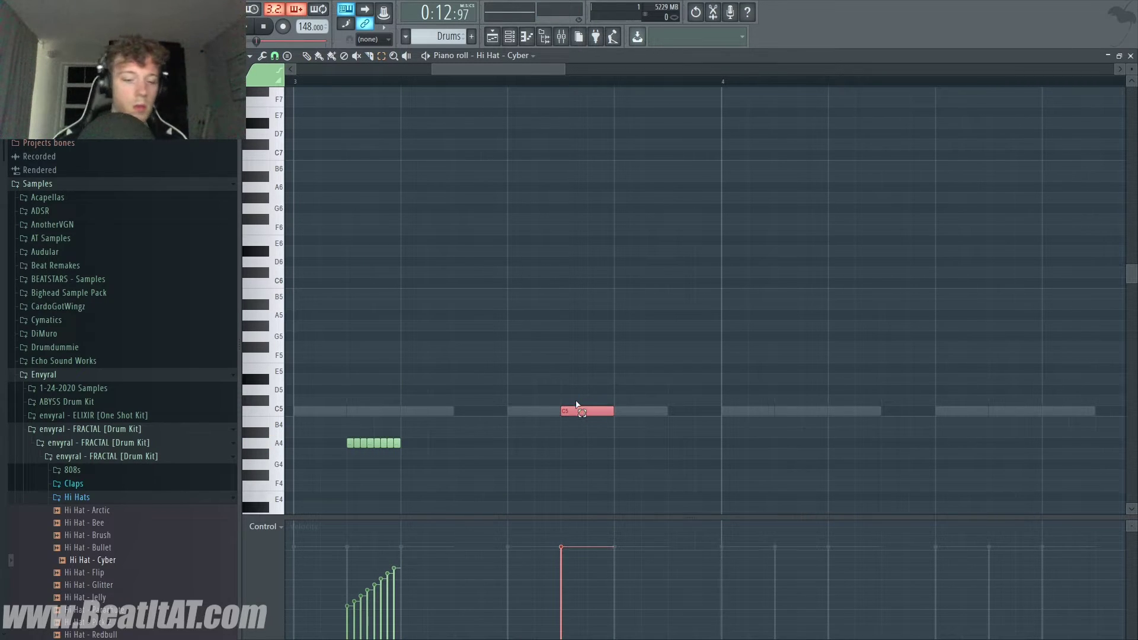
key("ctrl+u")
key("Return")
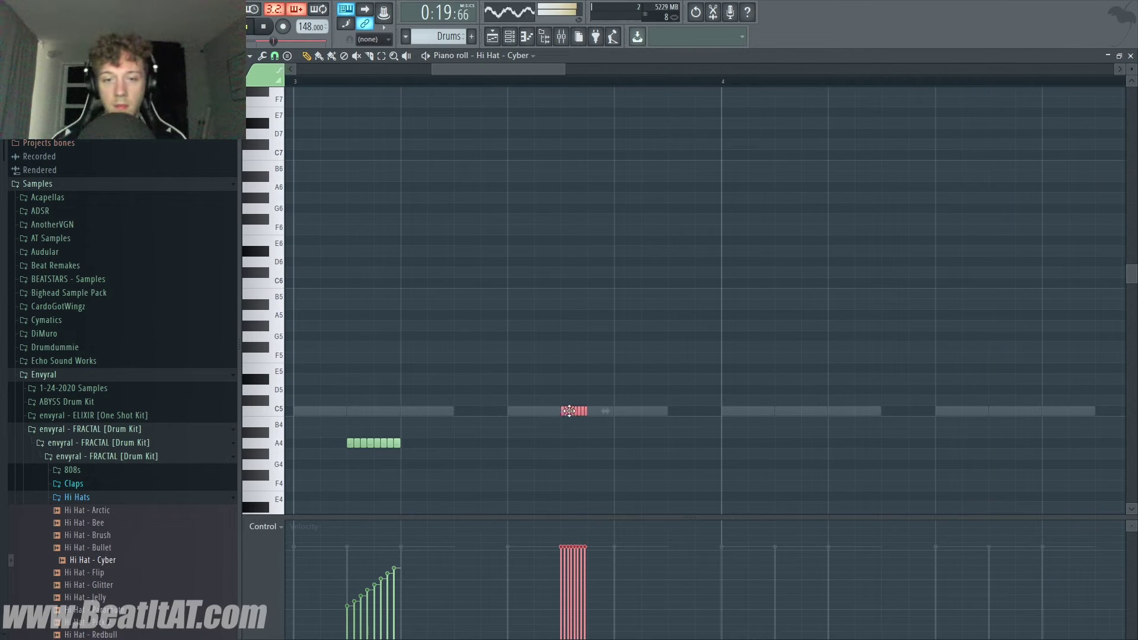
key("ctrl+b")
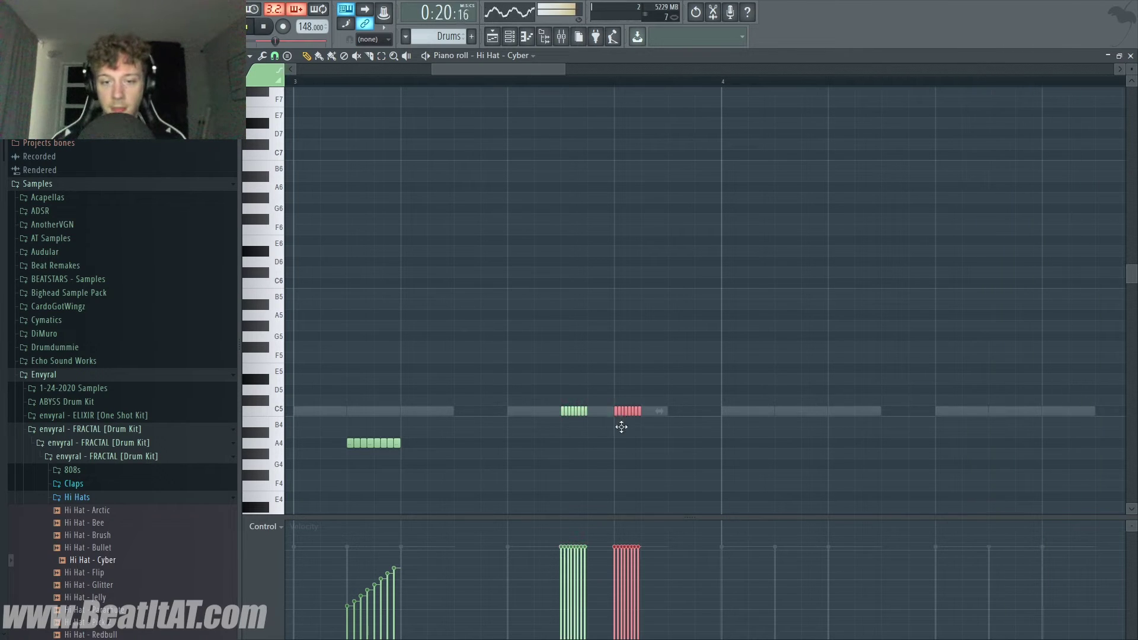
left_click_drag(622, 439, 612, 273, "shift")
scroll(673, 426, "down", 3)
scroll(673, 415, "down", 3)
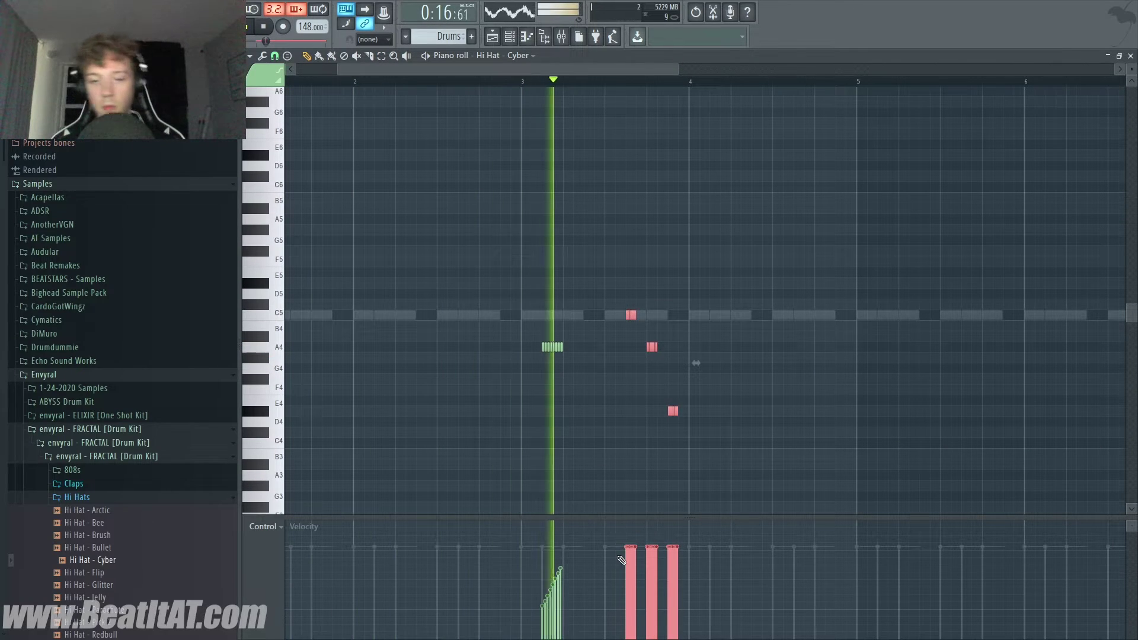
- Shape bar 3's three descending rolls with falling velocities, rising fine pitch on the last roll, and opposite panning on the last two
left_click_drag(623, 558, 765, 639)
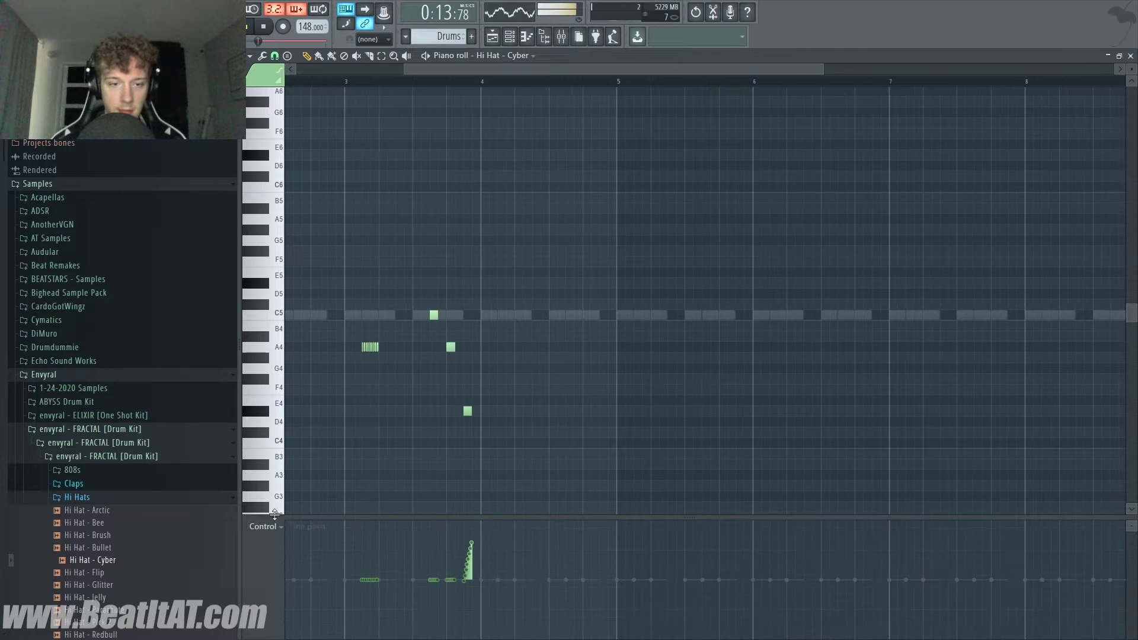
left_click(274, 526)
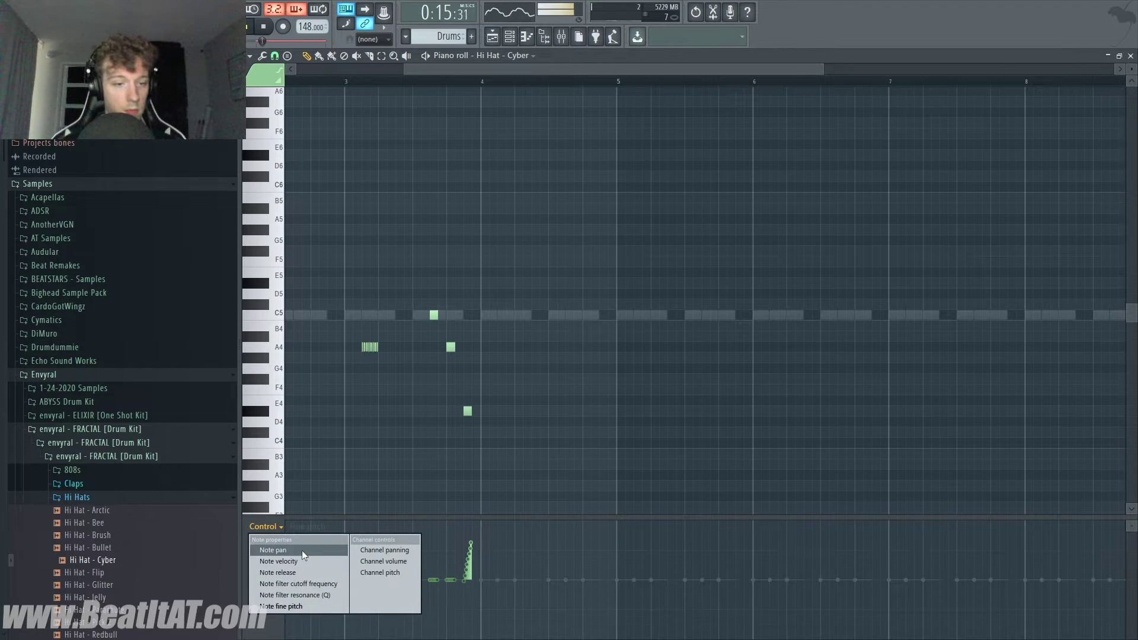
left_click(301, 550)
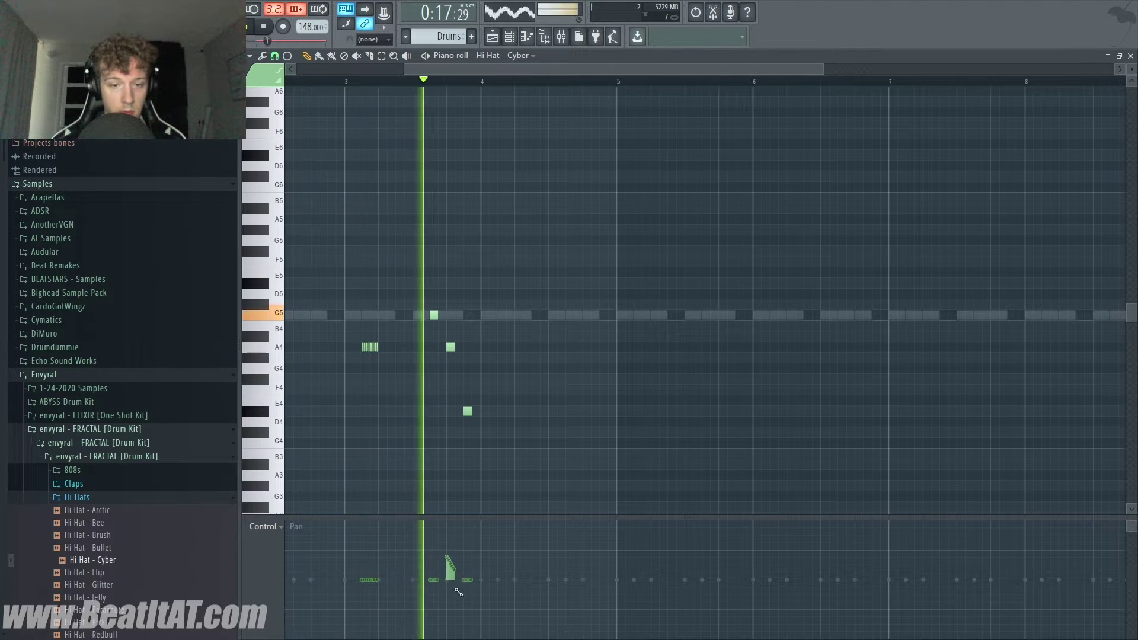
left_click_drag(459, 593, 467, 615)
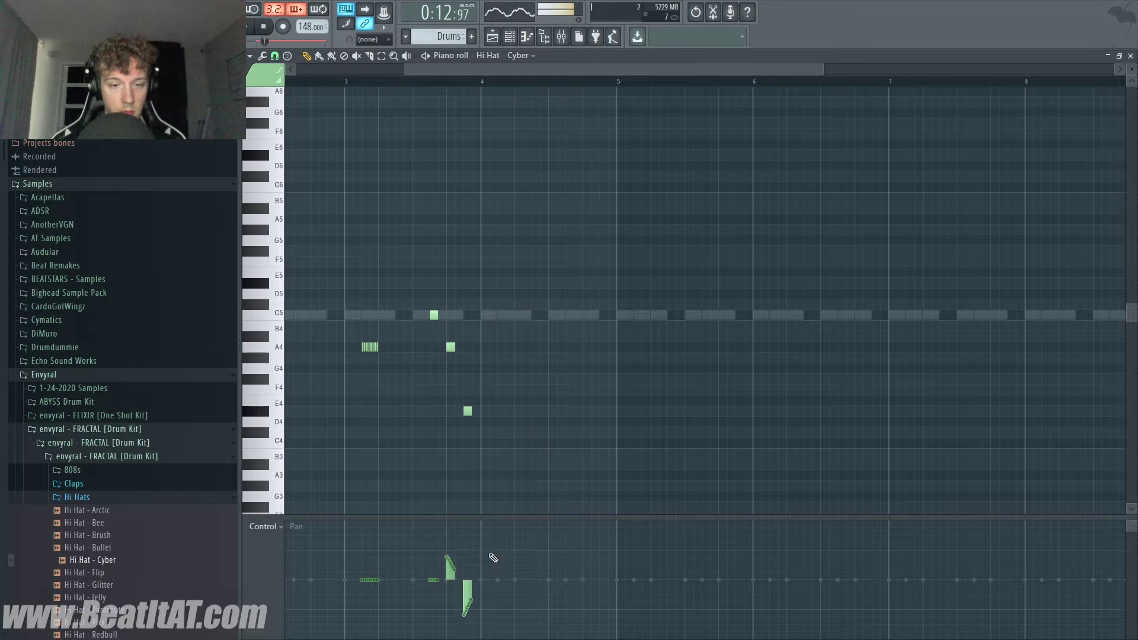
- Place an A4 note over the last beat of bar 4 and chop it into a fast roll
scroll(292, 277, "down", 4)
scroll(308, 282, "up", 2)
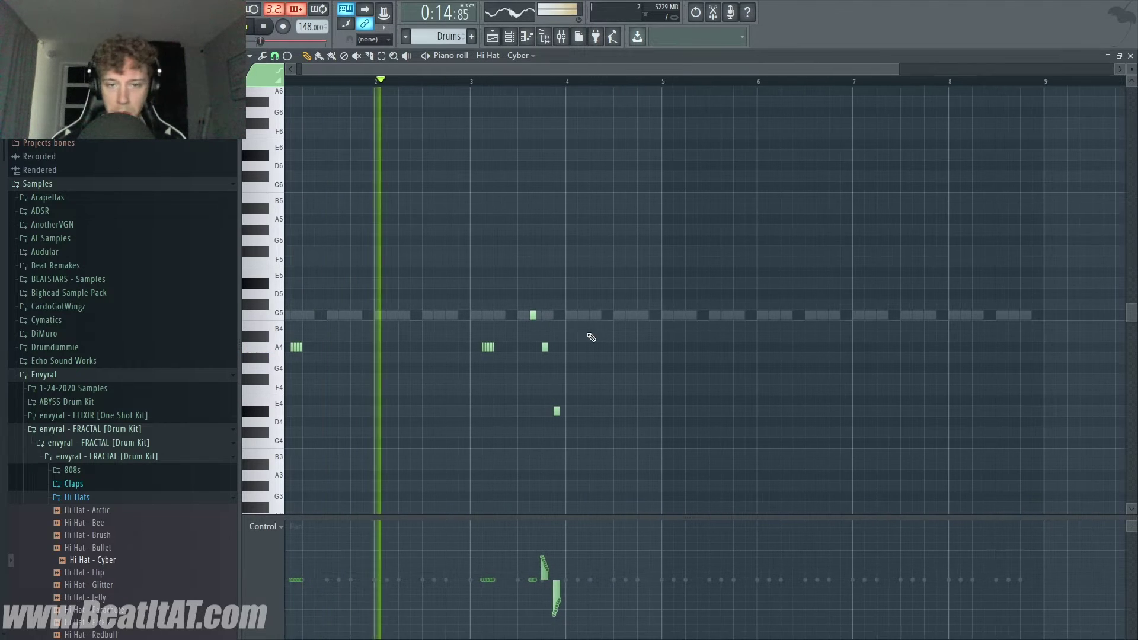
scroll(597, 331, "up", 4)
scroll(528, 362, "down", 5)
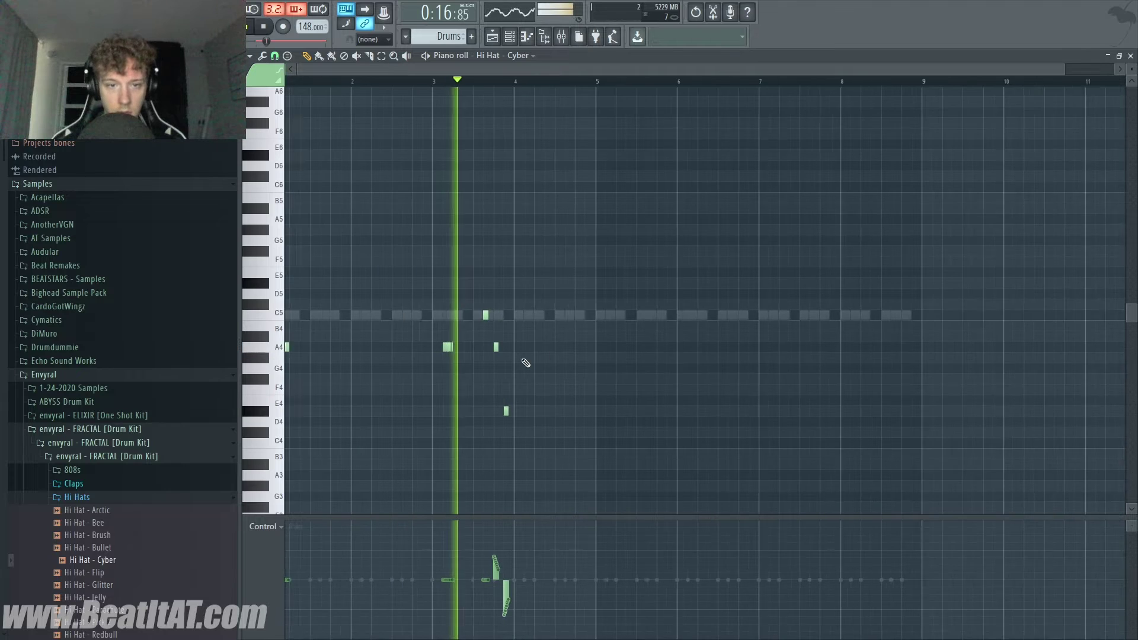
scroll(525, 363, "down", 1)
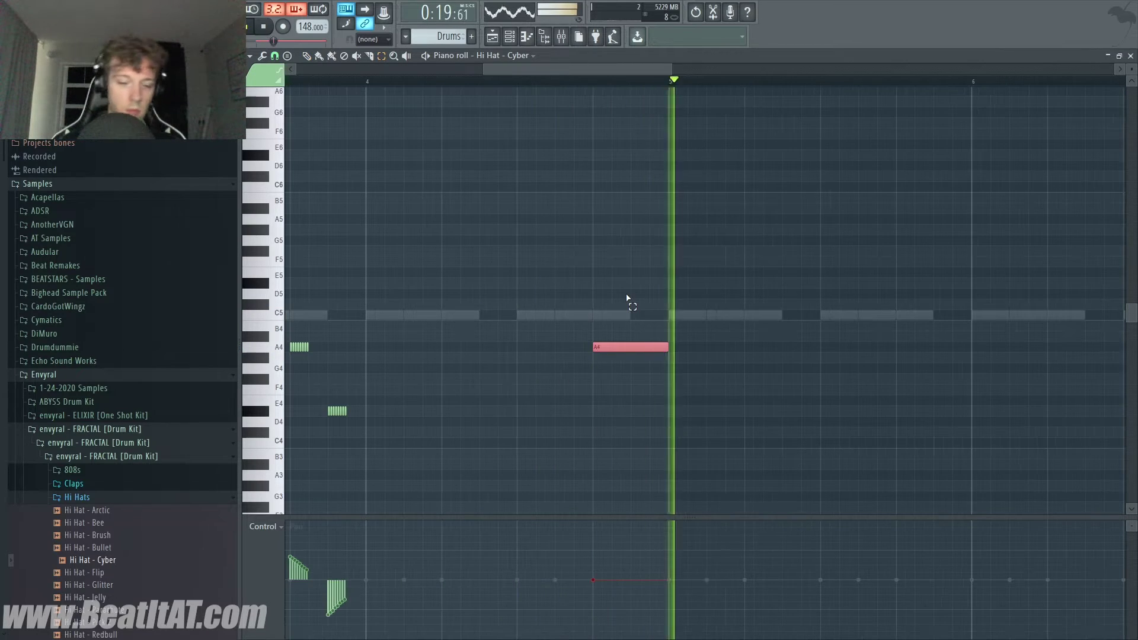
key("alt+u")
key("Return")
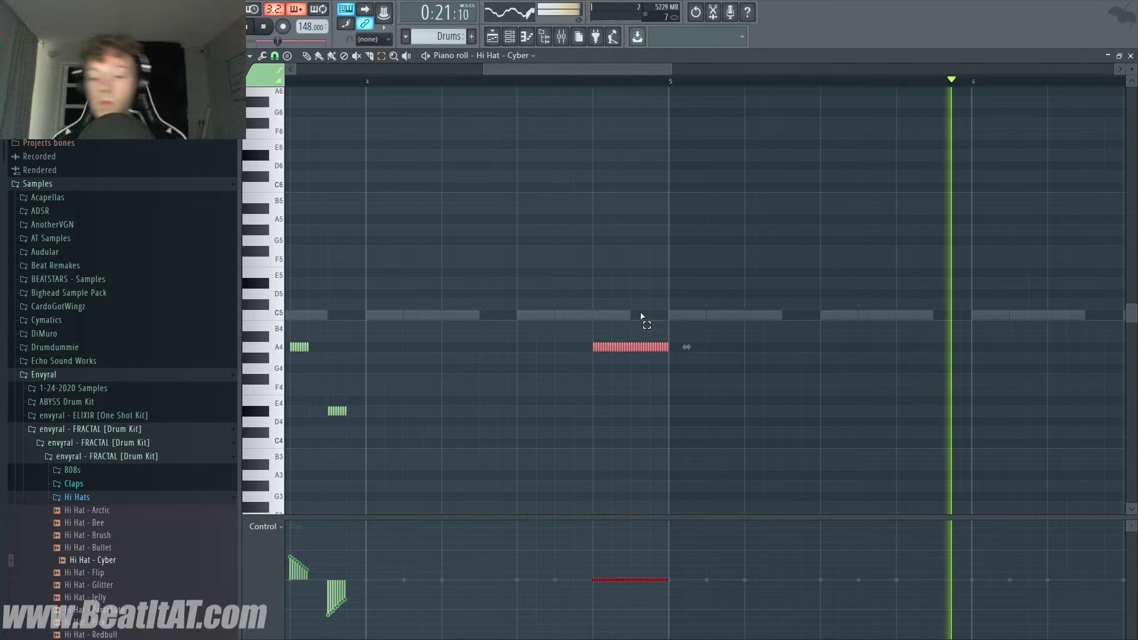
- Fade the bar 4 roll's velocity down to zero and draw three rising fine pitch ramps across its notes
left_click(280, 527)
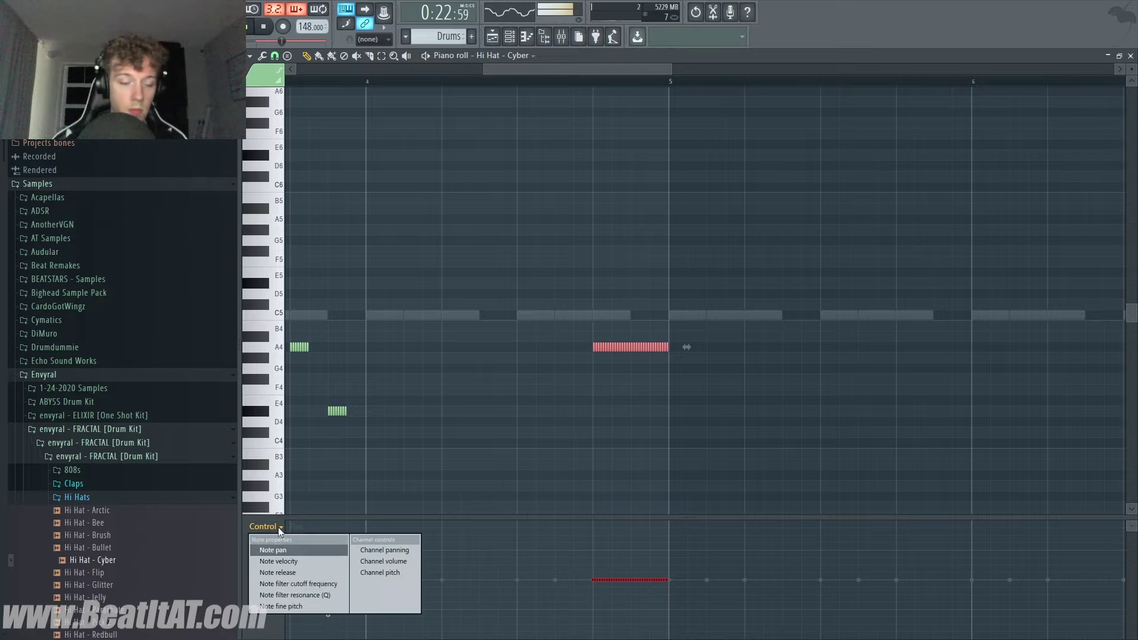
left_click(297, 562)
left_click_drag(593, 548, 681, 639)
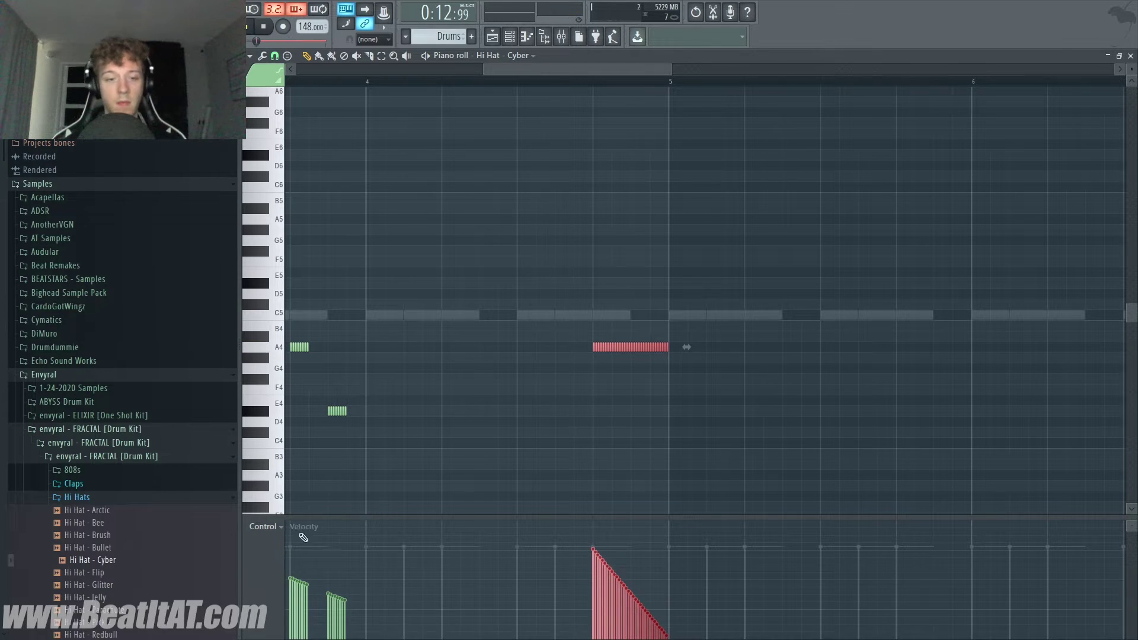
left_click(280, 527)
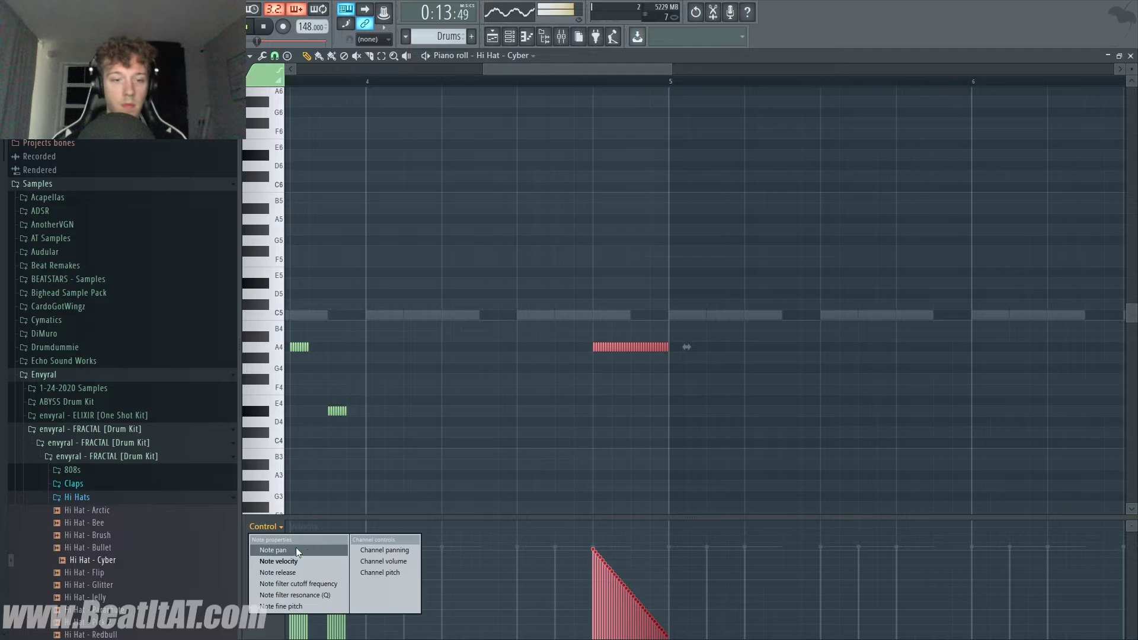
left_click(297, 605)
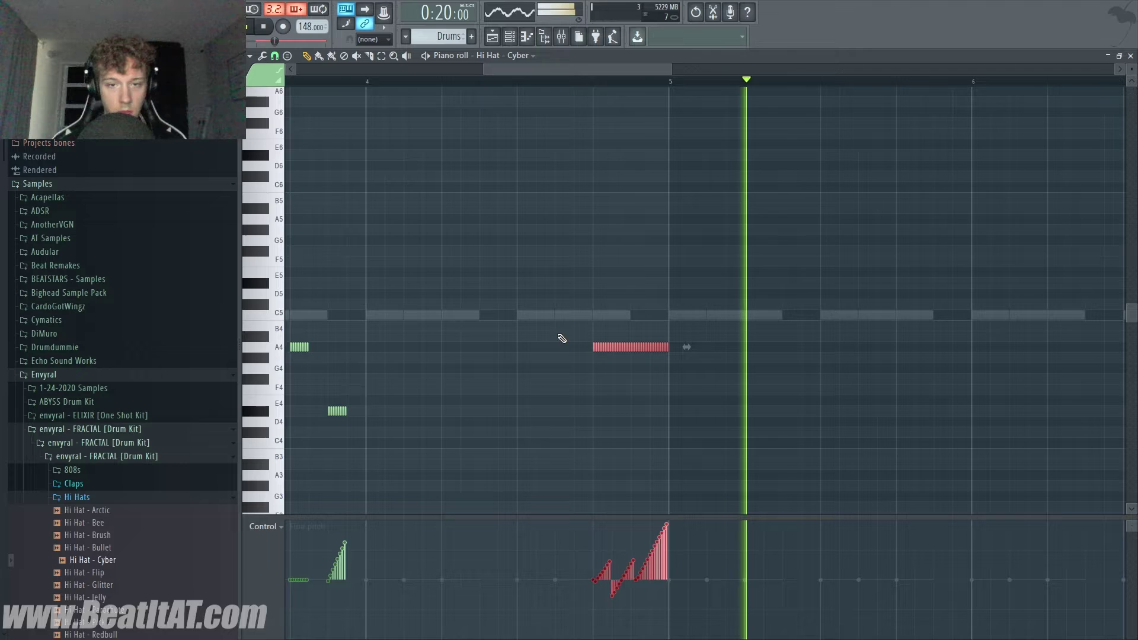
scroll(489, 288, "down", 5)
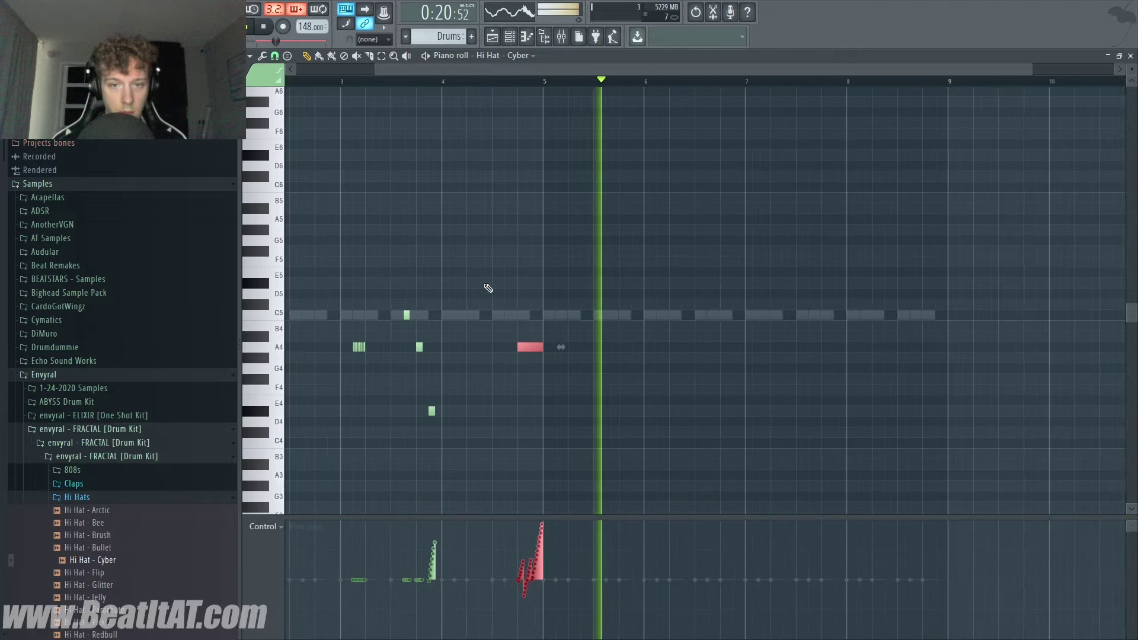
- Duplicate the Hi Hat - Cyber rolls from bars 1 to 4 into bars 5 to 8 and play the pattern back
key("space")
left_click_drag(536, 81, 286, 82)
scroll(399, 205, "down", 2)
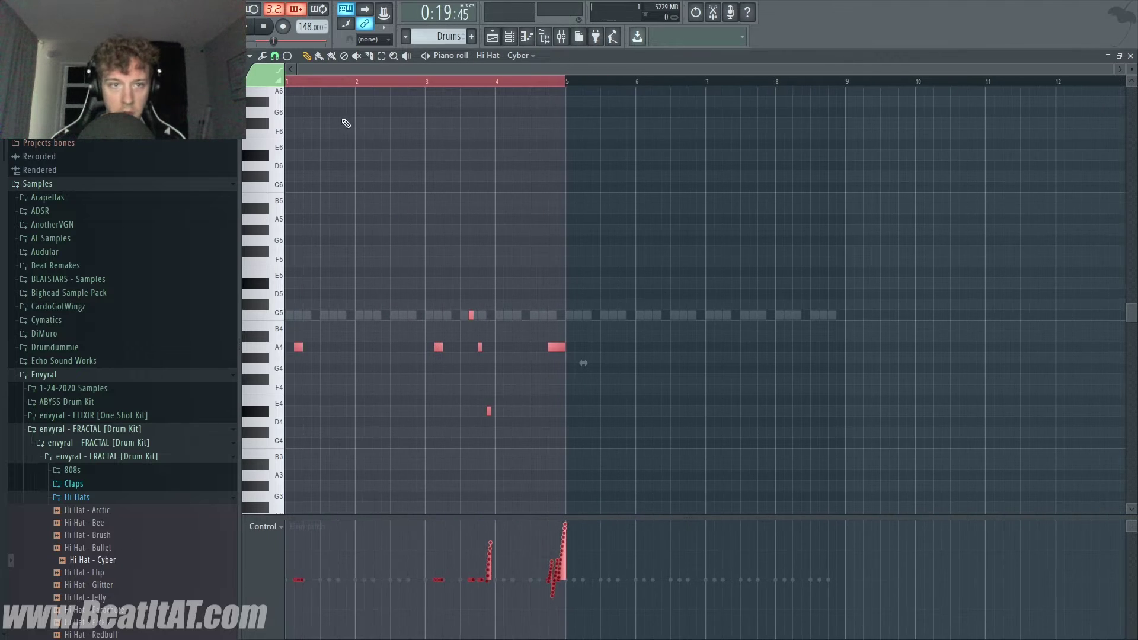
key("ctrl+b")
key("Escape")
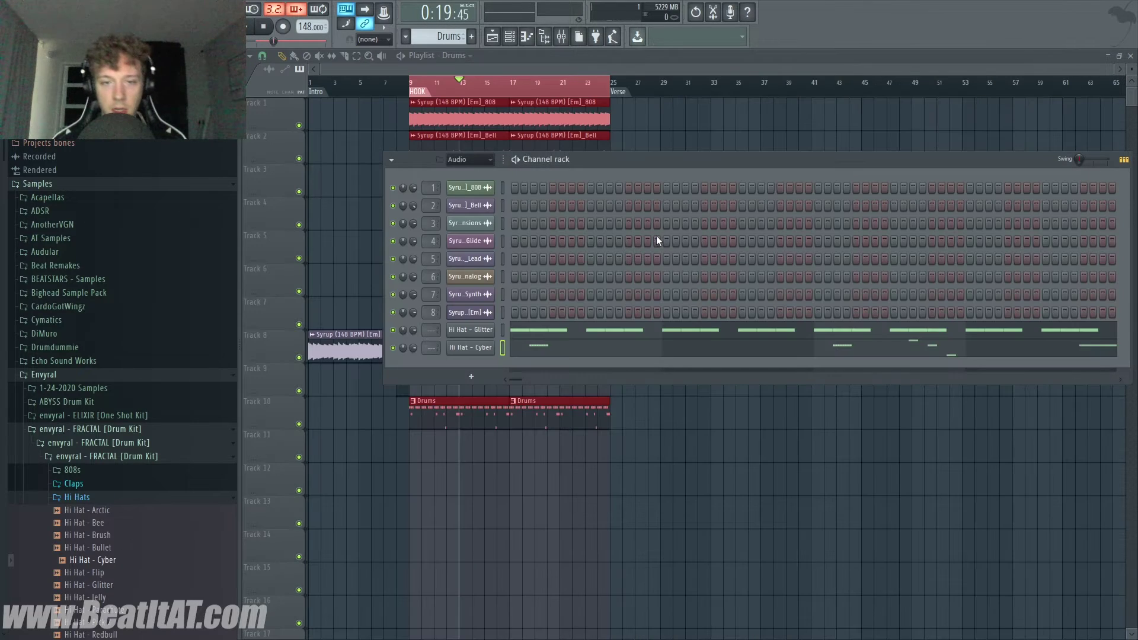
key("space")
left_click(527, 354)
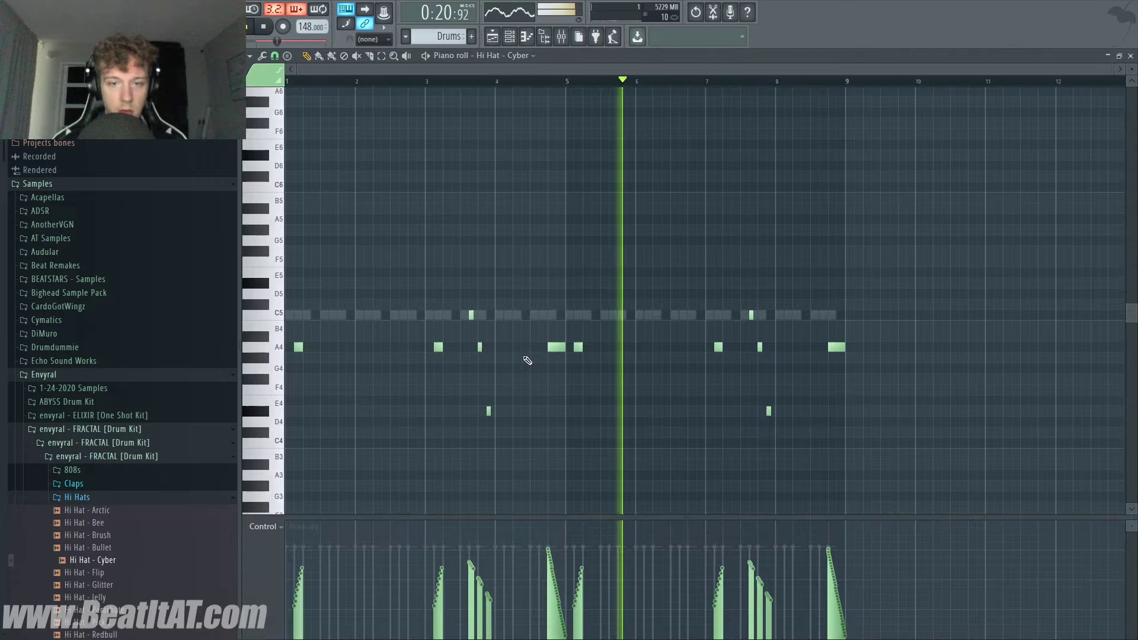
- Add very short Hi Hat - Cyber notes in bar 6, three at F#4 and two at G#3, and copy the last two into bar 8
left_click(750, 378)
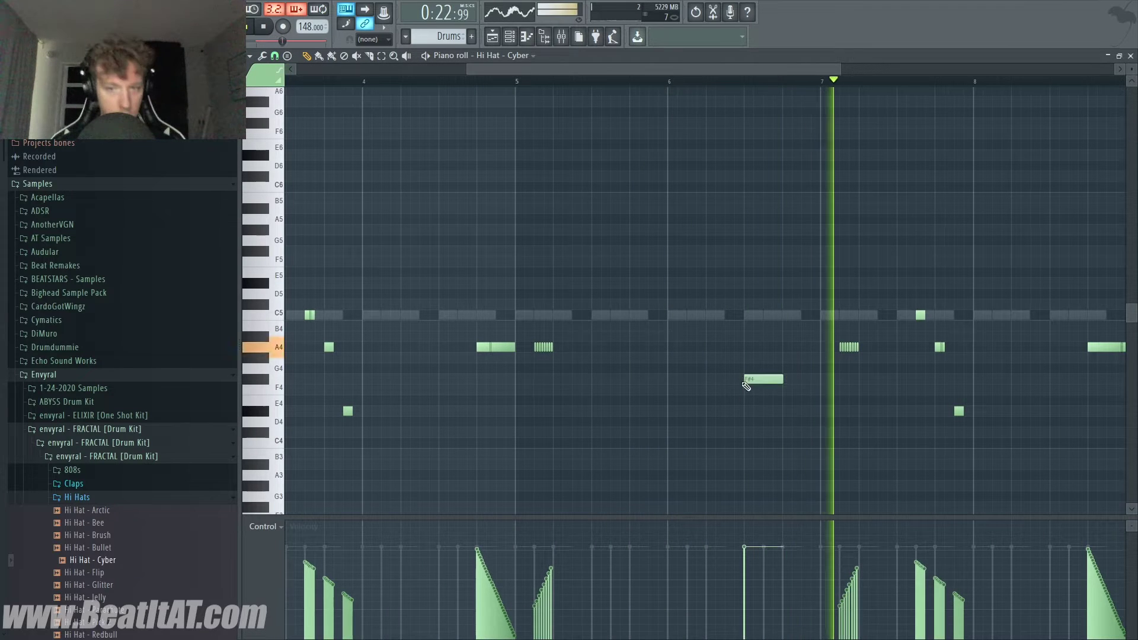
left_click_drag(777, 376, 746, 378)
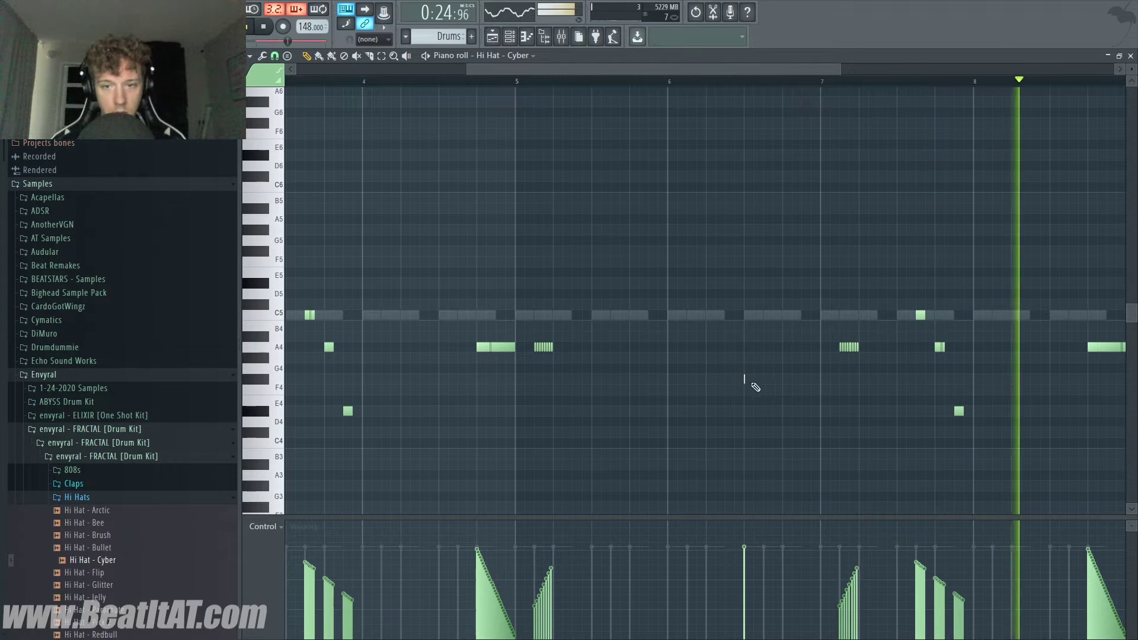
left_click(754, 380)
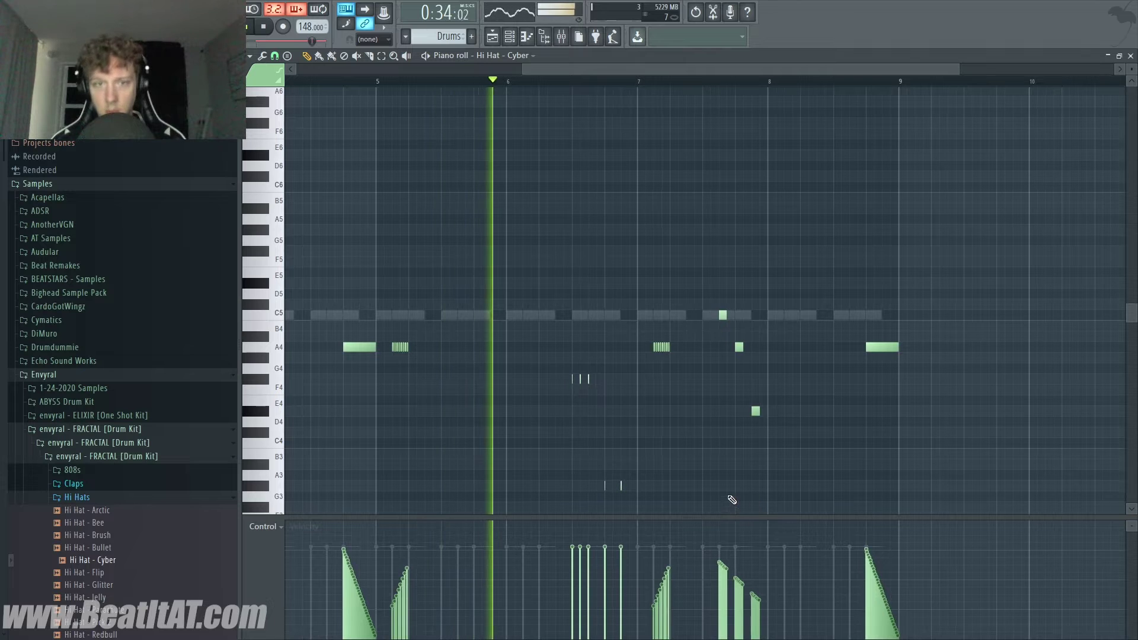
left_click_drag(728, 500, 600, 477)
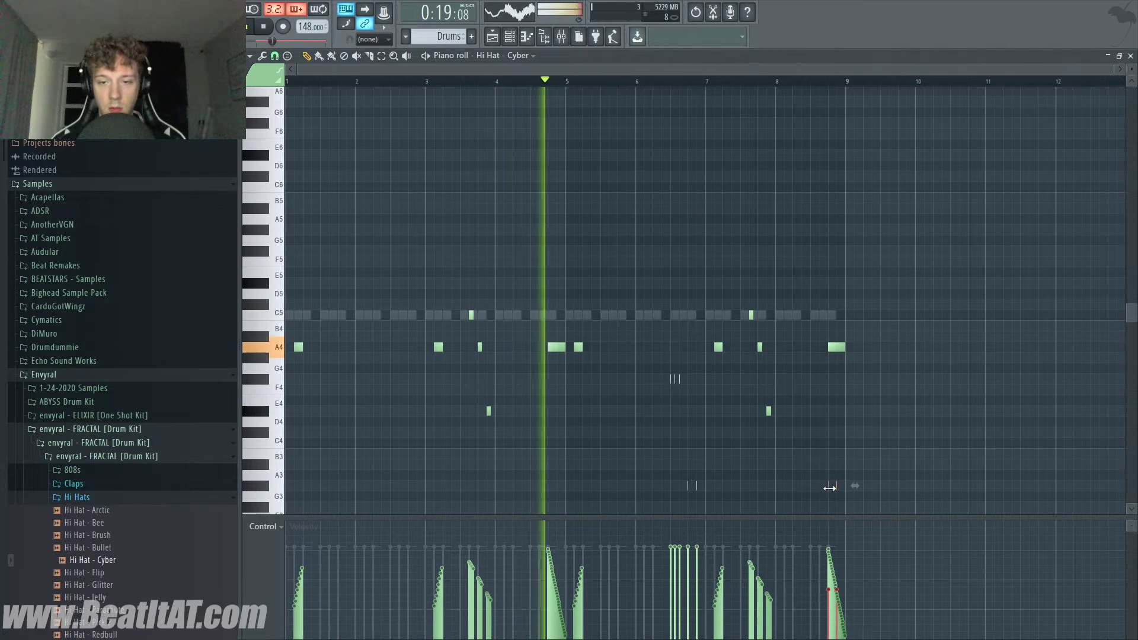
scroll(830, 488, "up", 4)
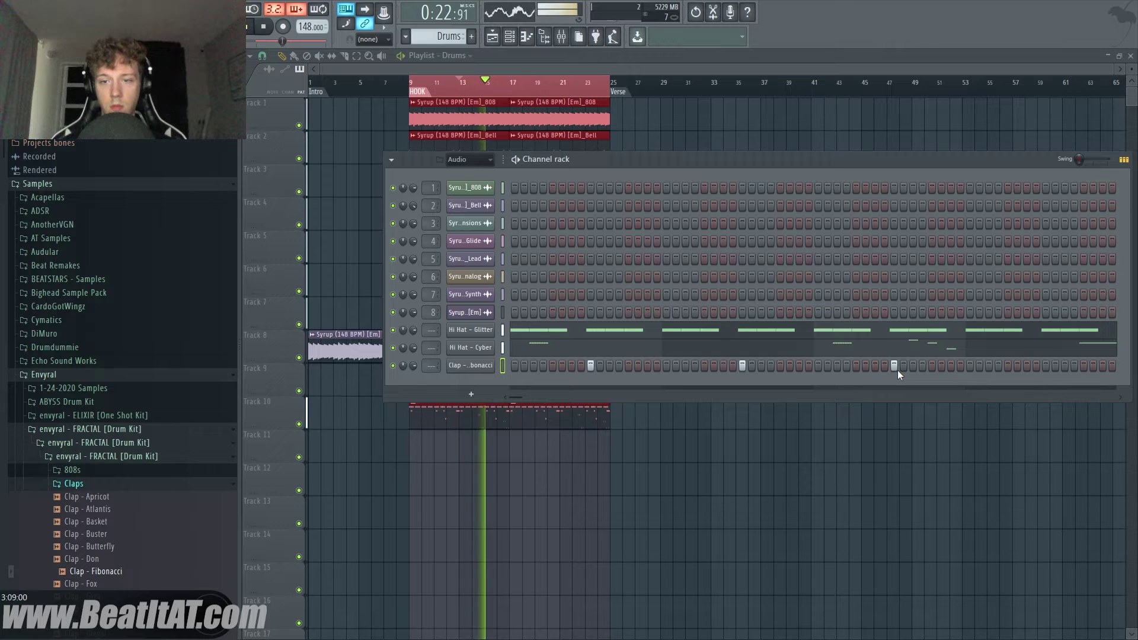
- Duplicate the Clap - Fibonacci hits from bars 1 to 4 into bars 5 to 8
right_click(492, 364)
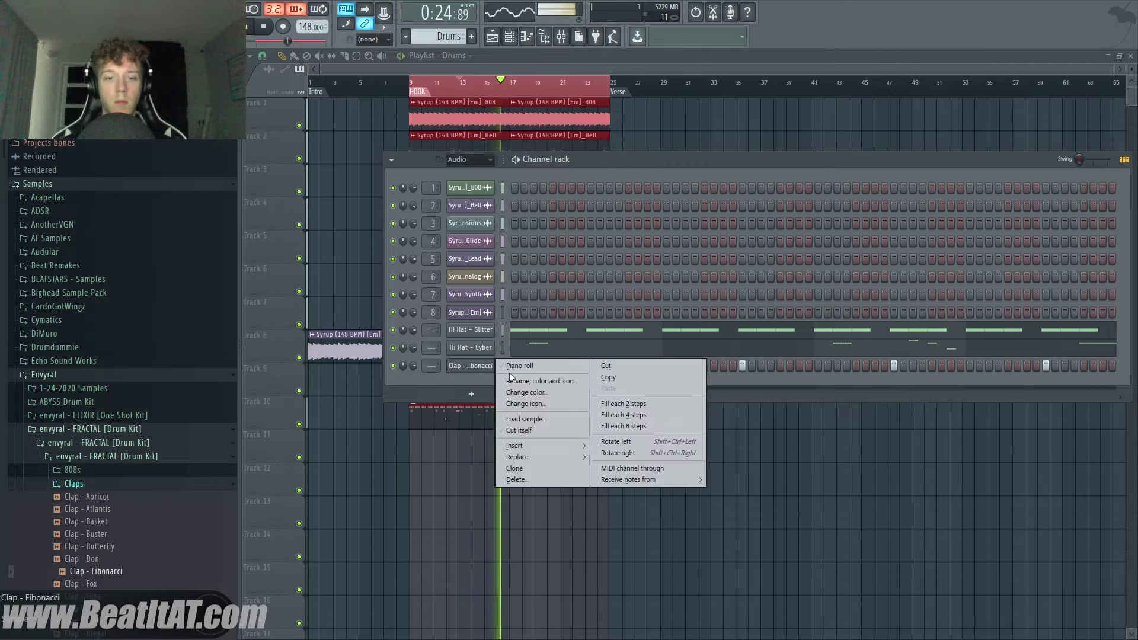
left_click(510, 371)
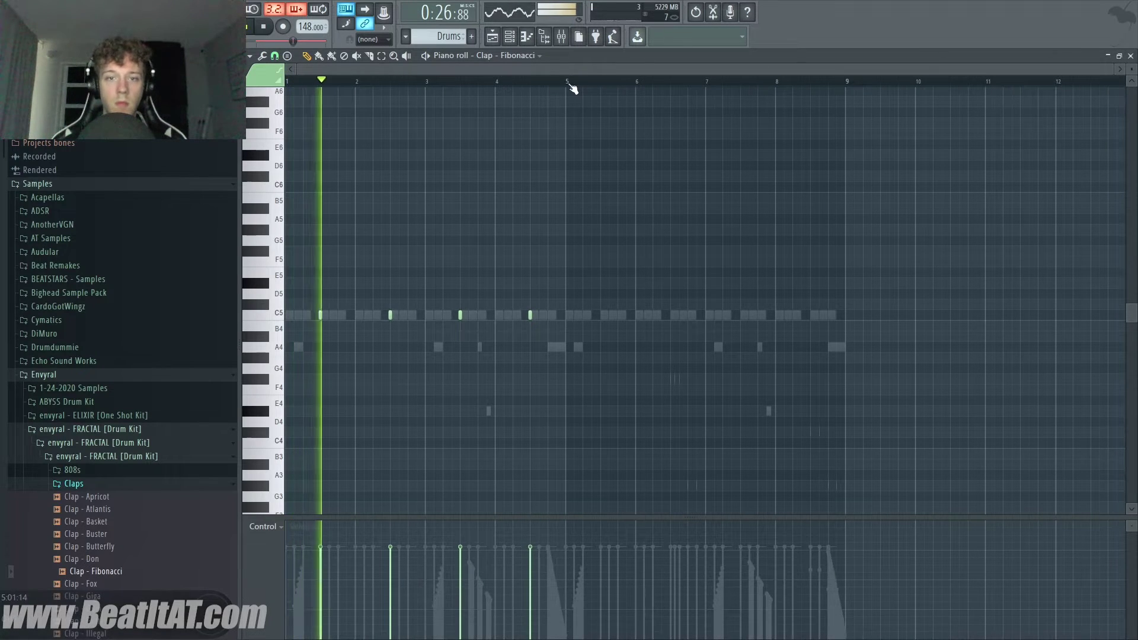
left_click_drag(570, 84, 11, 160)
key("ctrl+b")
key("Escape")
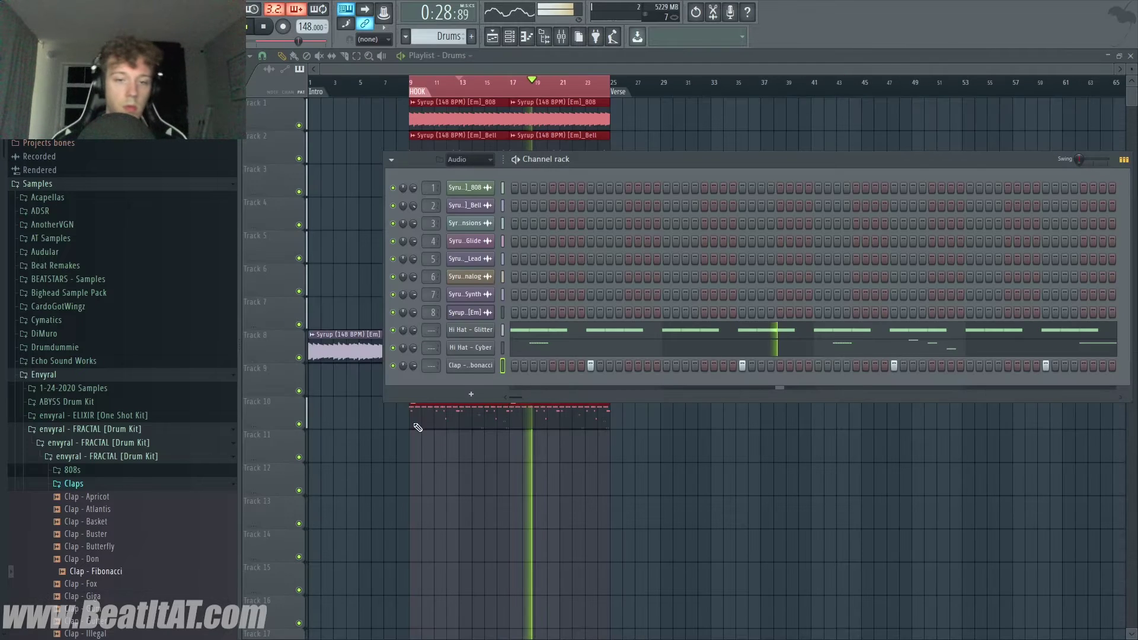
- Audition the FRACTAL kit's kicks and load Kick - Rambo as a new channel with a hit on step 1
left_click(150, 484)
left_click(149, 498)
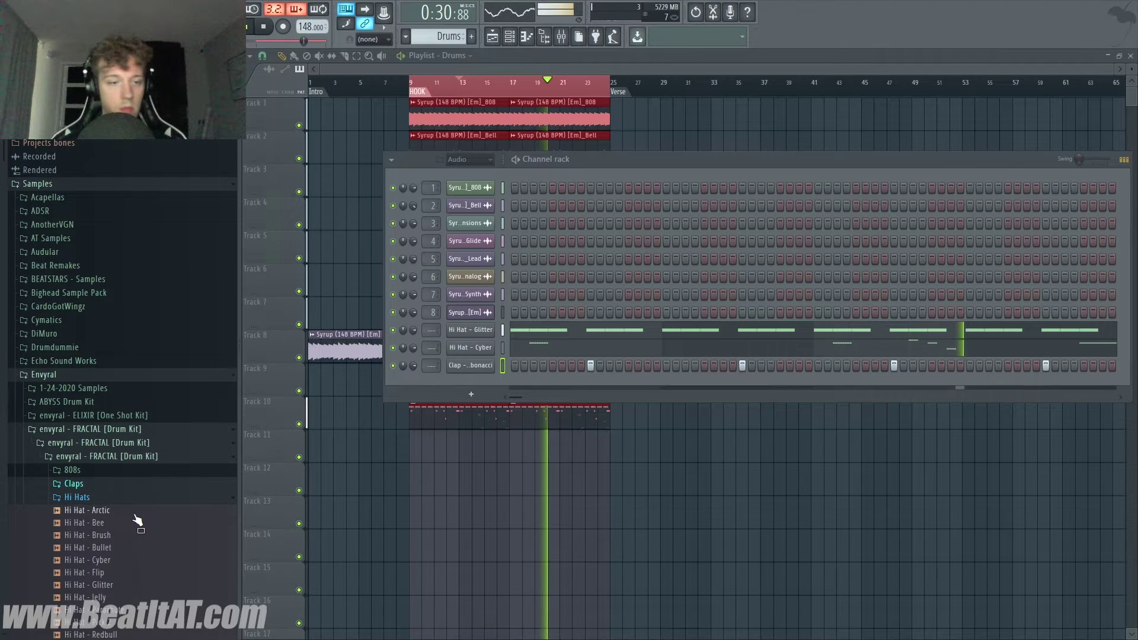
left_click(112, 497)
left_click(111, 511)
left_click(116, 538)
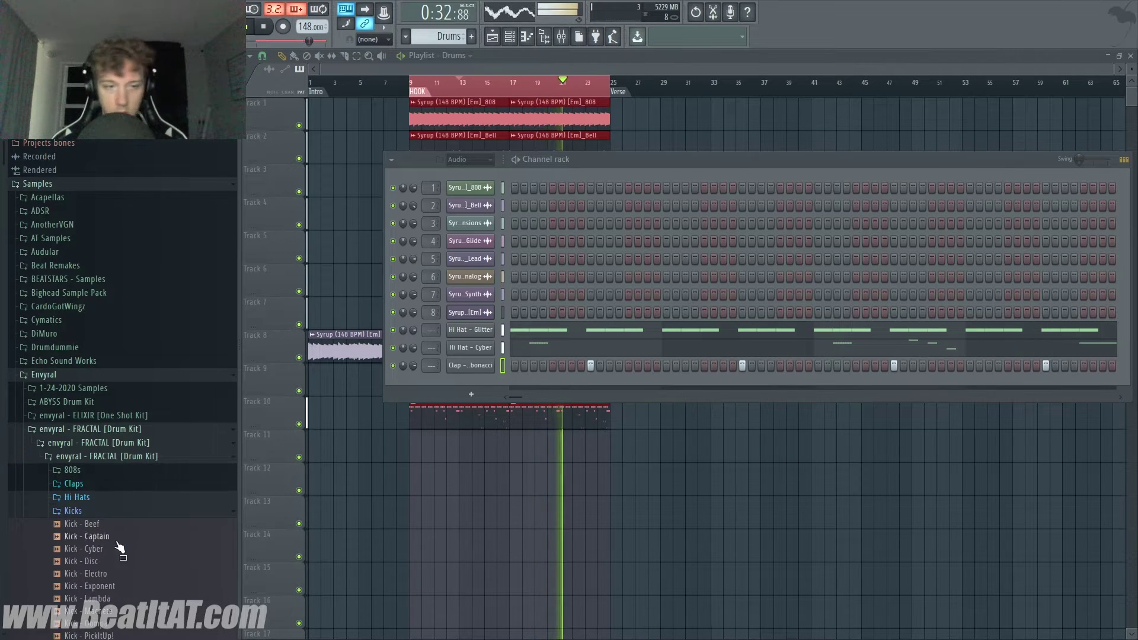
left_click(115, 573)
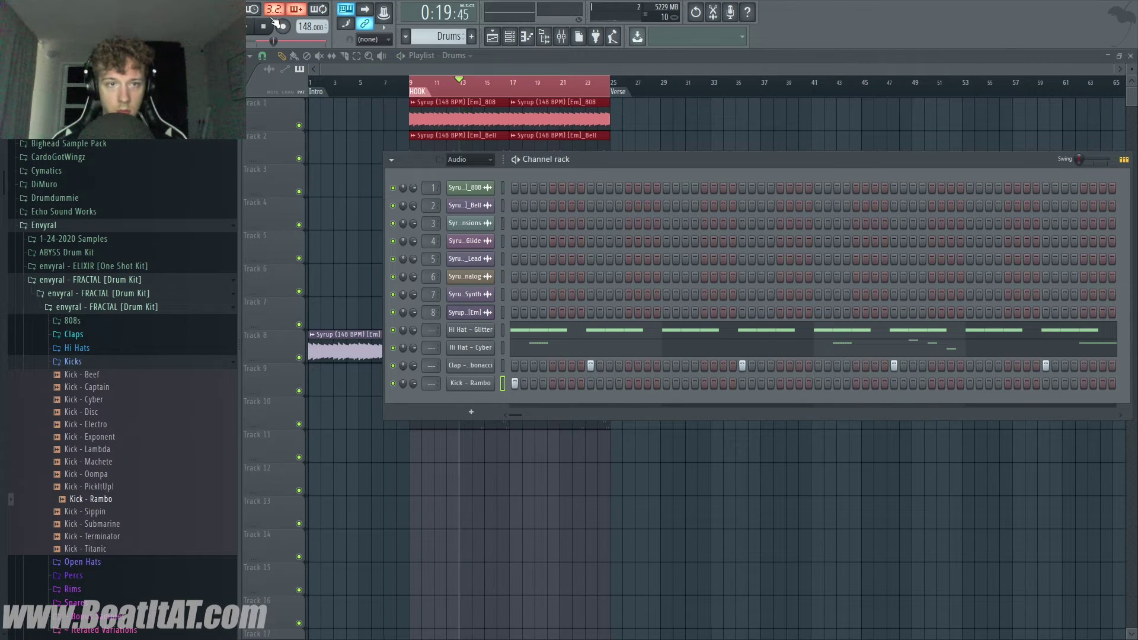
- Add Kick - Rambo hits on steps 21, 33 and 53 while the hook plays
key("space")
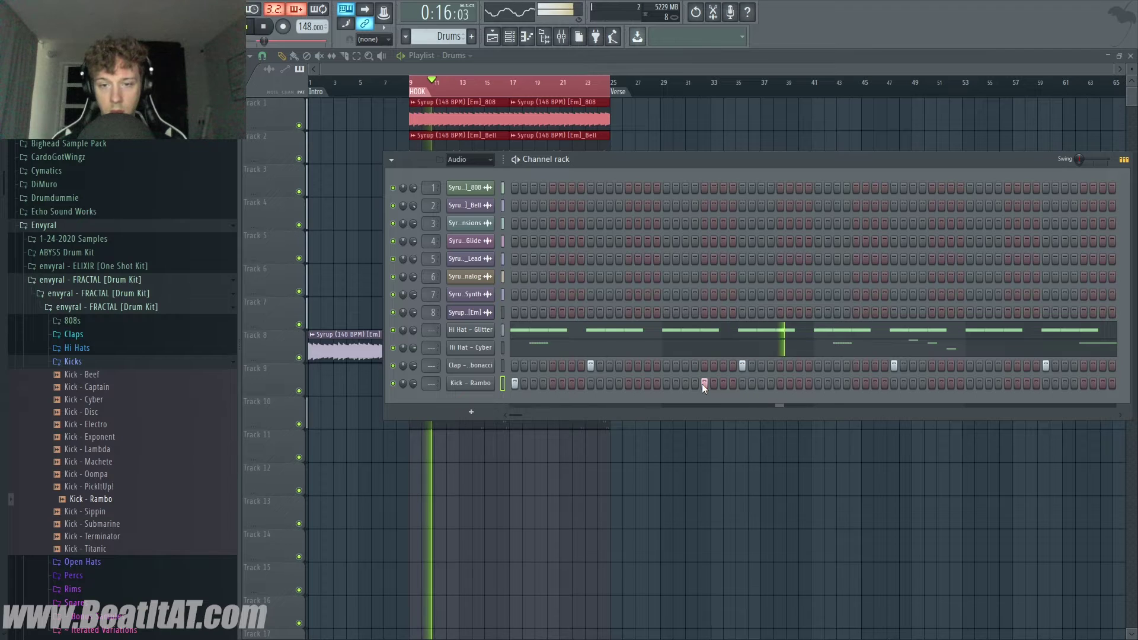
left_click(818, 384)
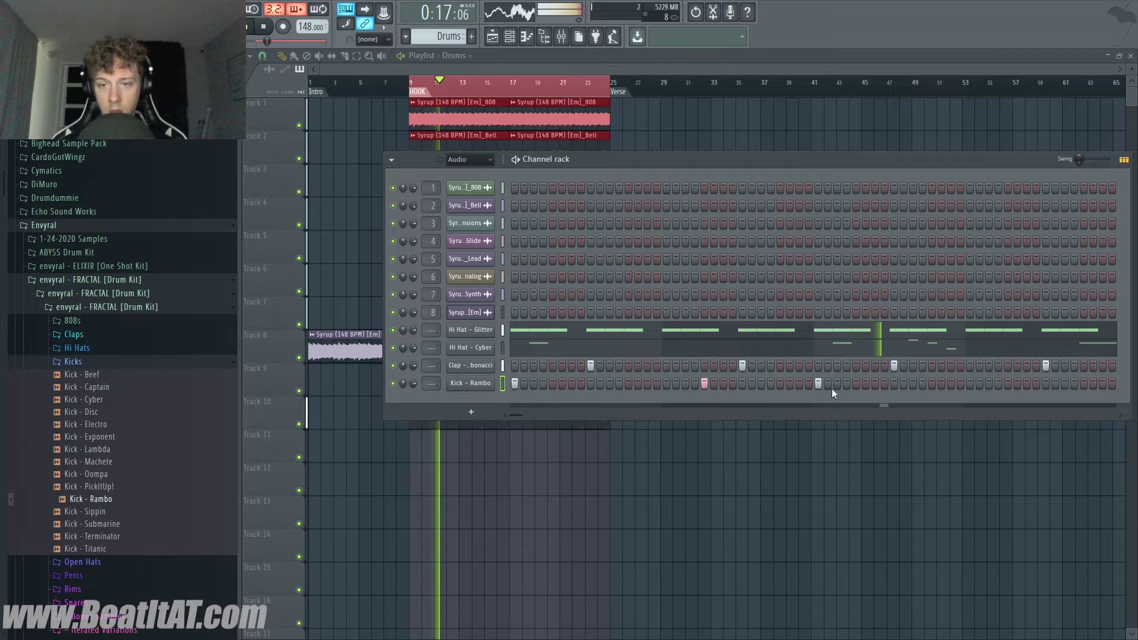
left_click(1007, 384)
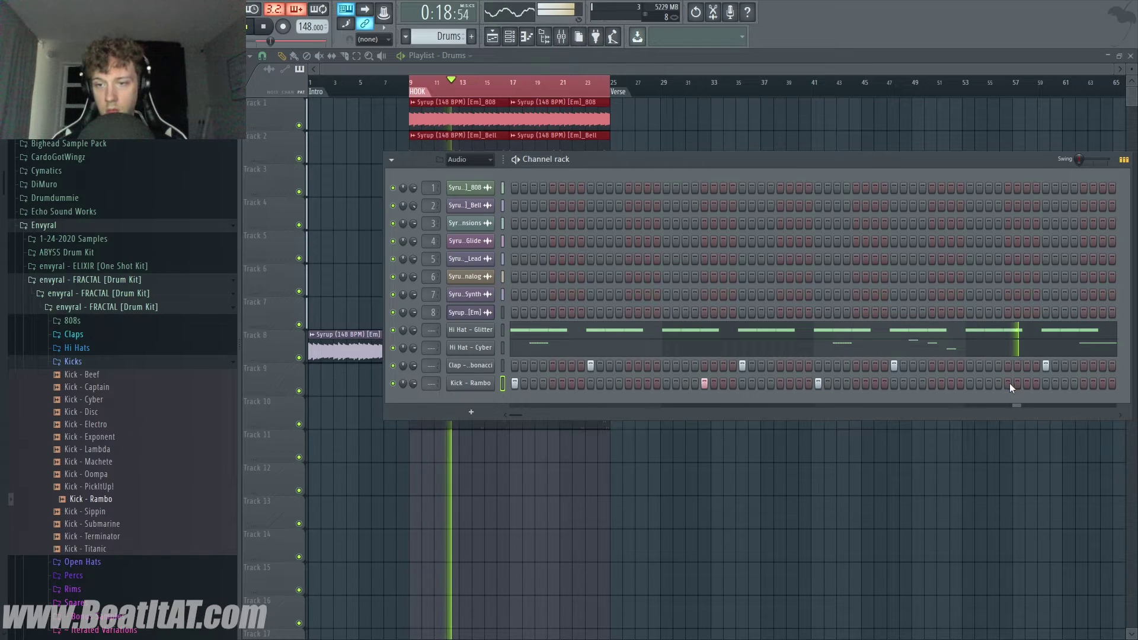
- Duplicate the Kick - Rambo hits from bars 1 to 4 into bars 5 to 8
right_click(472, 383)
left_click(516, 458)
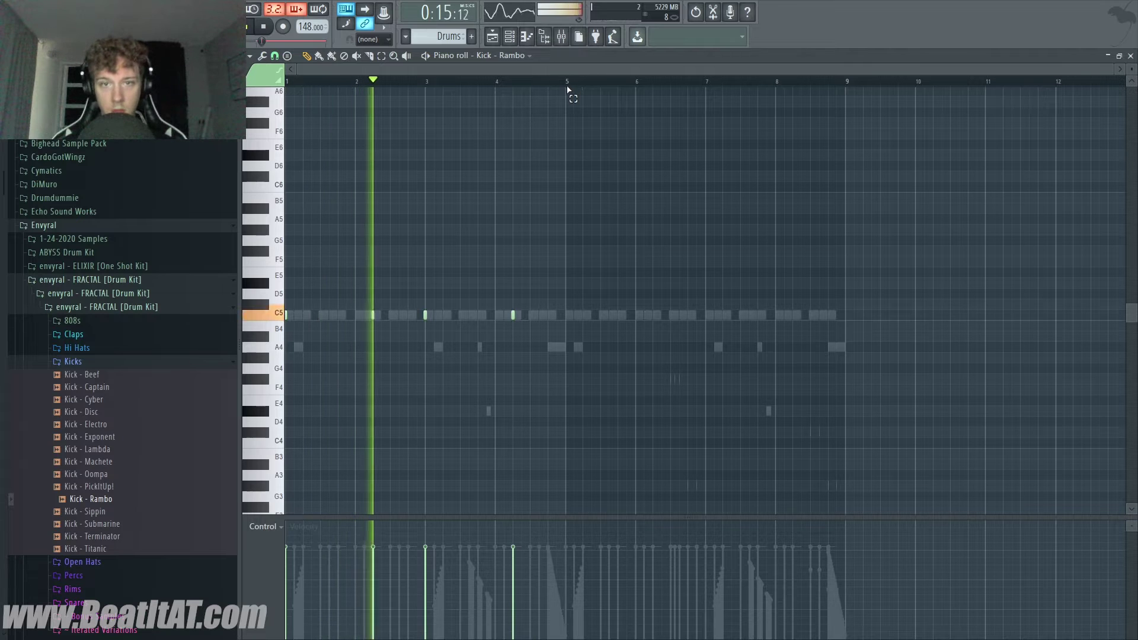
left_click_drag(567, 88, 243, 133)
key("ctrl+b")
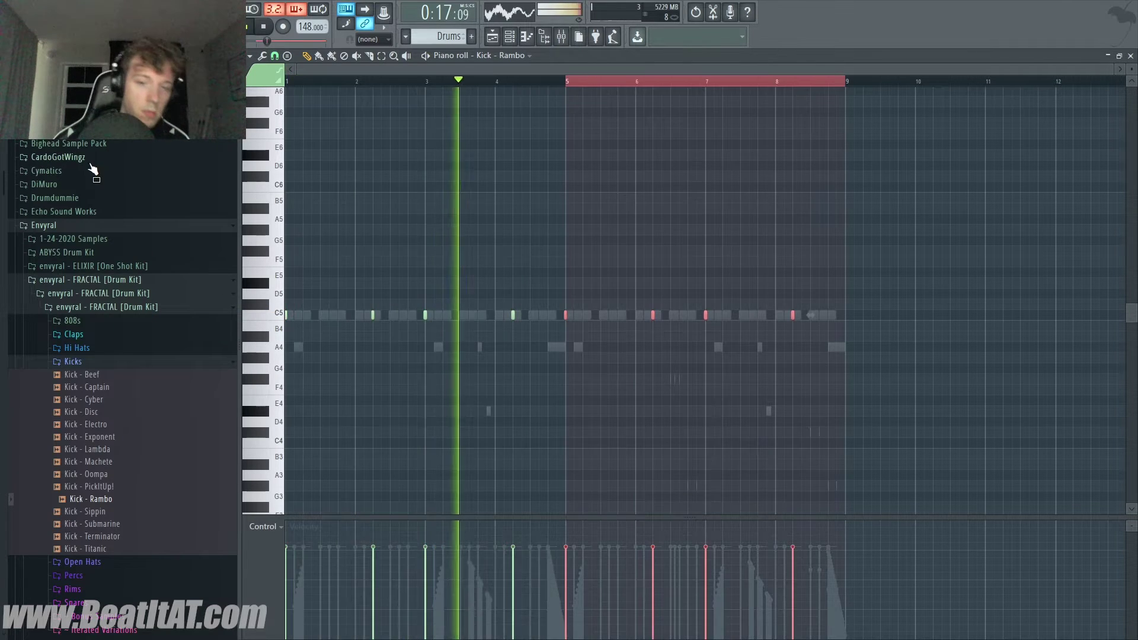
key("F7")
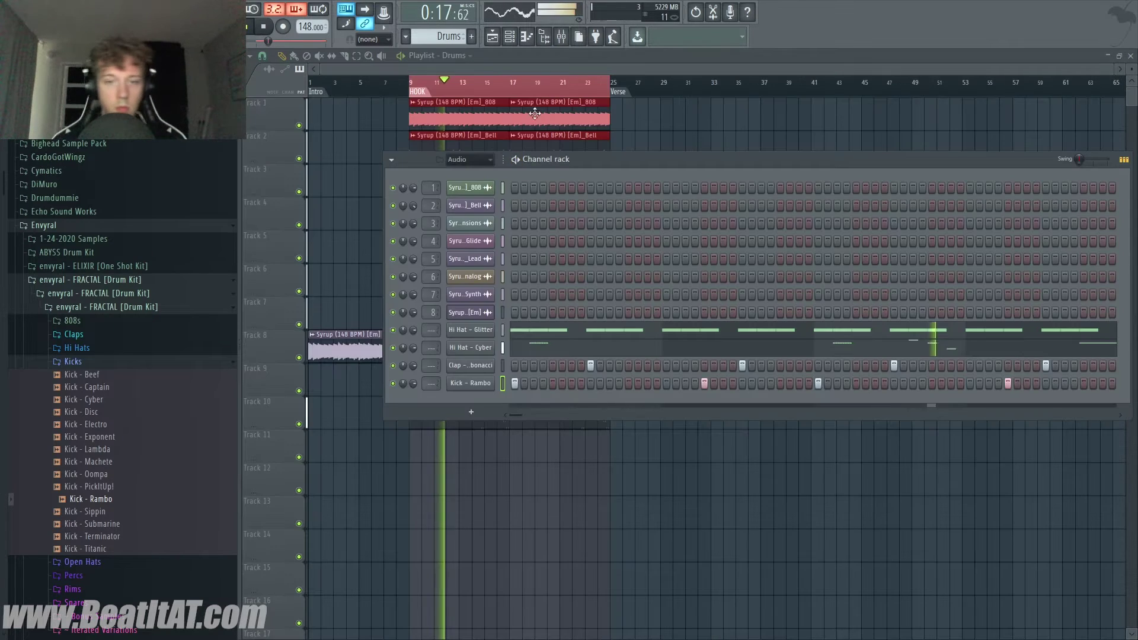
- Browse the FRACTAL kit's rims, including Rim - Matches, and stop playback
left_click(149, 363)
left_click(133, 403)
key("space")
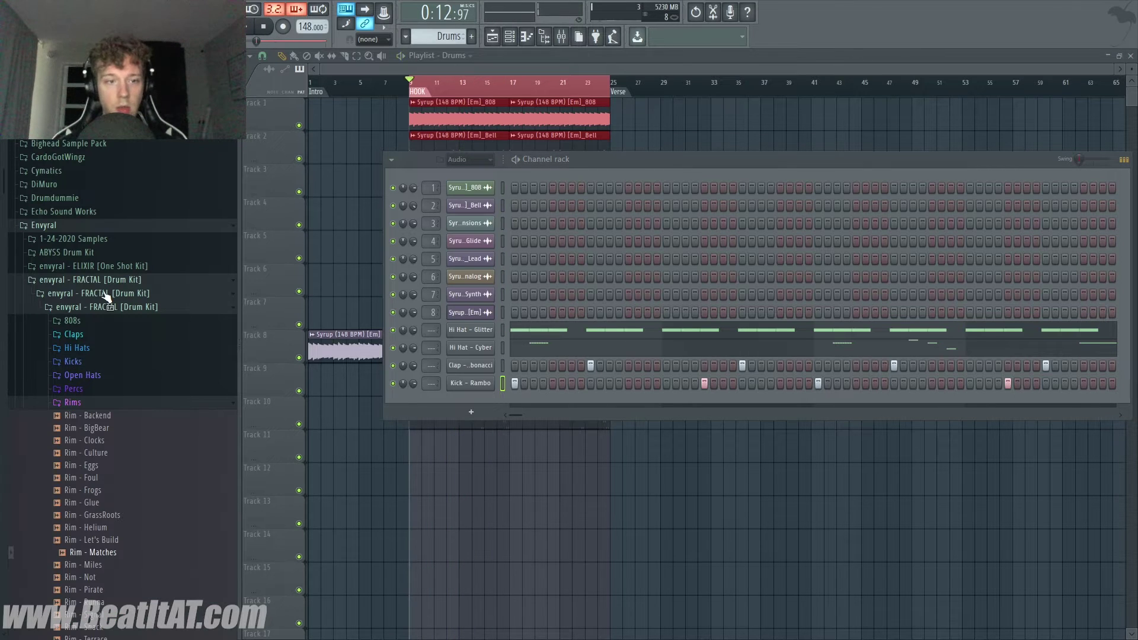
- Find the Clones (134 BPM) [Gm]_BRBRBRB sample and place it on Track 12 under the hook's first eight bars, choosing its tempo
left_click(110, 283)
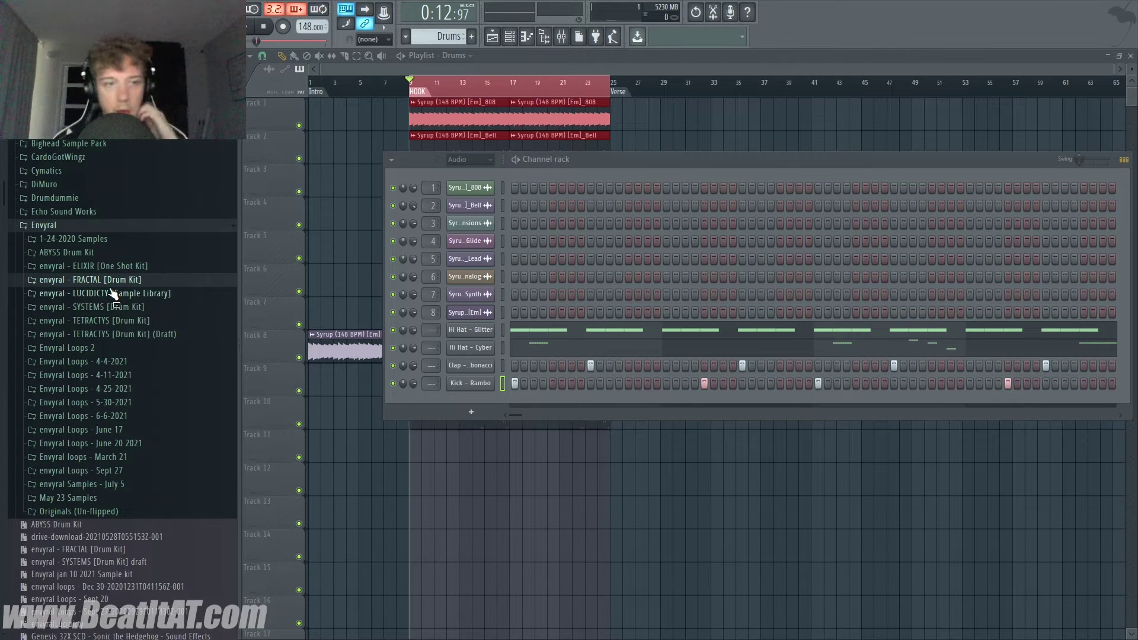
left_click(61, 227)
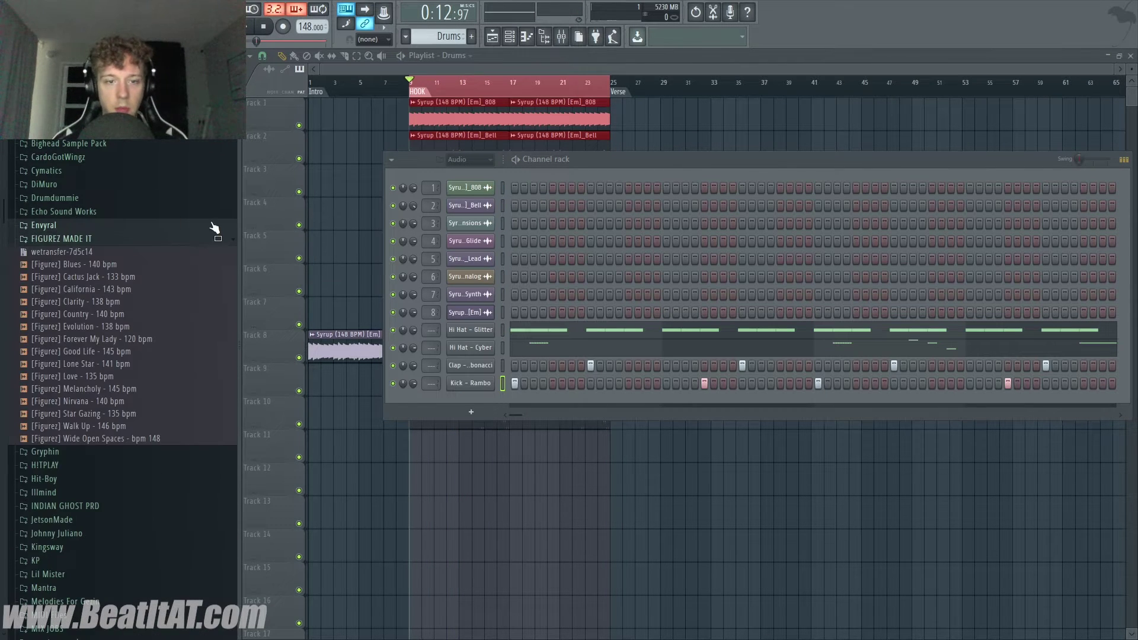
left_click(82, 227)
scroll(66, 232, "up", 10)
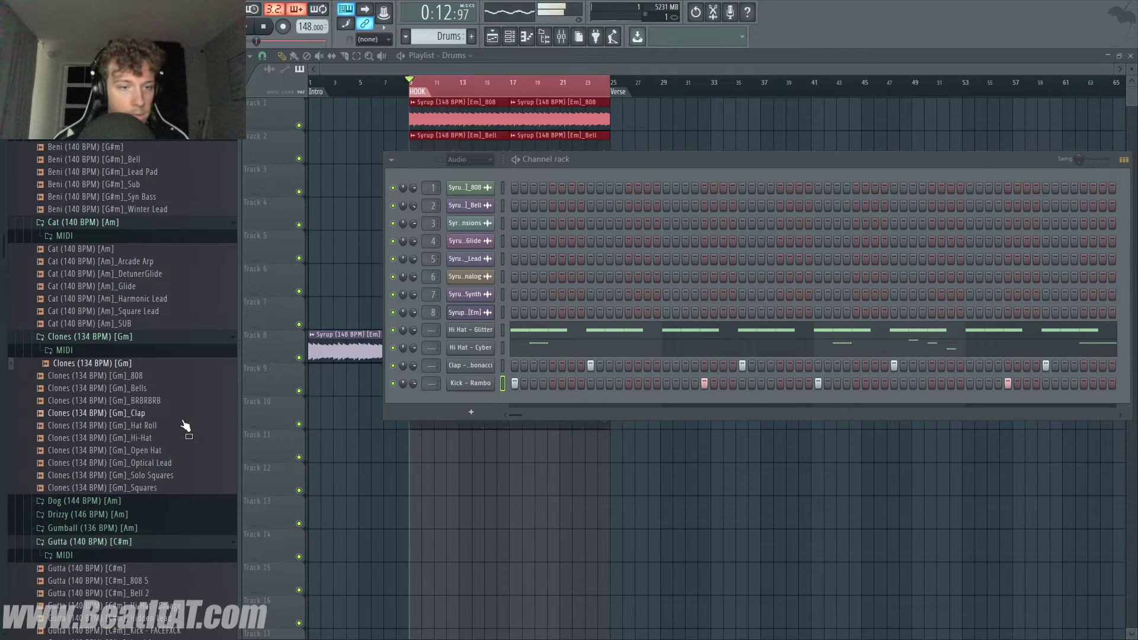
left_click_drag(483, 458, 486, 466)
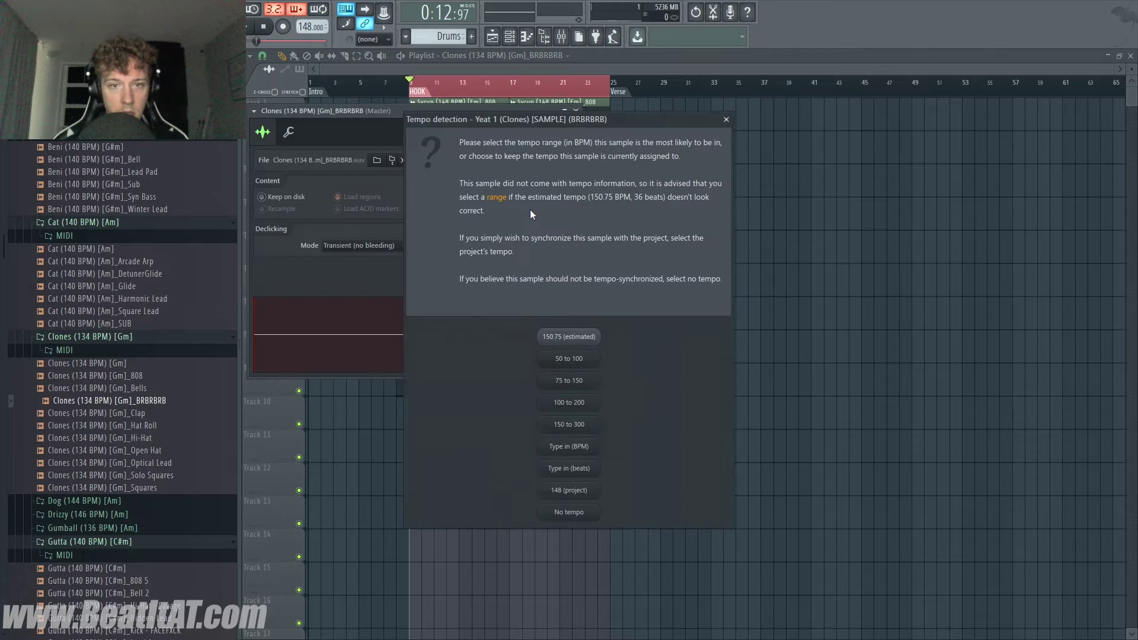
left_click(588, 363)
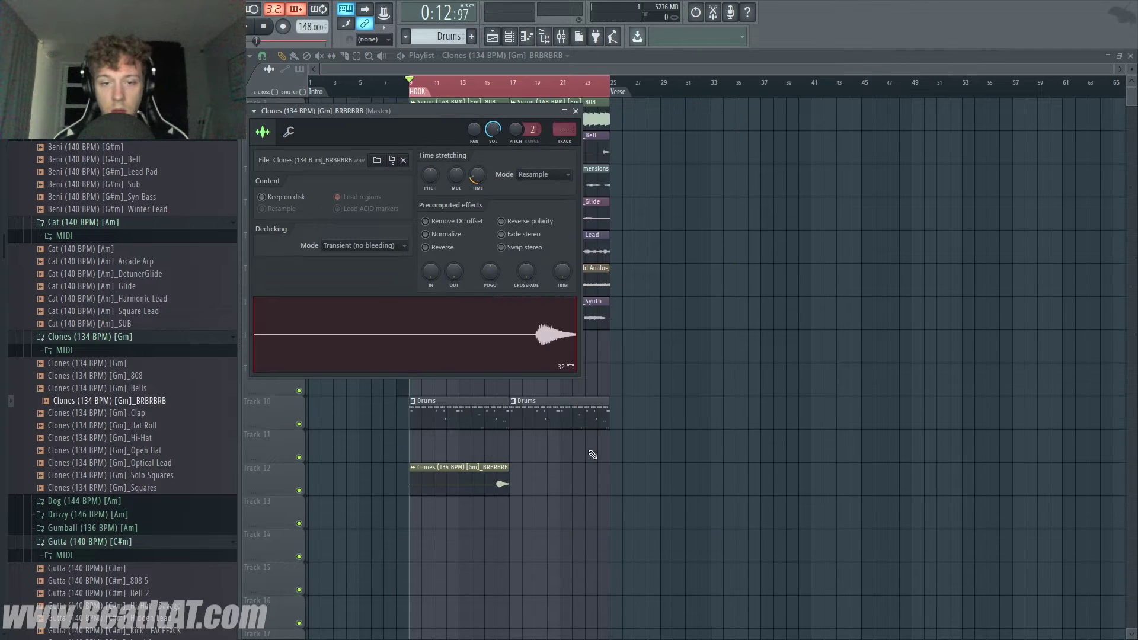
- Play the hook's end with the BRBRBRB sample and set the sample's time stretching mode to e2 transient
key("space")
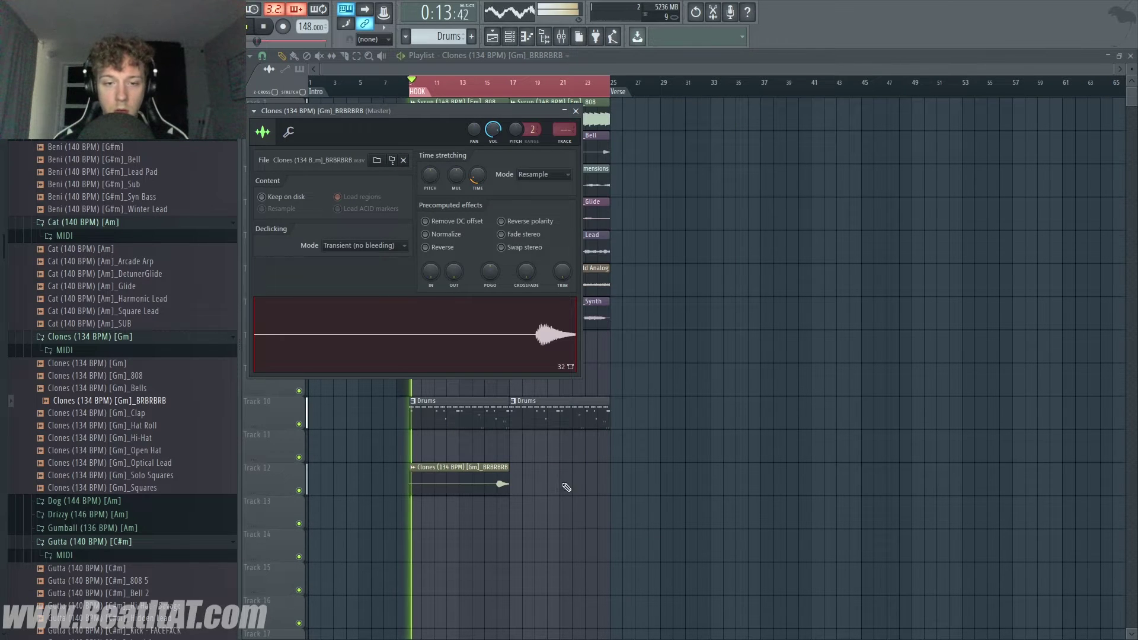
left_click(575, 111)
left_click(495, 83)
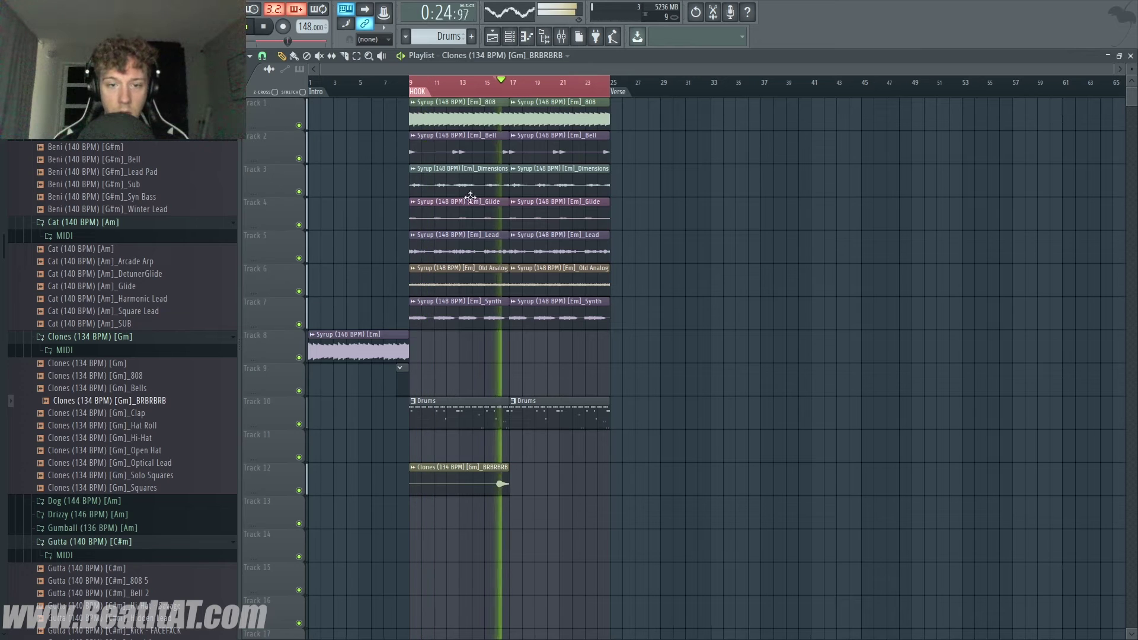
double_click(473, 477)
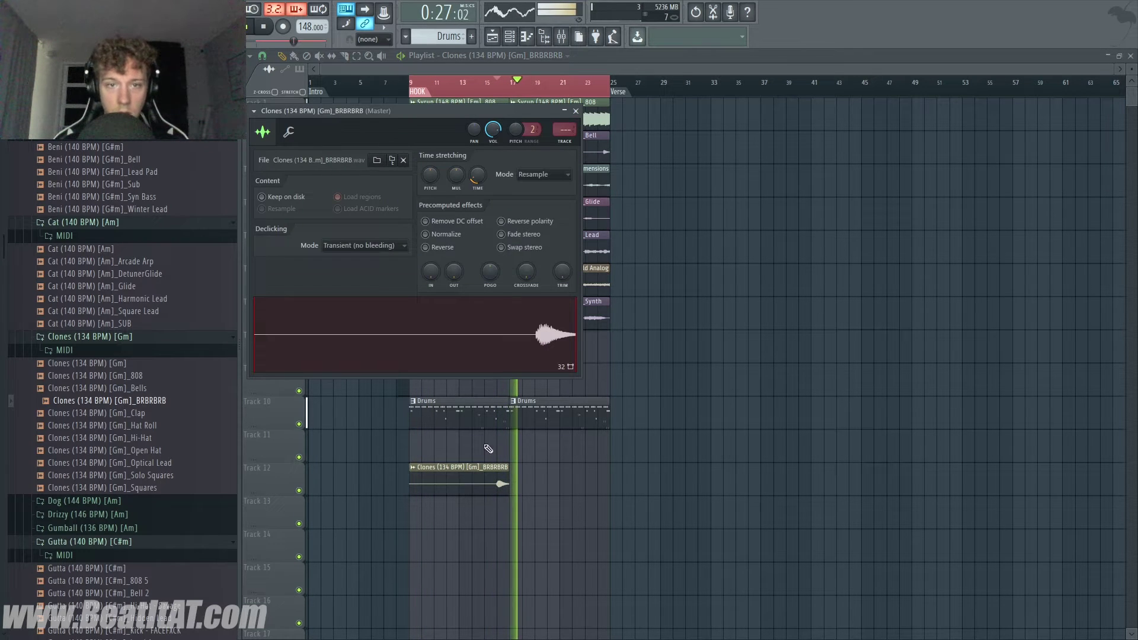
left_click(531, 174)
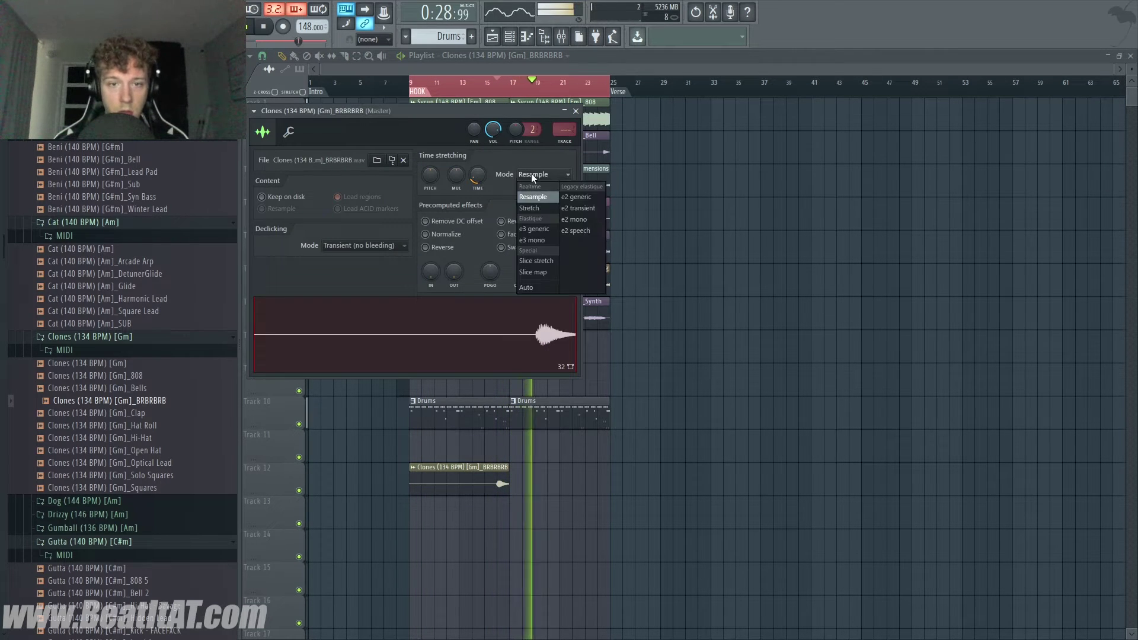
left_click(581, 206)
- Route the BRBRBRB sample to mixer track 9 and lower that track's fader slightly
left_click_drag(480, 111, 893, 136)
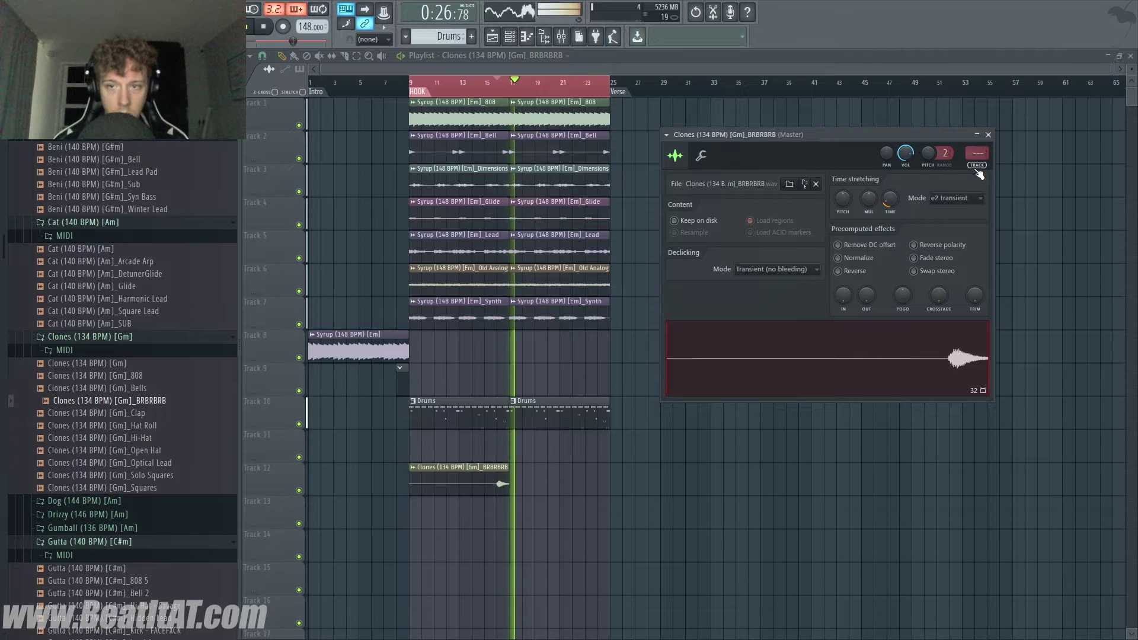
key("F9")
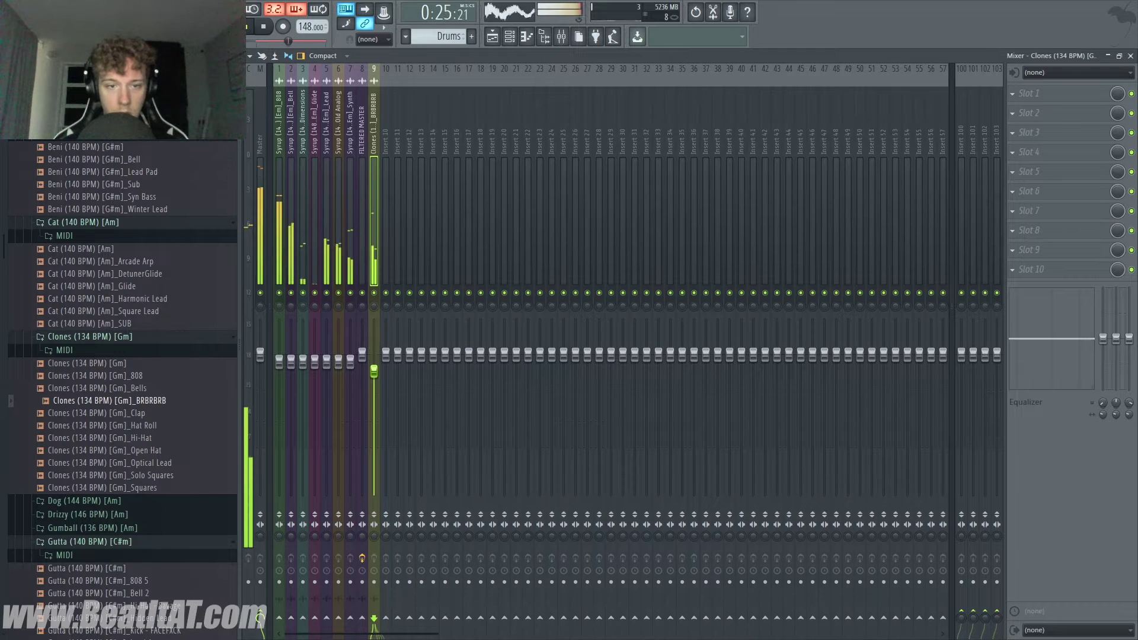
left_click(1131, 55)
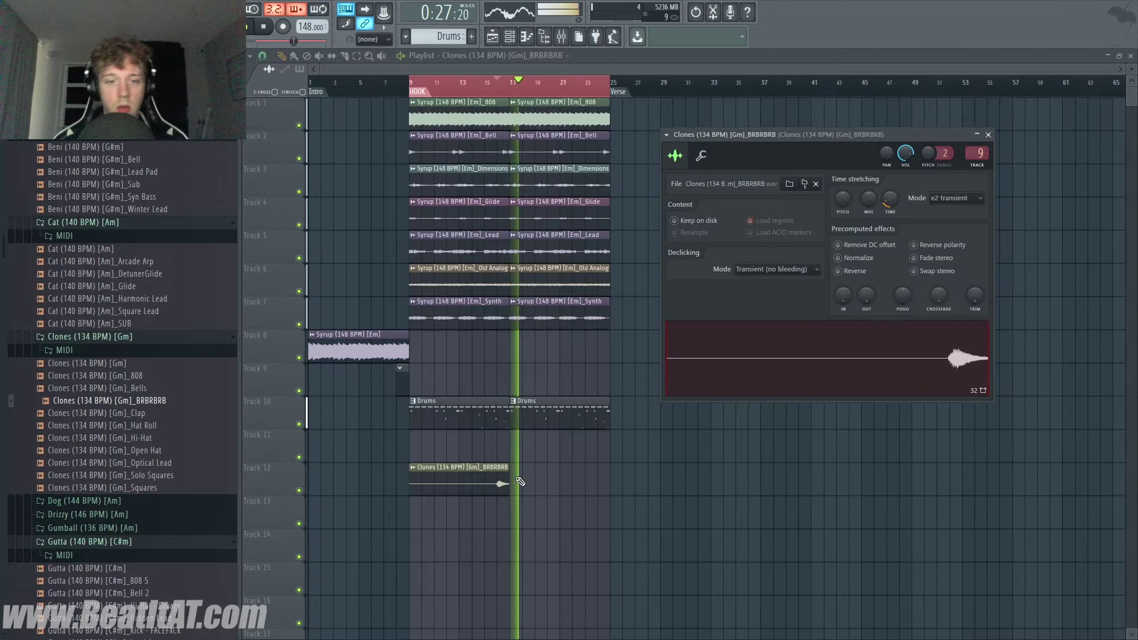
- Insert an empty playlist track above the Syrup intro clip and move the BRBRBRB clip up beneath the Syrup stems
right_click(288, 333)
left_click(311, 515)
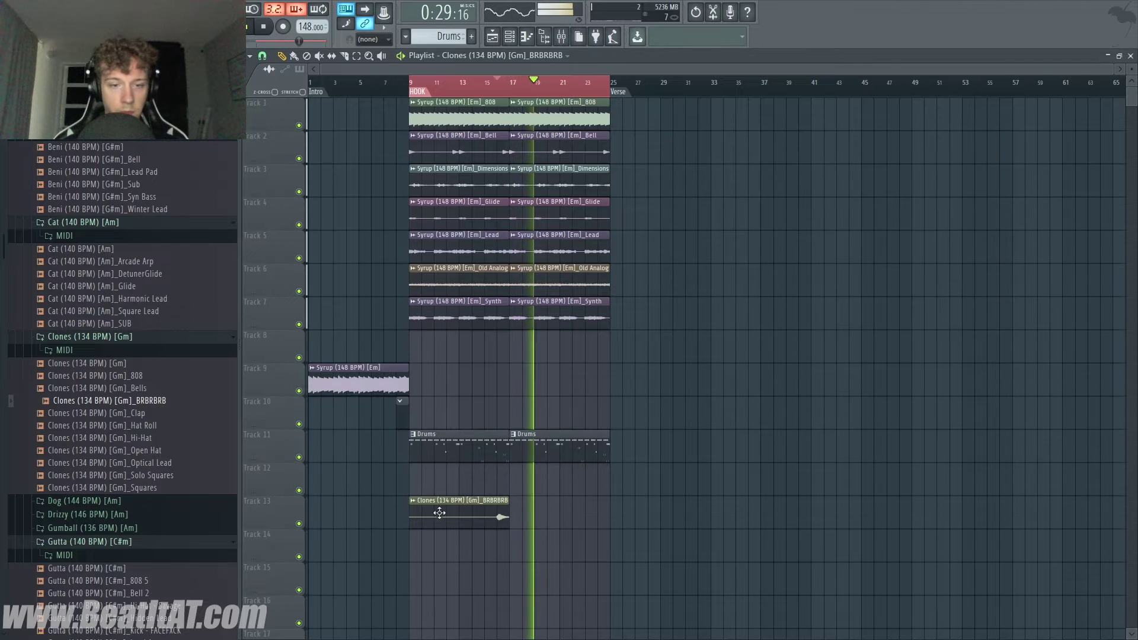
left_click_drag(447, 504, 548, 324)
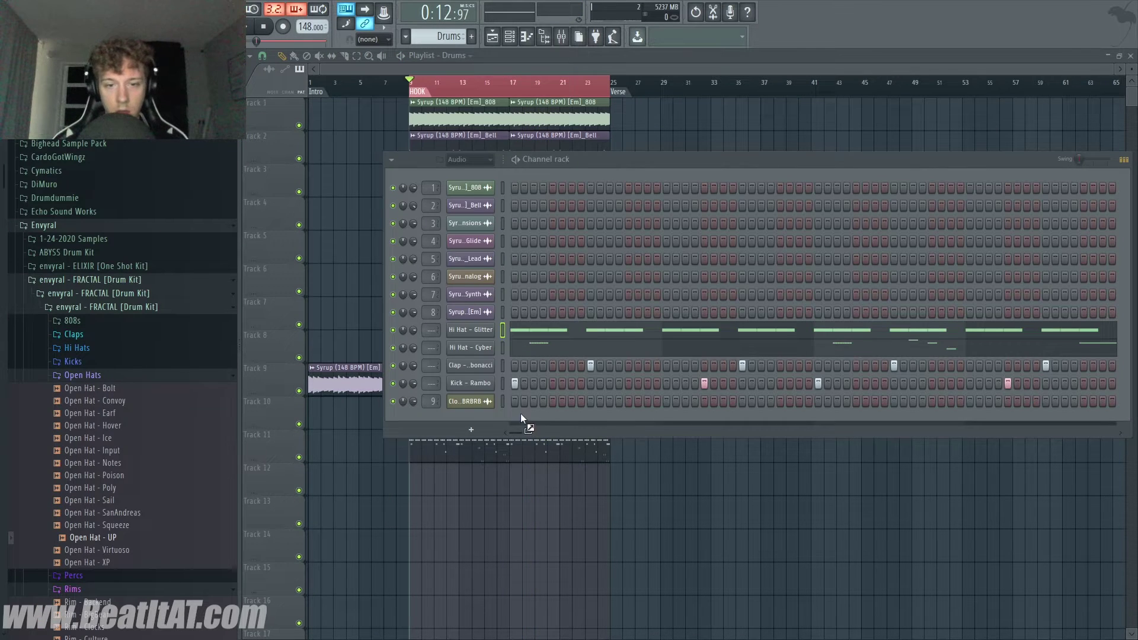
- Load Open Hat - UP as a new channel, place a hit on step 5 and play the pattern
left_click_drag(520, 414, 522, 414)
left_click(552, 417)
key("space")
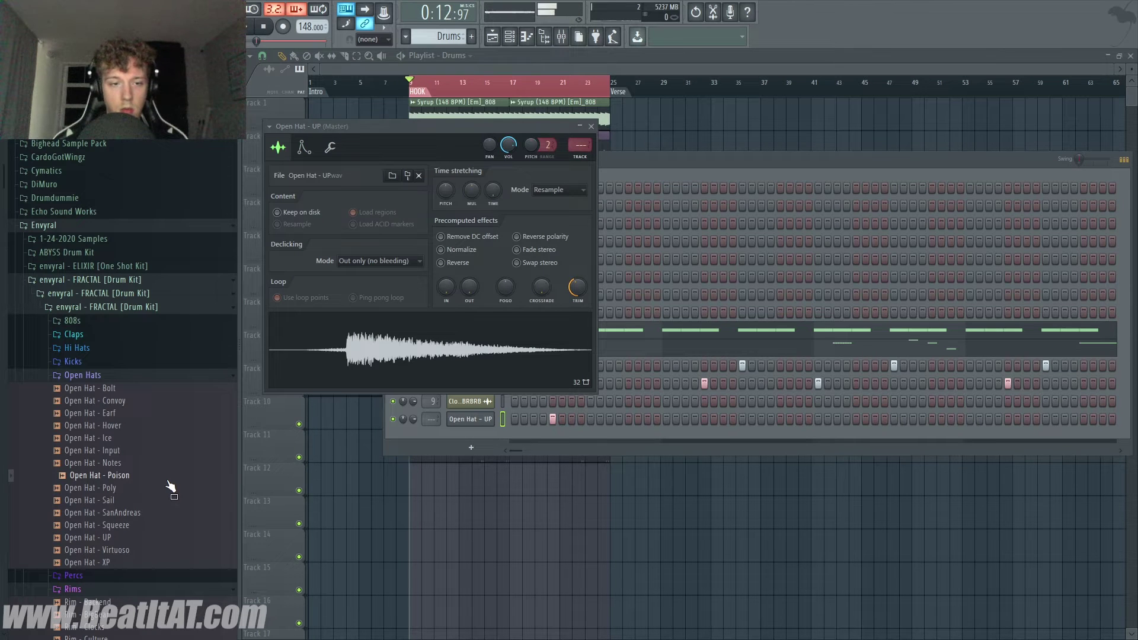
- Replace the Open Hat - UP sample with Open Hat - Poison and open its channel settings
left_click_drag(455, 462, 482, 419)
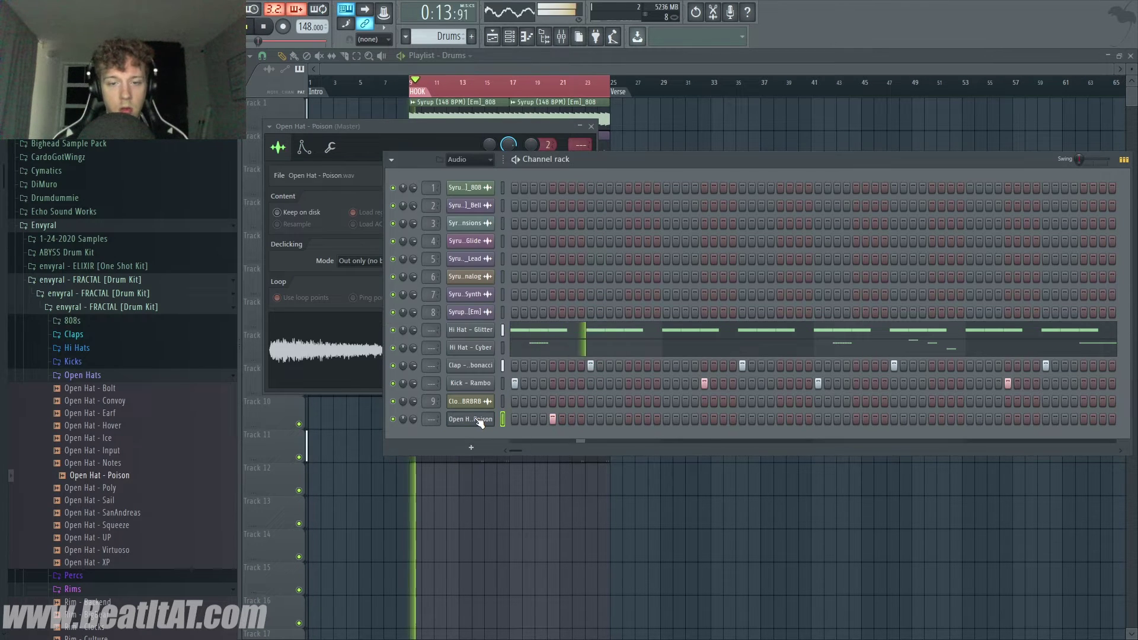
right_click(479, 420)
left_click(478, 420)
right_click(476, 419)
left_click(474, 420)
left_click(472, 423)
left_click(472, 422)
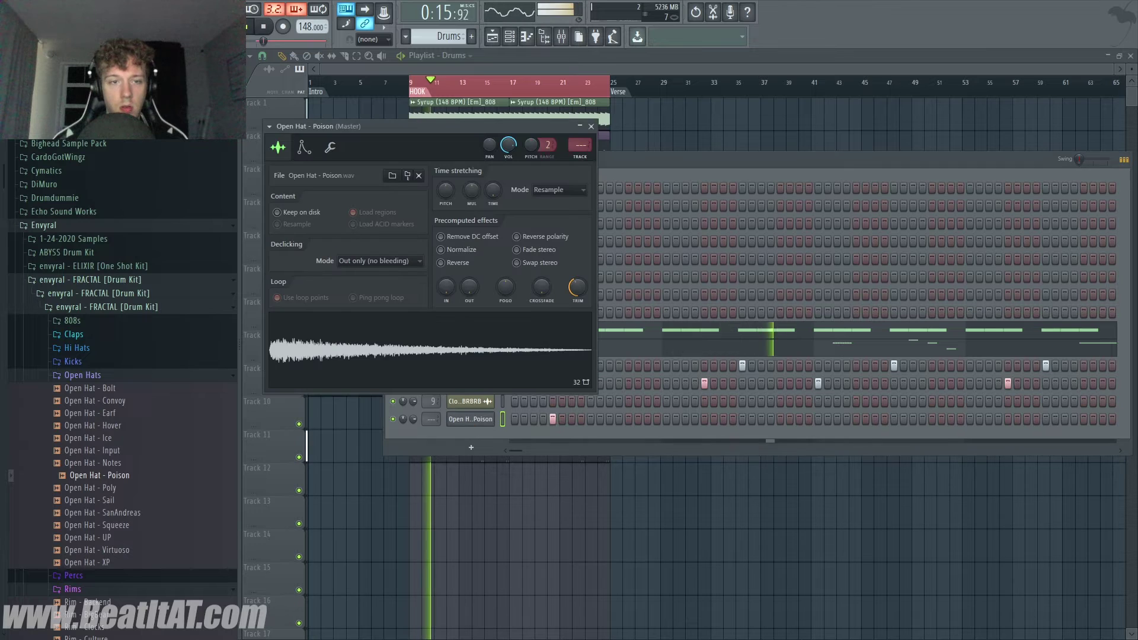
- Open the Open Hat - Poison notes in the piano roll and lengthen the C5 hit to about one and a half steps
right_click(474, 419)
left_click(599, 421)
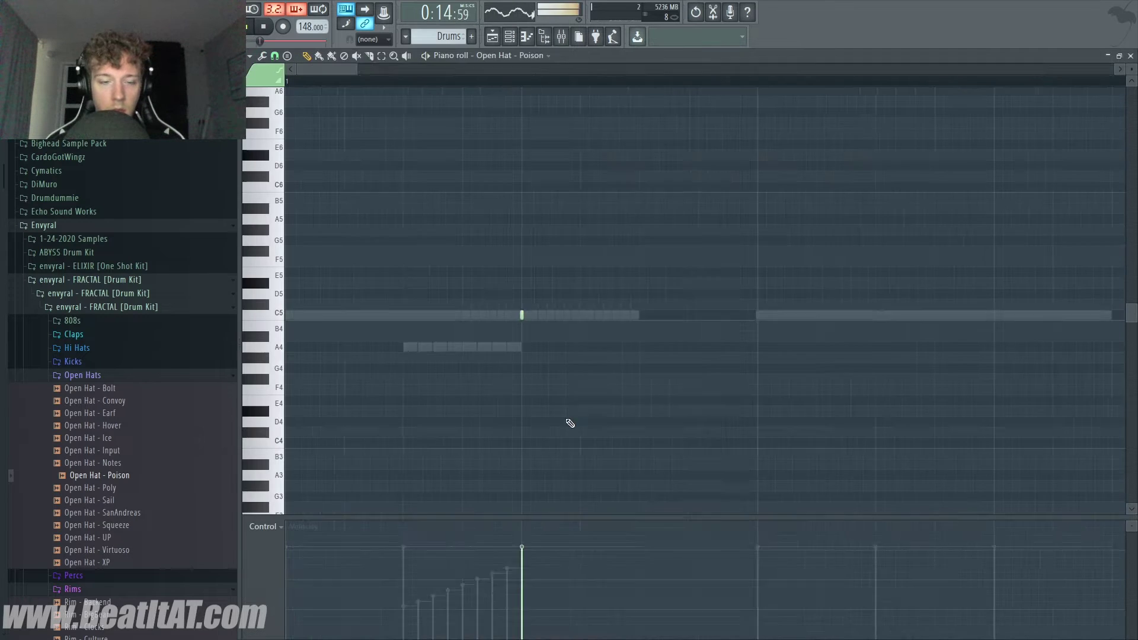
key("ctrl+a")
scroll(296, 338, "up", 6)
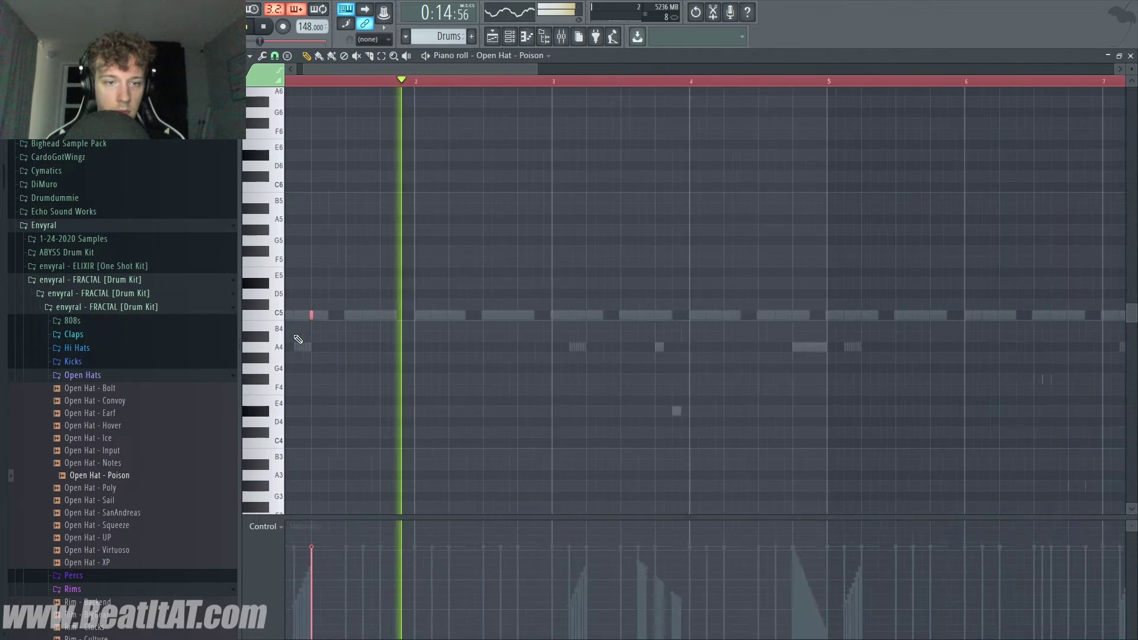
left_click_drag(342, 319, 386, 320)
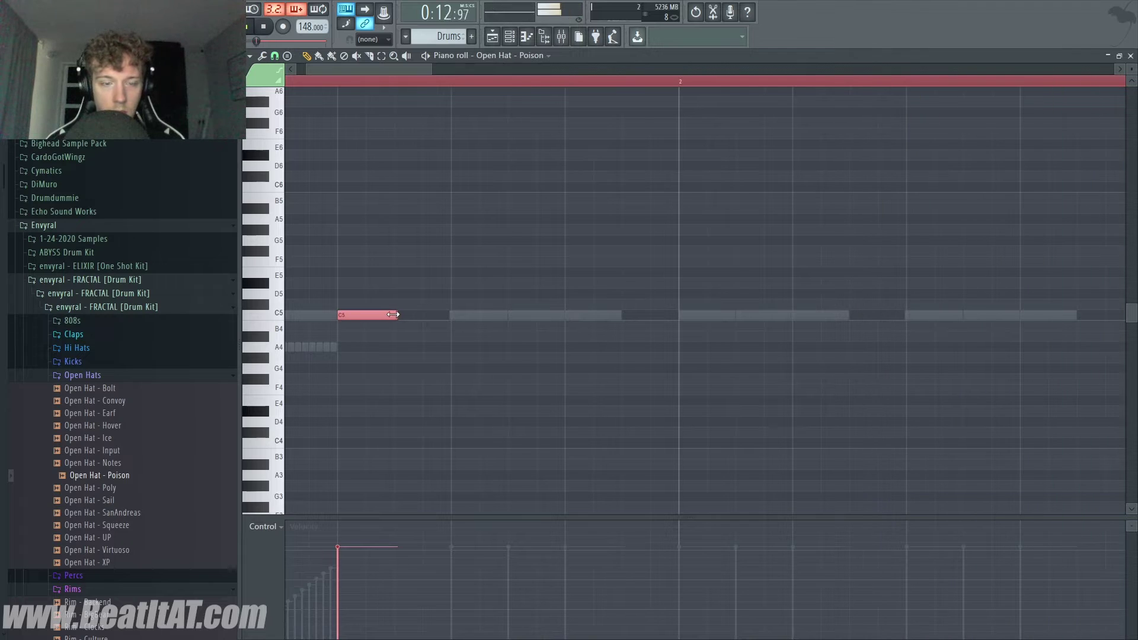
key("space")
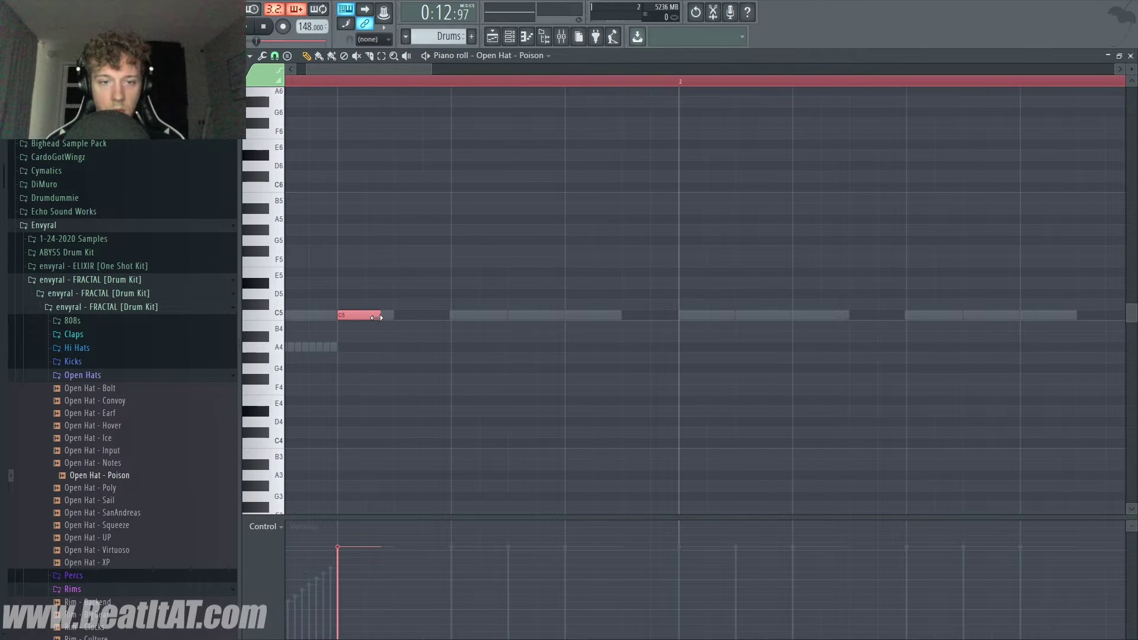
key("space")
- Repeat the open hat's C5 note in every bar through bar 8 and shorten the decay of its volume envelope
scroll(359, 388, "down", 4)
mouse_move(340, 315)
left_mouse_down()
mouse_move(557, 334)
mouse_move(526, 333)
left_mouse_up()
scroll(472, 317, "down", 3)
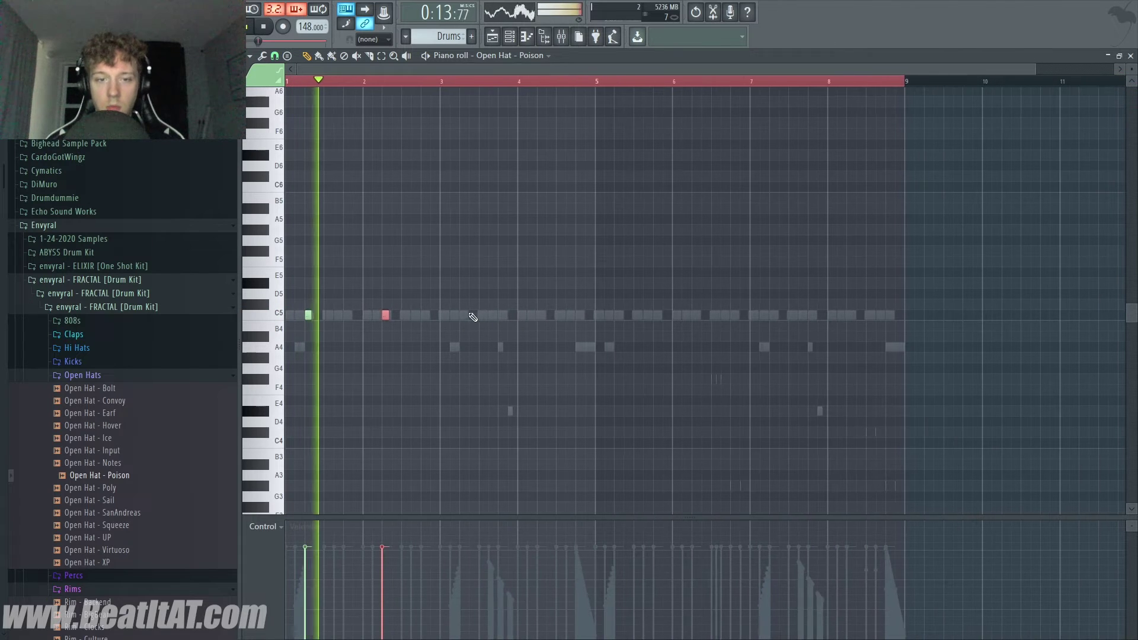
left_click(415, 315, "ctrl")
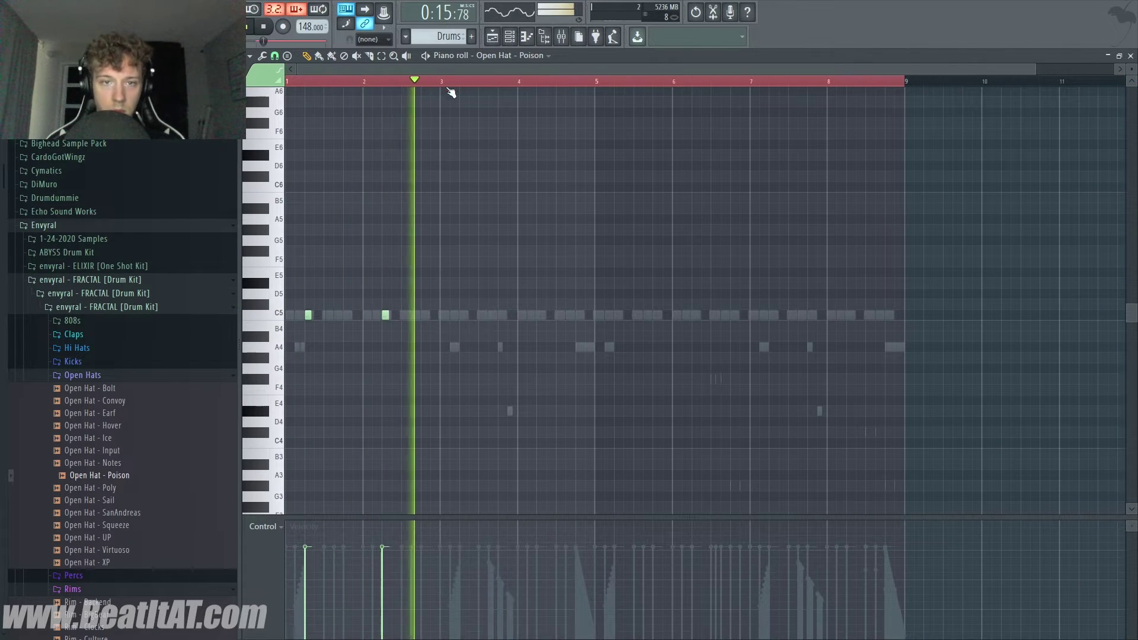
left_click_drag(449, 83, 287, 82)
key("ctrl+b")
key("ctrl+b")
key("ctrl+b")
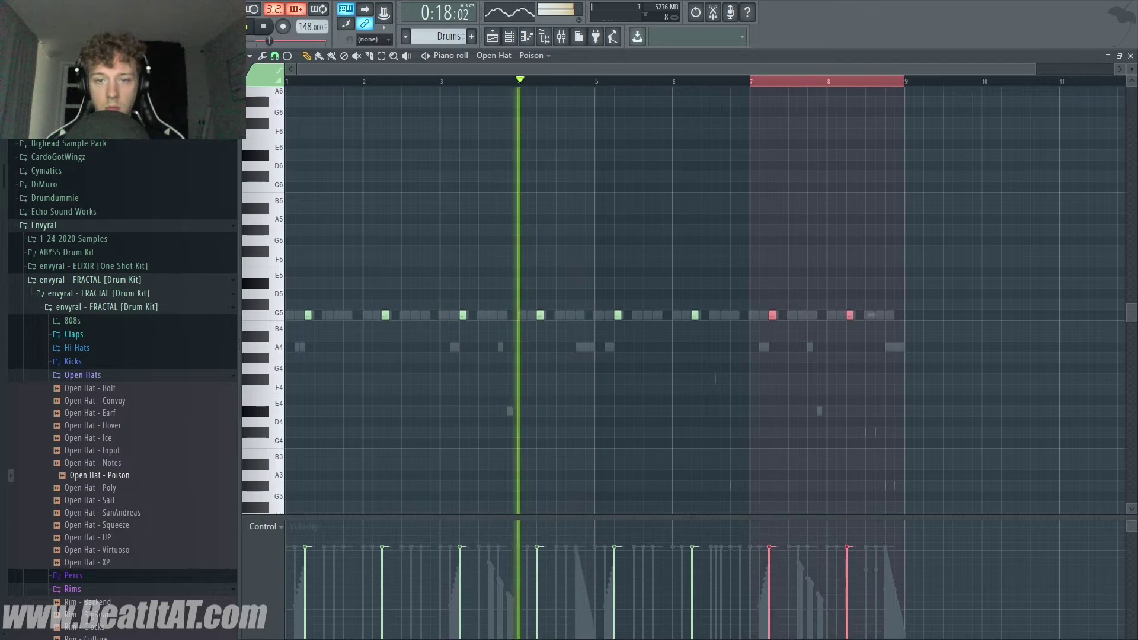
key("Escape")
left_click_drag(349, 267, 350, 274)
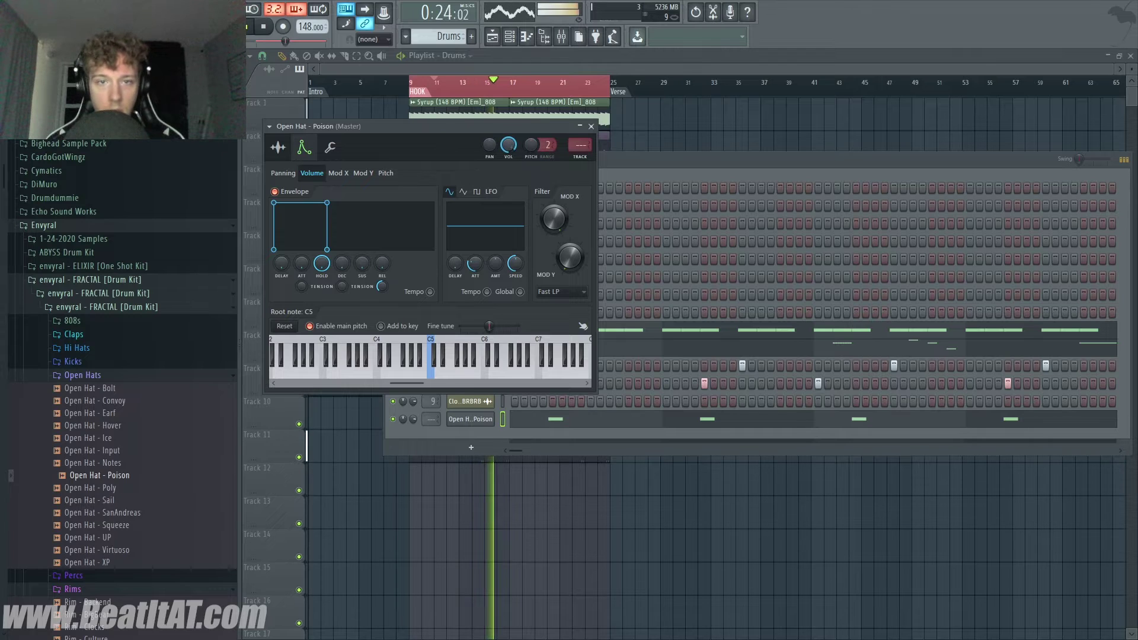
- Add a rising open hat fill on D#5, G#5 and A#5 near the end of bar 3 with ascending velocities
left_click(591, 420)
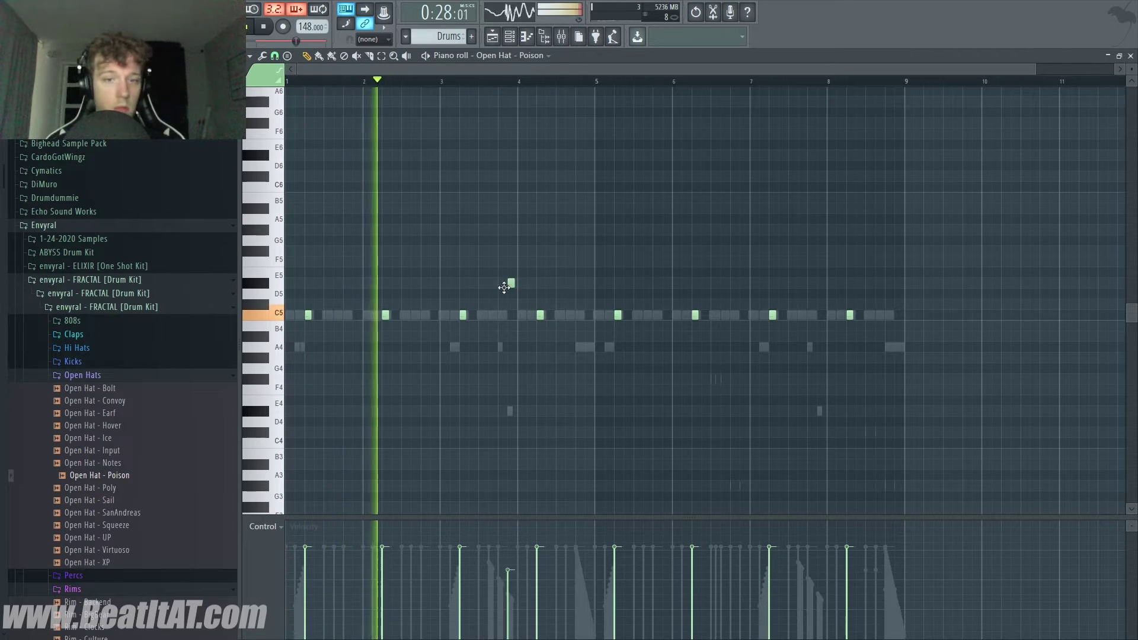
scroll(513, 280, "up", 4)
double_click(531, 283)
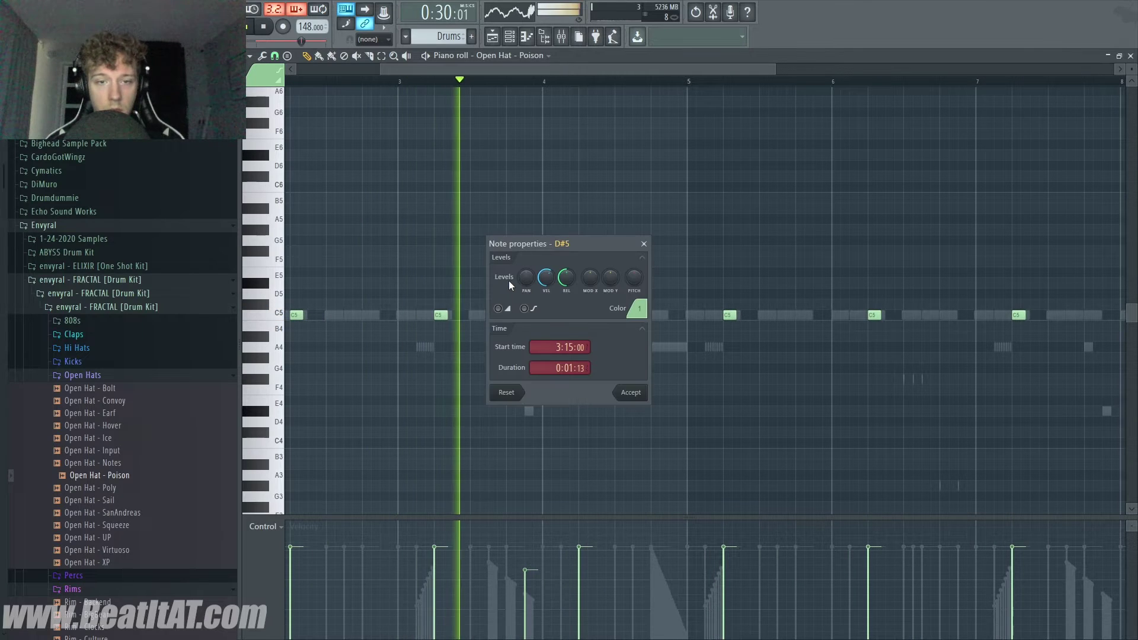
key("Escape")
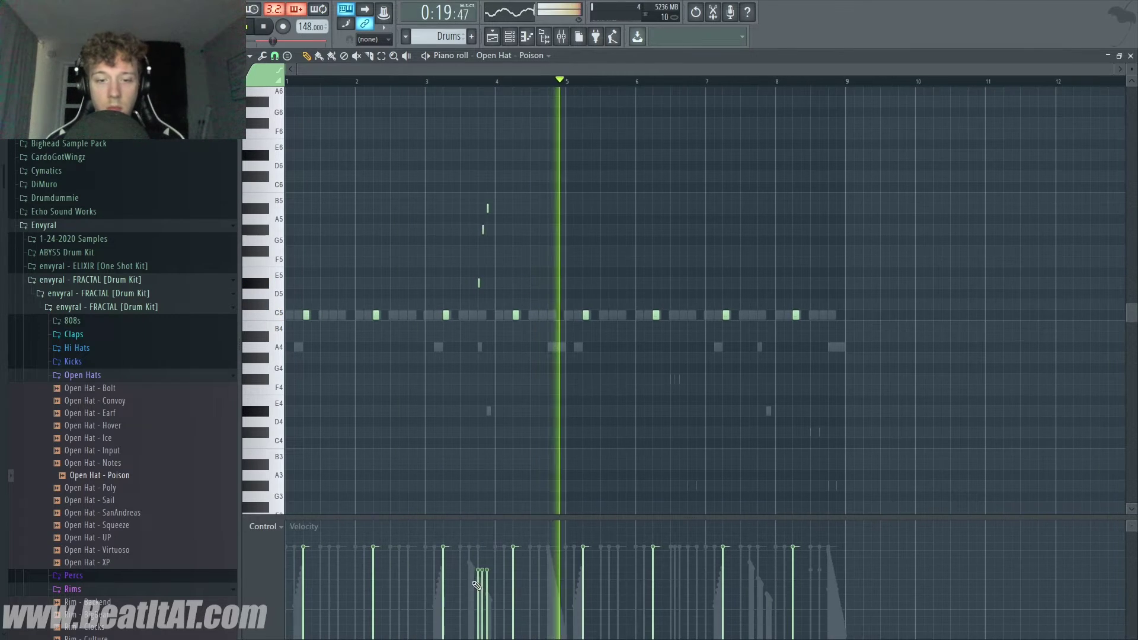
left_click_drag(474, 556, 509, 492)
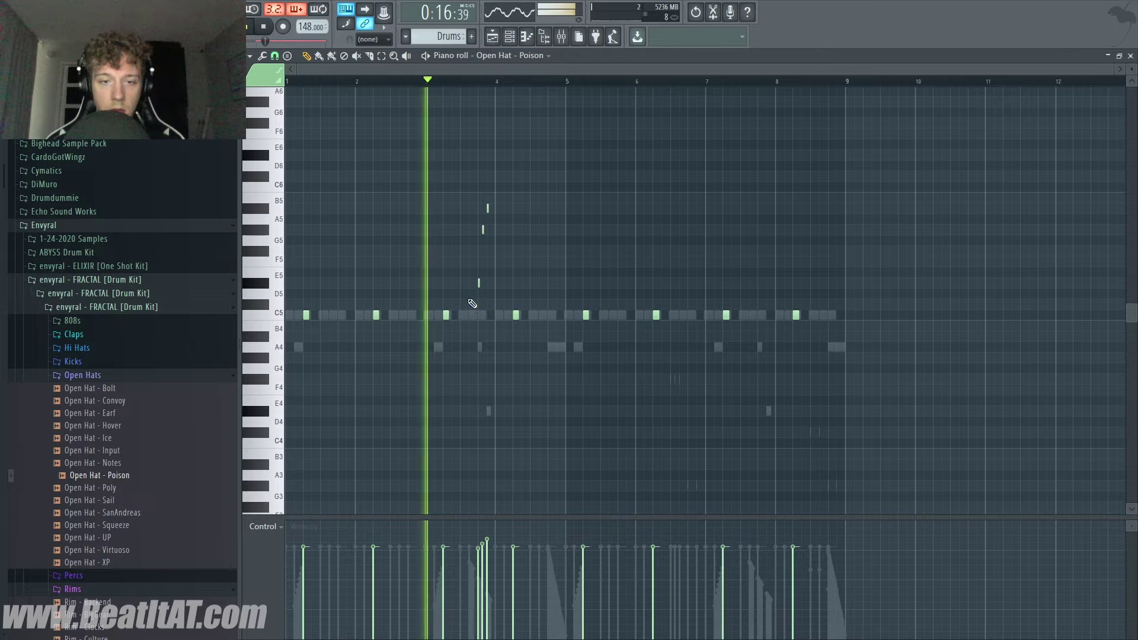
scroll(472, 284, "up", 4)
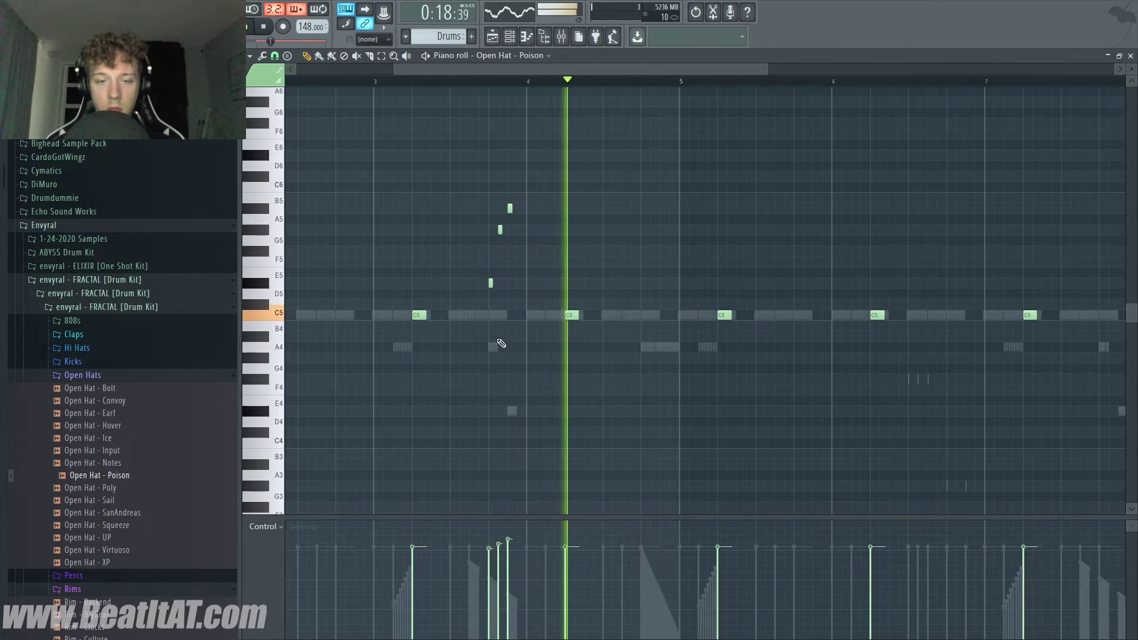
scroll(502, 303, "down", 4)
scroll(596, 221, "up", 2)
scroll(597, 222, "down", 3)
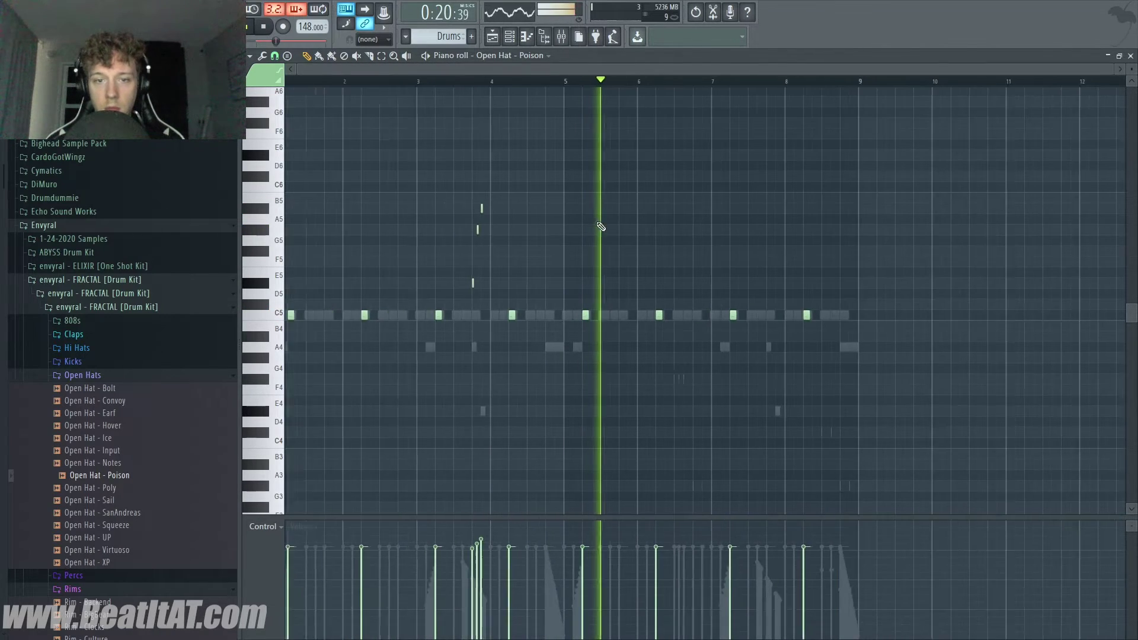
- Add a second open hat fill late in bar 7 with two A#5 and two E5 notes, and raise their velocities
scroll(741, 225, "up", 2)
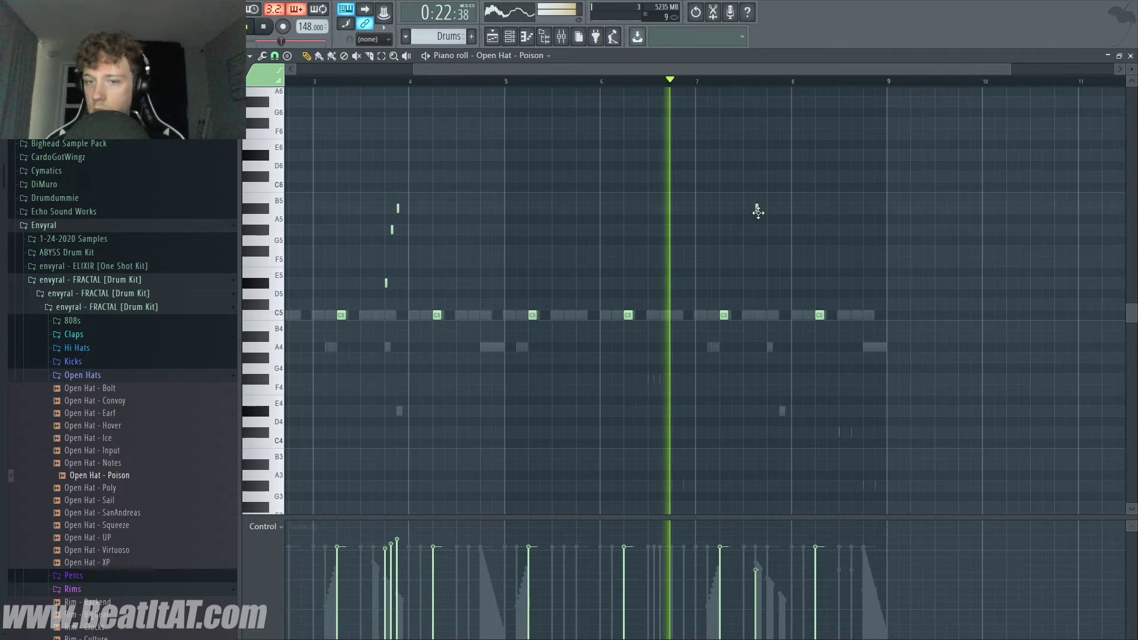
scroll(770, 218, "up", 3)
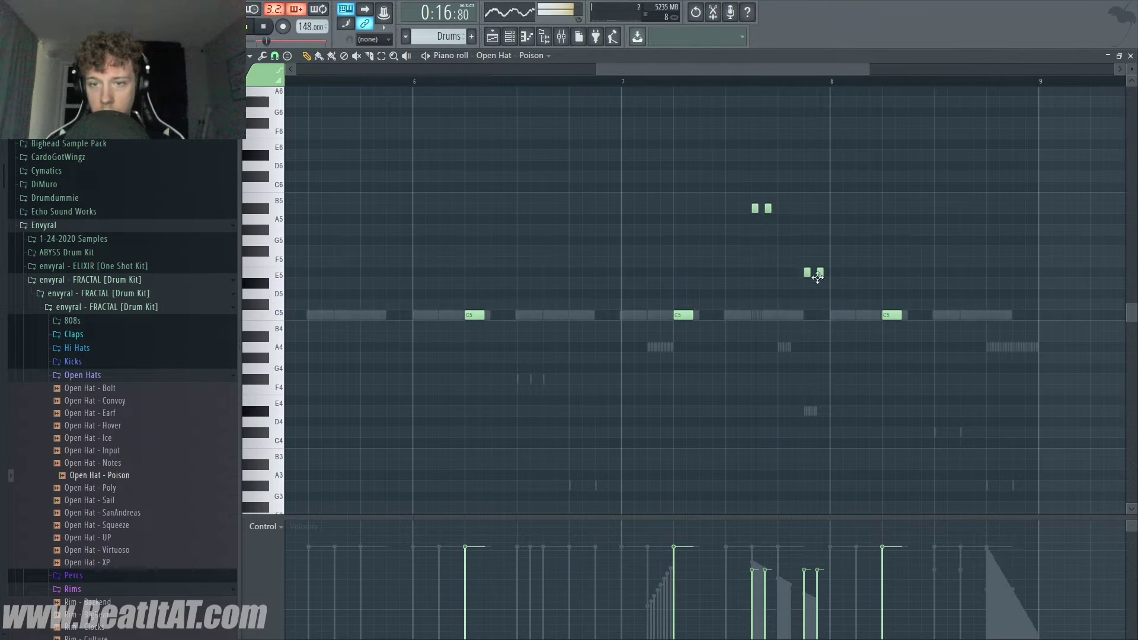
scroll(817, 276, "down", 3)
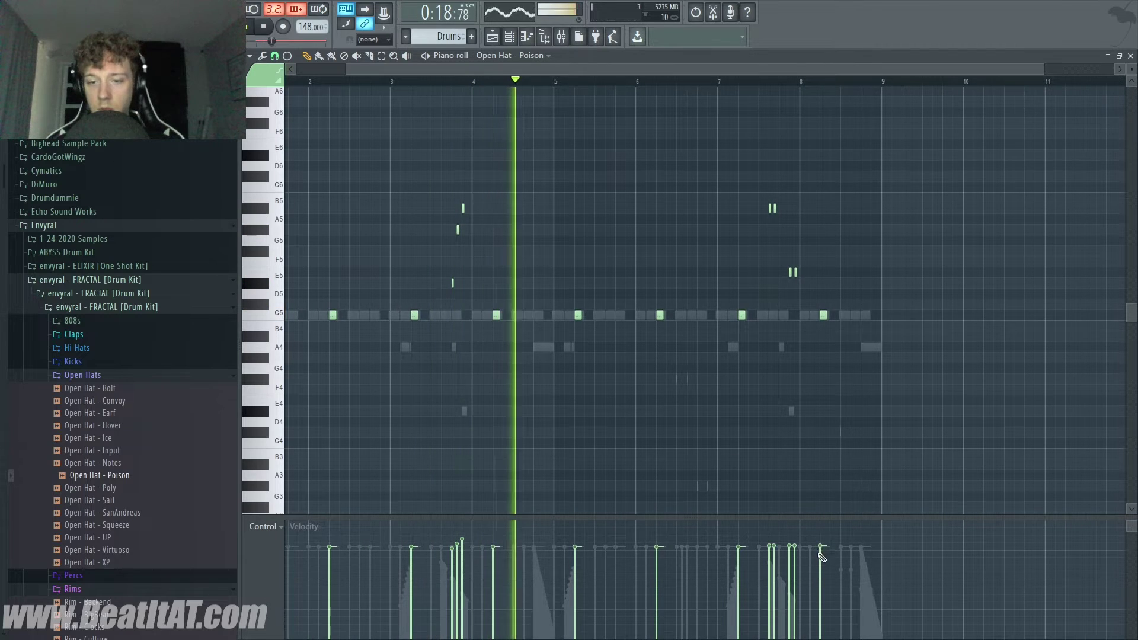
- Route Open Hat - Poison to mixer track 10 with a slightly lowered fader, and the hi-hats, clap and kick to tracks 11 to 14
key("F7")
left_click(583, 159)
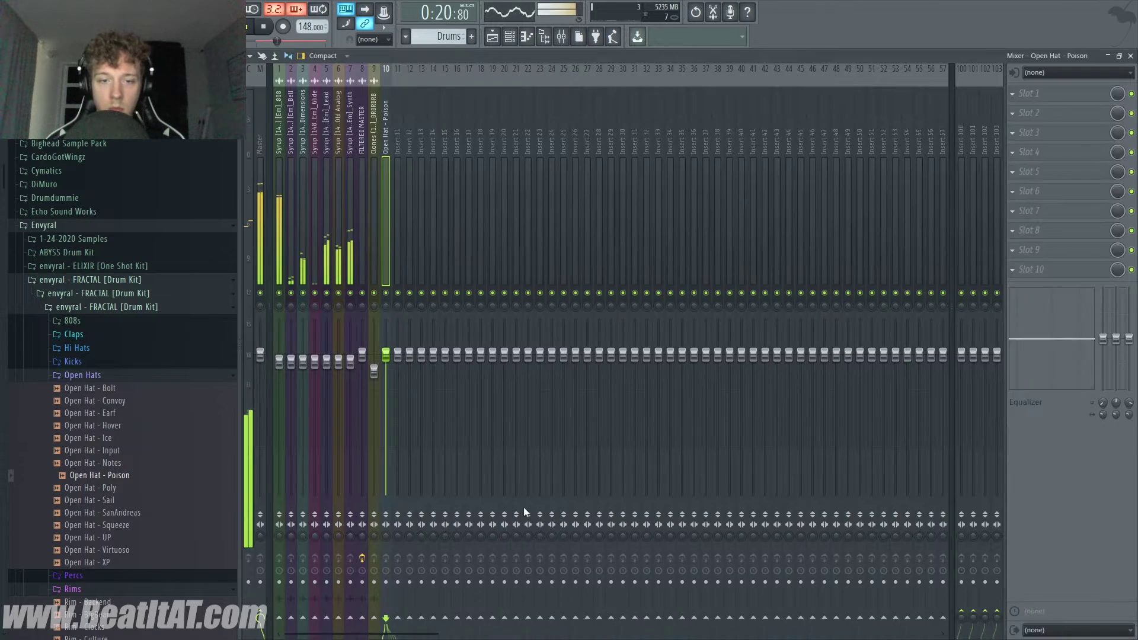
left_click_drag(394, 356, 394, 362)
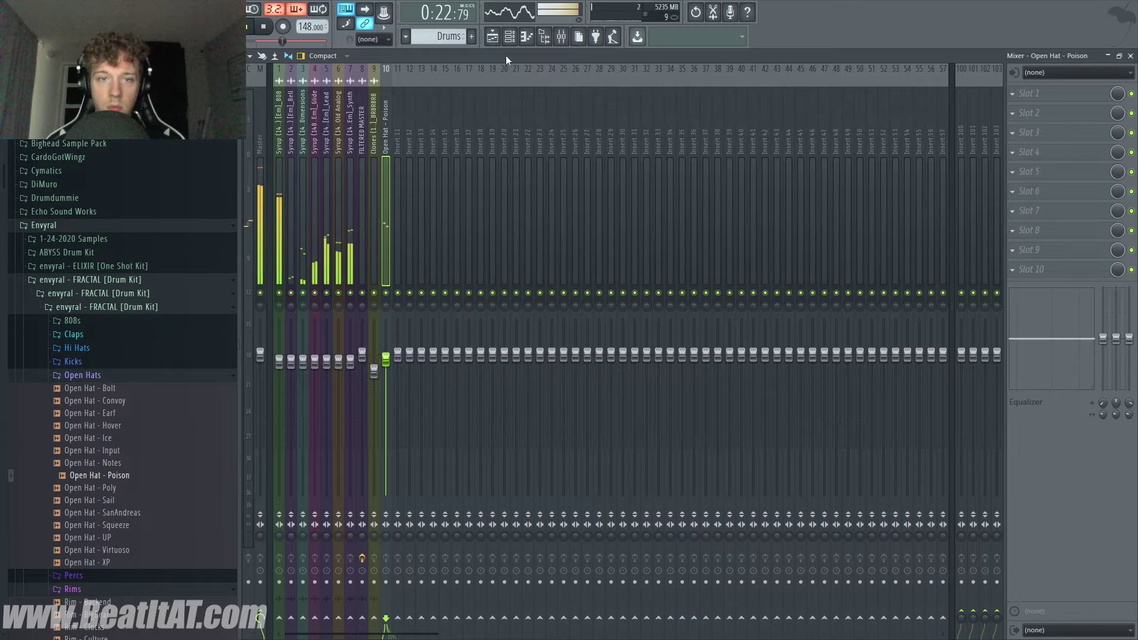
key("F6")
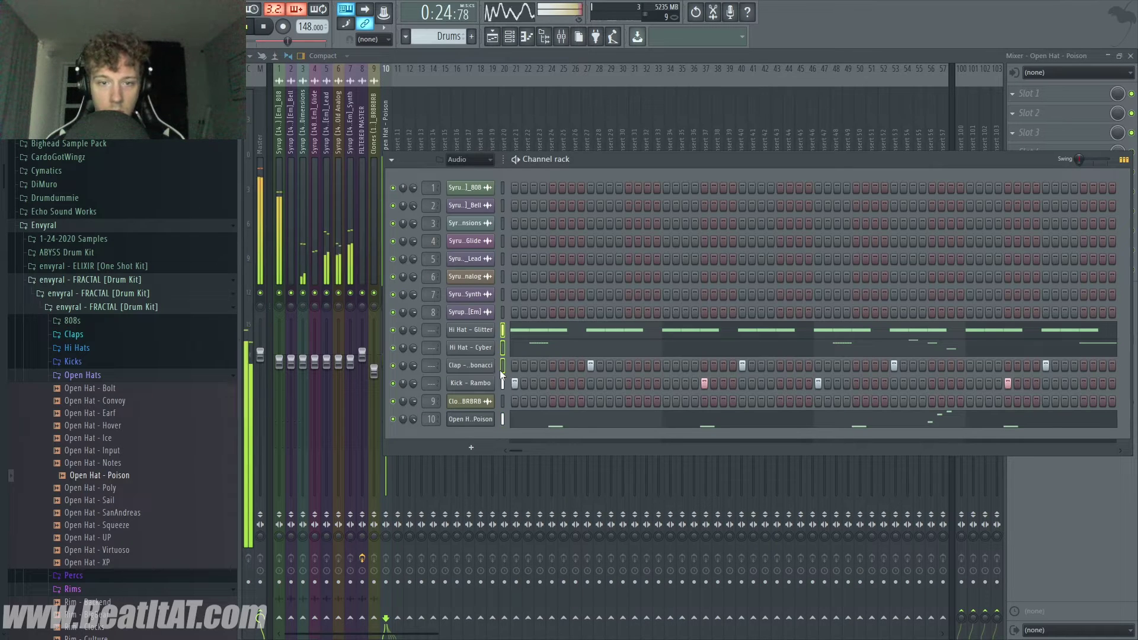
key("ctrl+l")
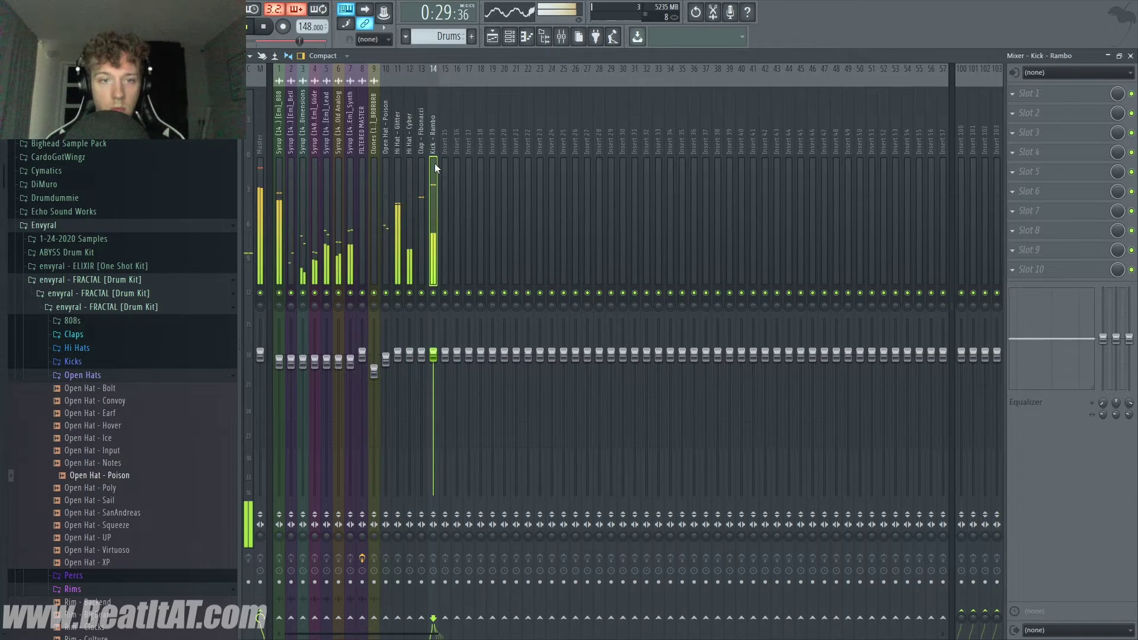
- Lower the Kick - Rambo and Hi Hat - Glitter faders, and raise the clap's fader and high EQ band slightly
left_click_drag(433, 356, 433, 365)
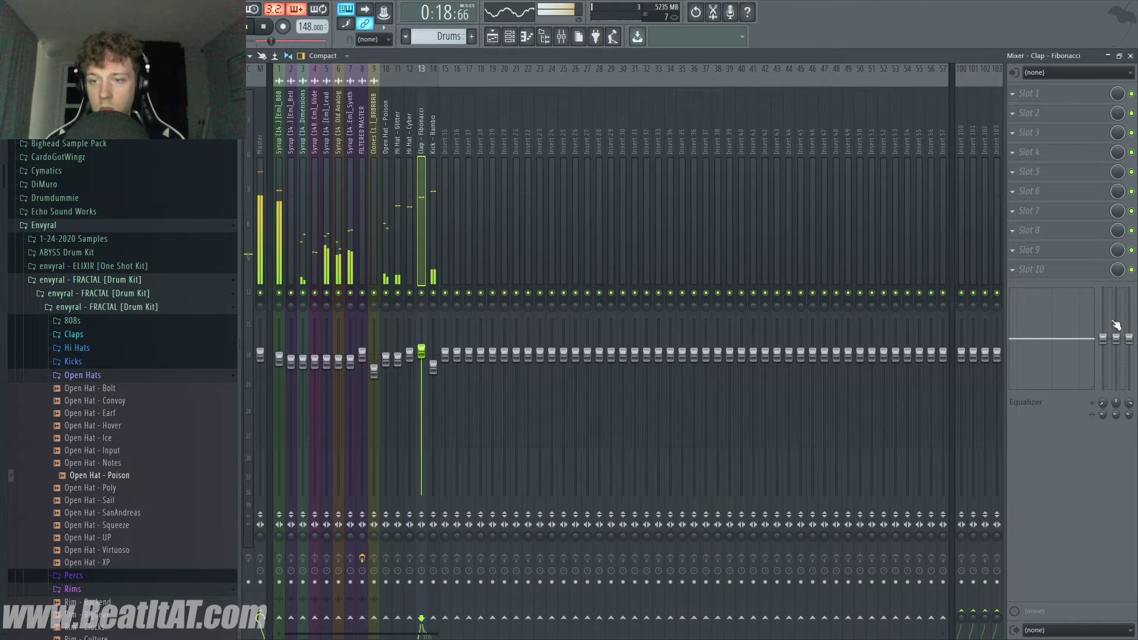
left_click_drag(1129, 339, 1129, 337)
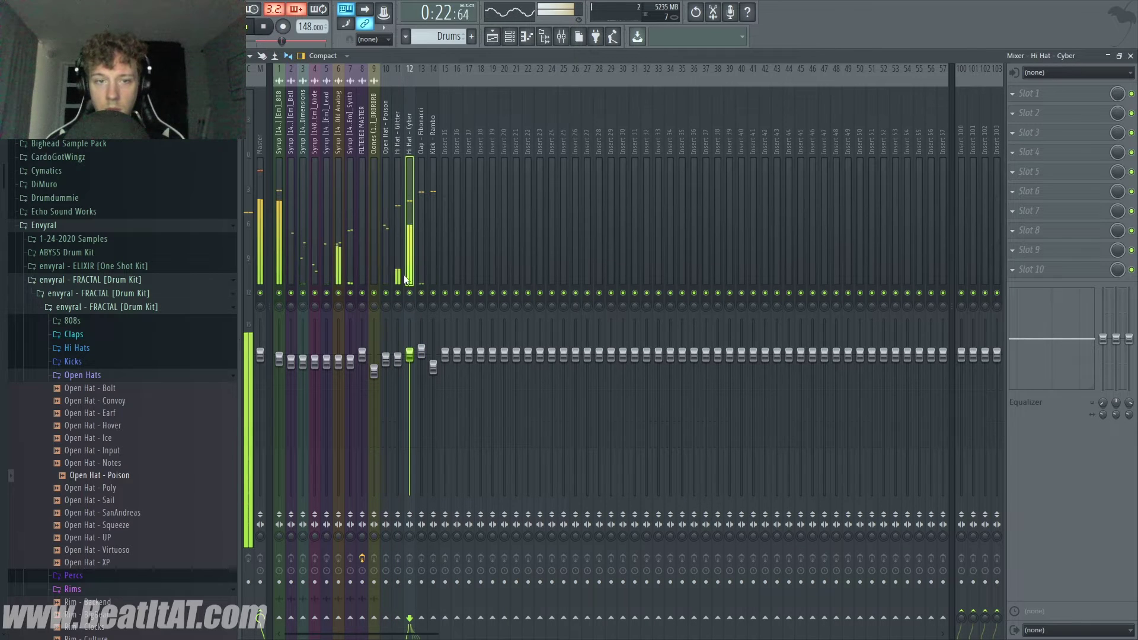
left_click(414, 355)
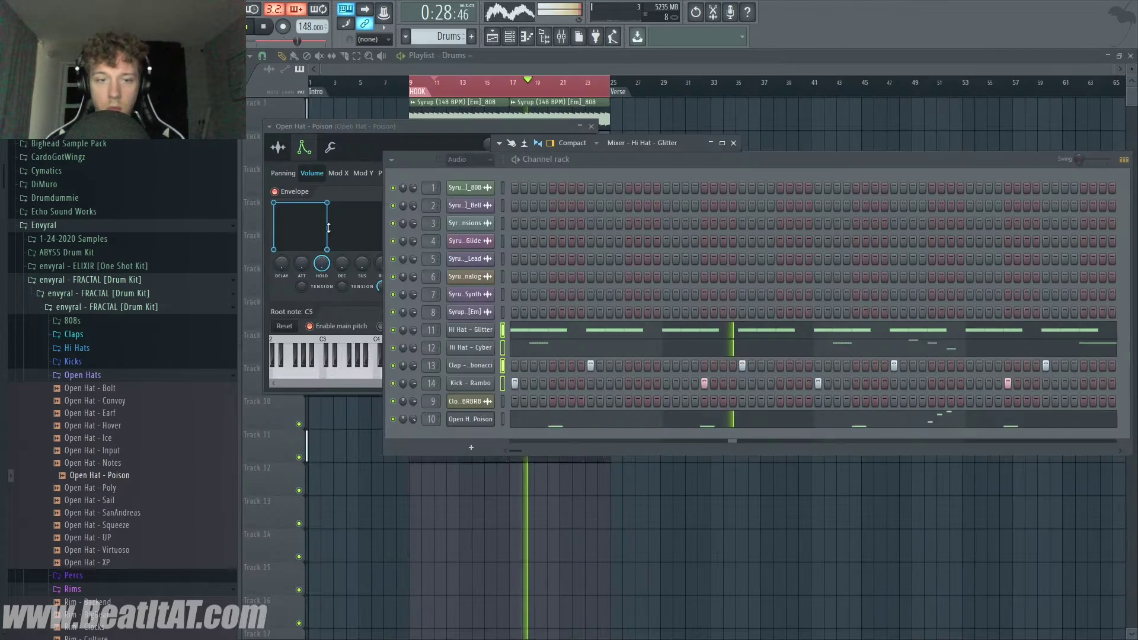
- Stop playback, load Rim - Matches from the FRACTAL kit as a new channel and route it to mixer track 15
key("space")
left_click(112, 374)
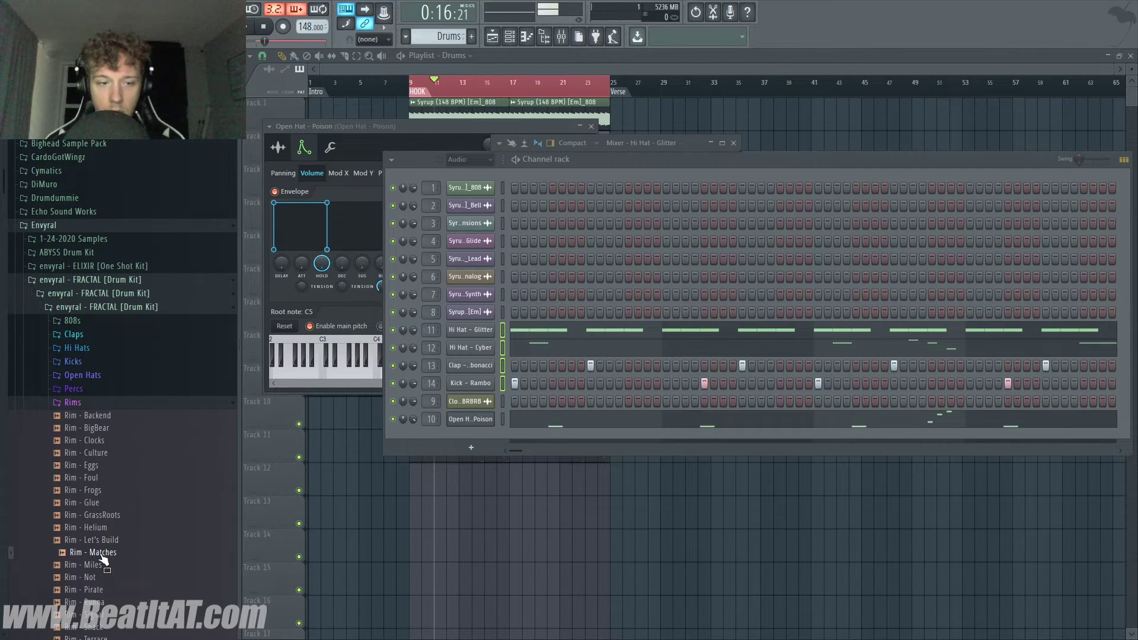
left_click_drag(447, 481, 317, 473)
left_click(305, 460)
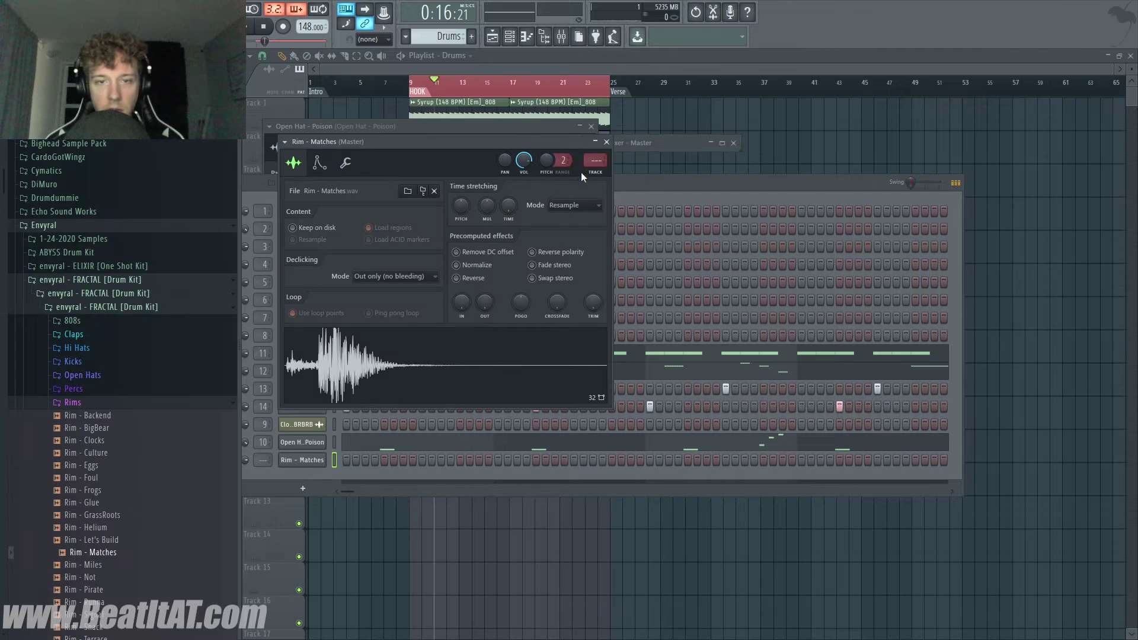
left_click(851, 186)
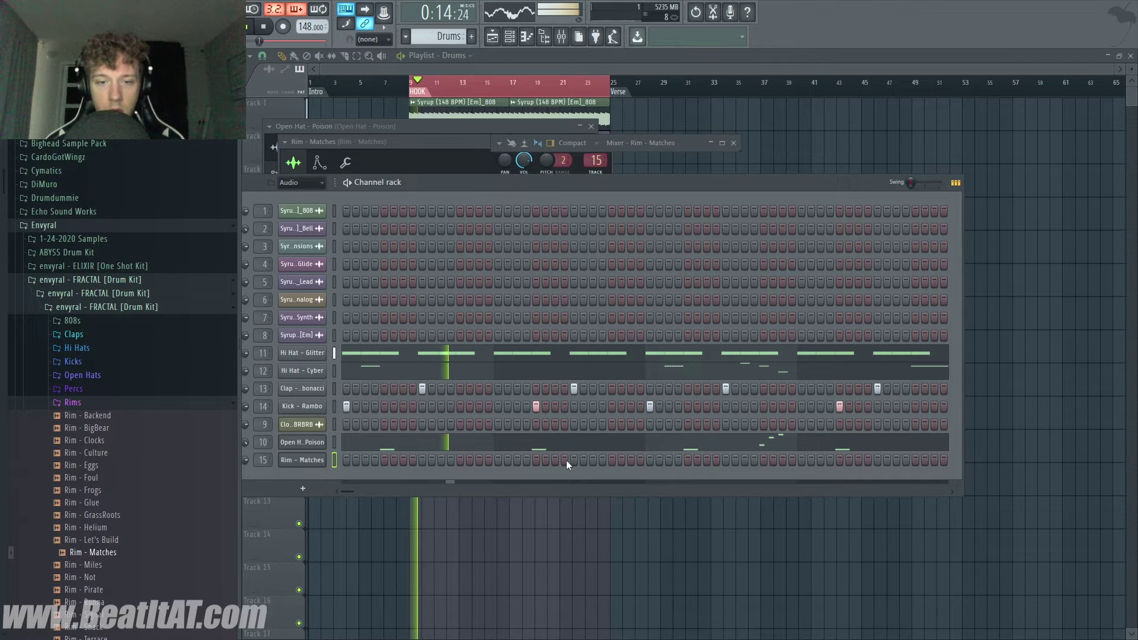
- Place Rim - Matches hits on steps 29 and 31 of the Drums pattern and return to the playlist
left_click(611, 460)
left_click(630, 460)
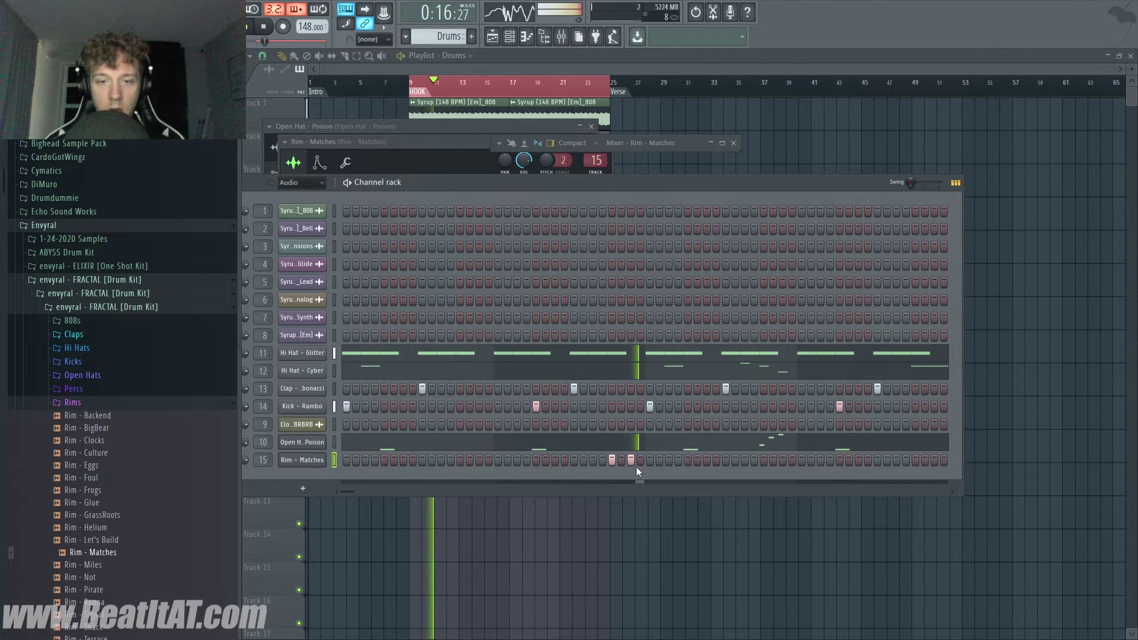
right_click(326, 462)
left_click(635, 154)
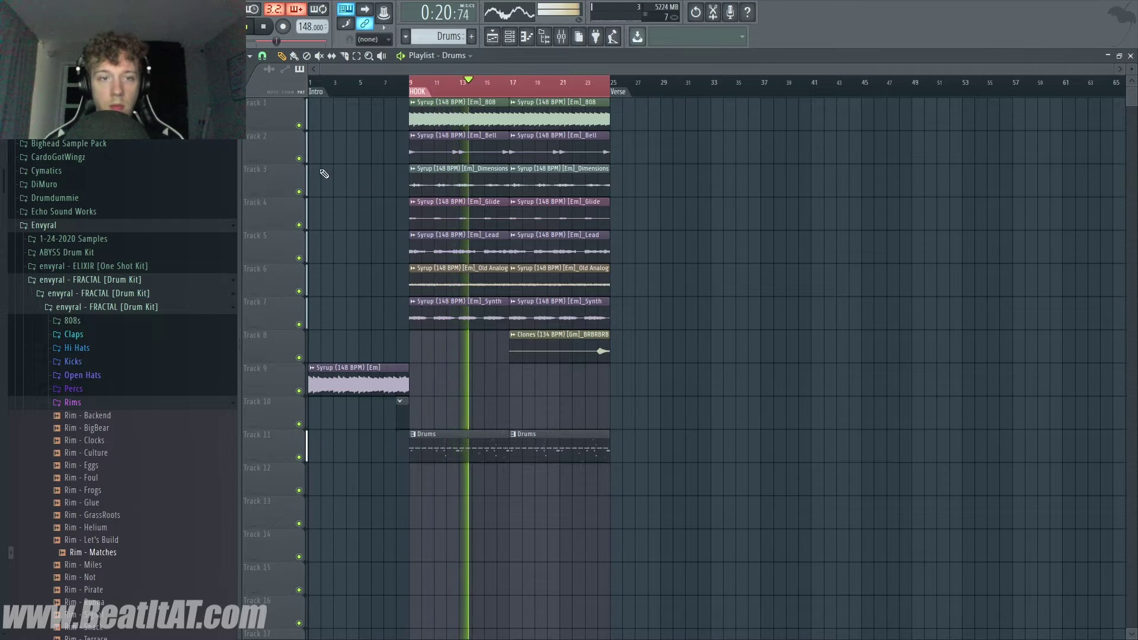
- Duplicate the hook's two 808 clips into the verse from bar 25 and mark bar 41 as HOOK 2
key("space")
left_click_drag(463, 115, 526, 113)
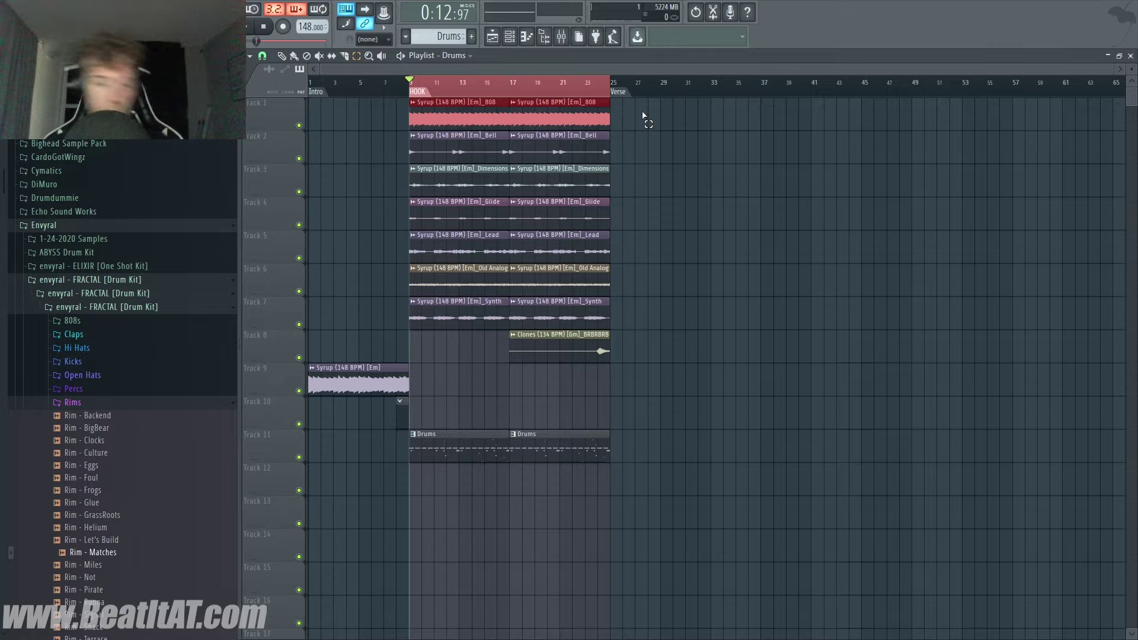
key("ctrl+b")
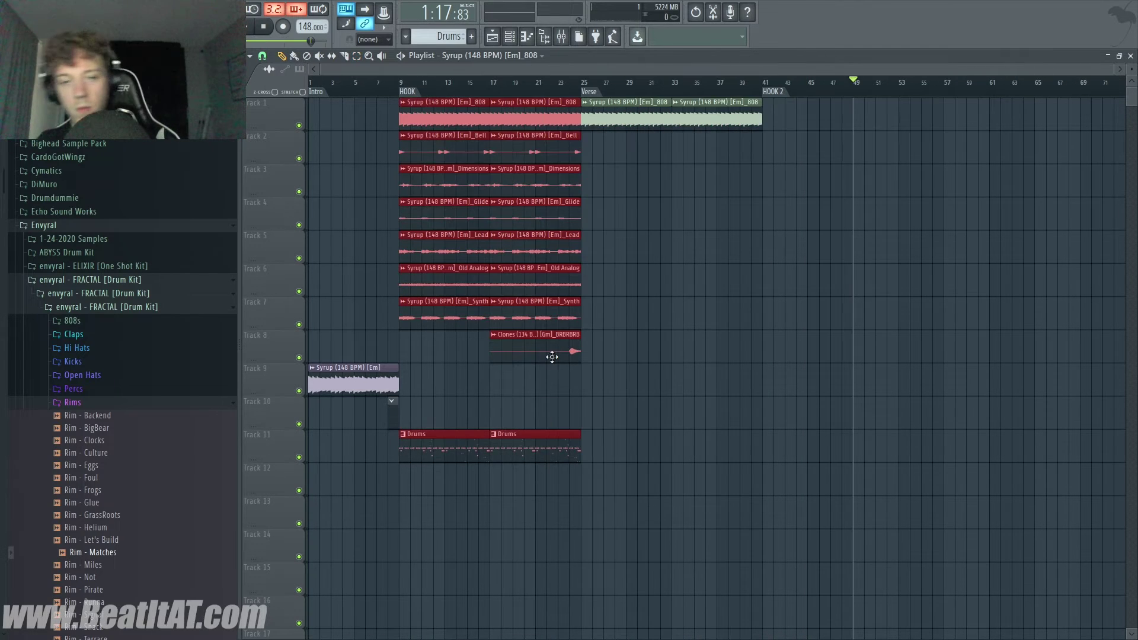
- Copy all hook clips to HOOK 2 at bar 41 and place a copy of the BRBRBRB clip at bar 33
left_click_drag(562, 355, 924, 354)
left_click(858, 351)
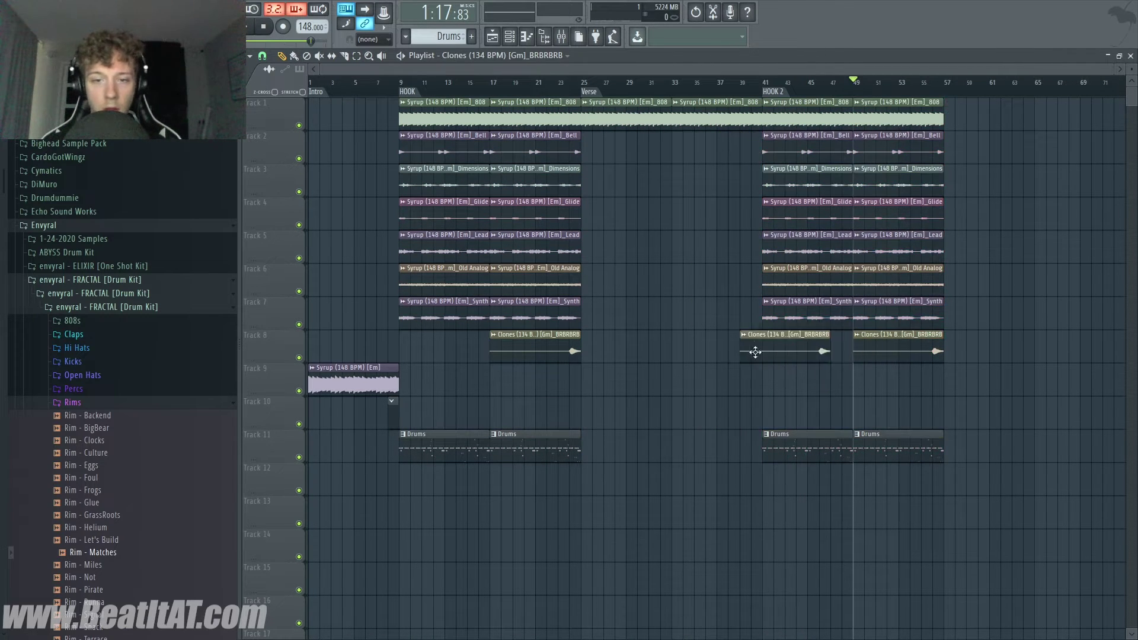
left_click_drag(755, 352, 691, 354)
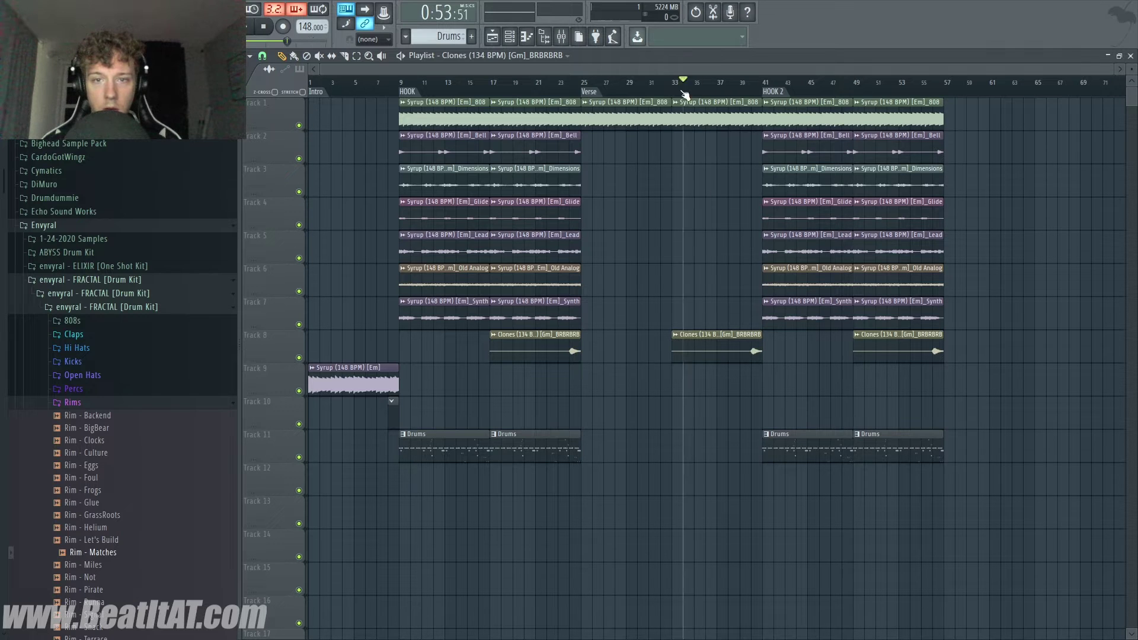
- Play from the verse and copy the Bell clip across it from bar 25, leaving gaps at bars 27 to 29 and 35 to 37
left_click(580, 82)
key("space")
left_click_drag(562, 140, 652, 137)
key("space")
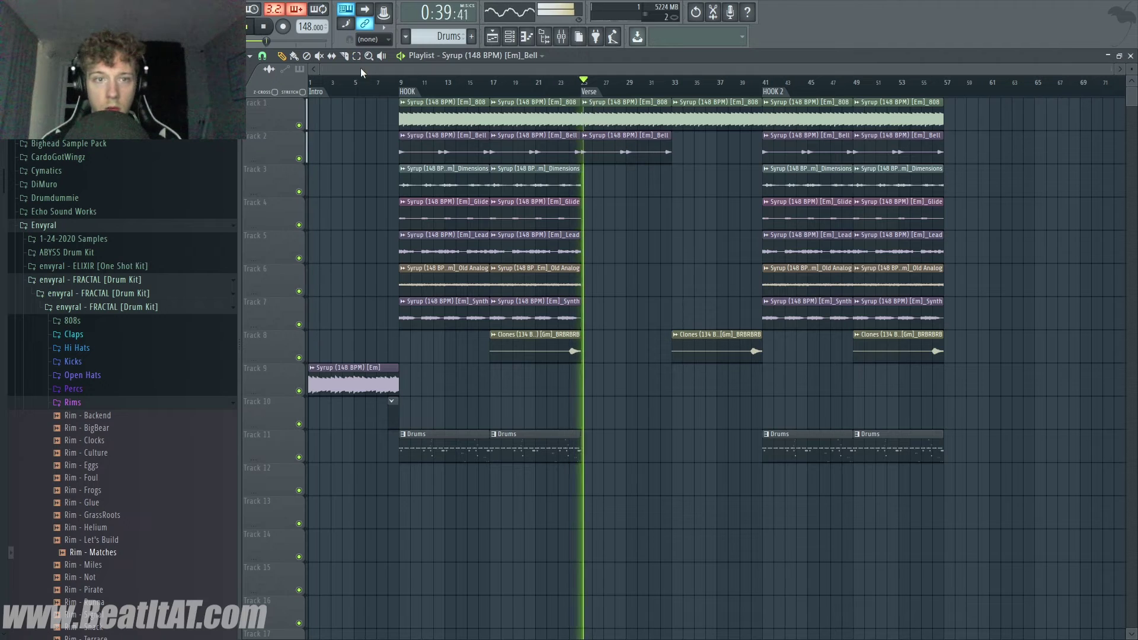
key("space")
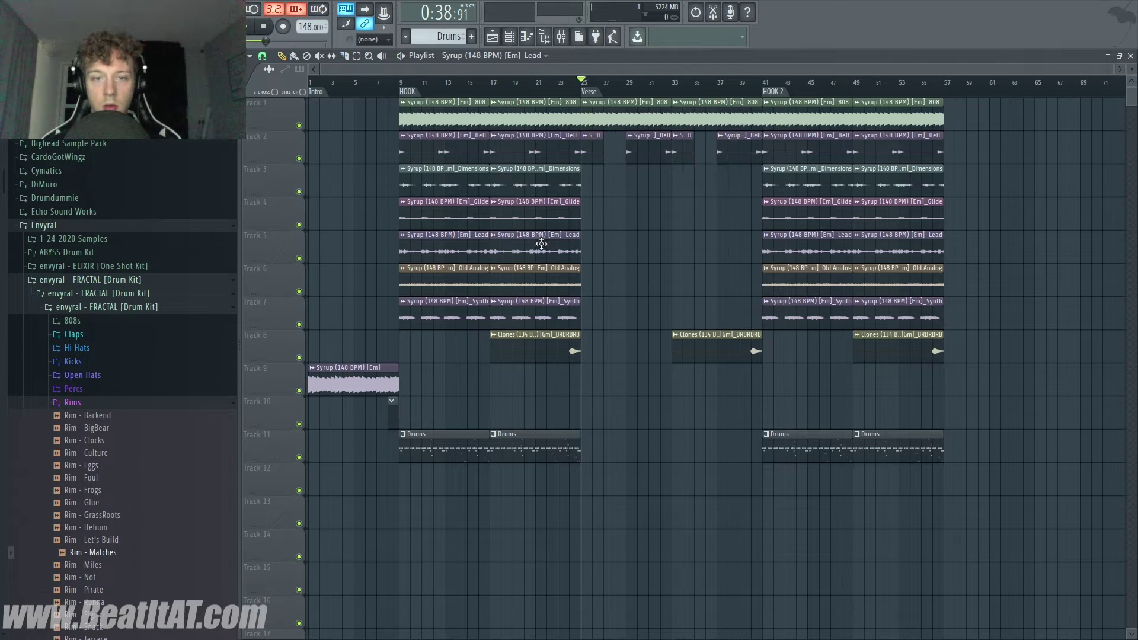
- Try the Lead clip at the start of the verse during playback
left_click_drag(588, 243, 583, 244)
key("space")
right_click(630, 250)
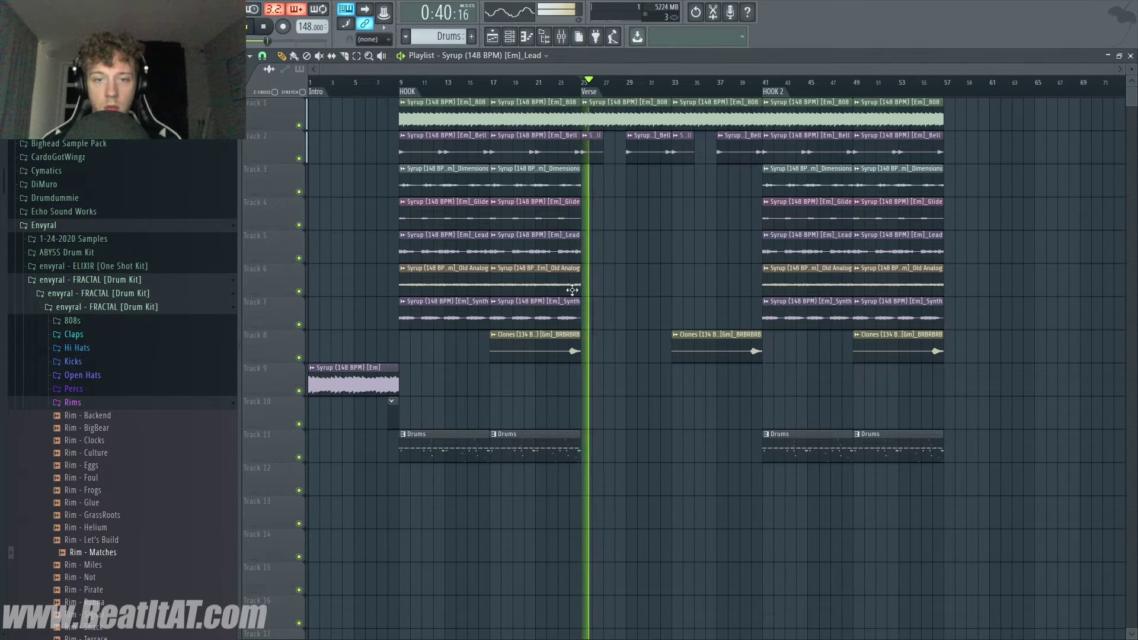
- Copy the Old Analog and Synth clips across the whole verse from bar 25 to bar 41
key("space")
left_click_drag(563, 283, 730, 270)
key("space")
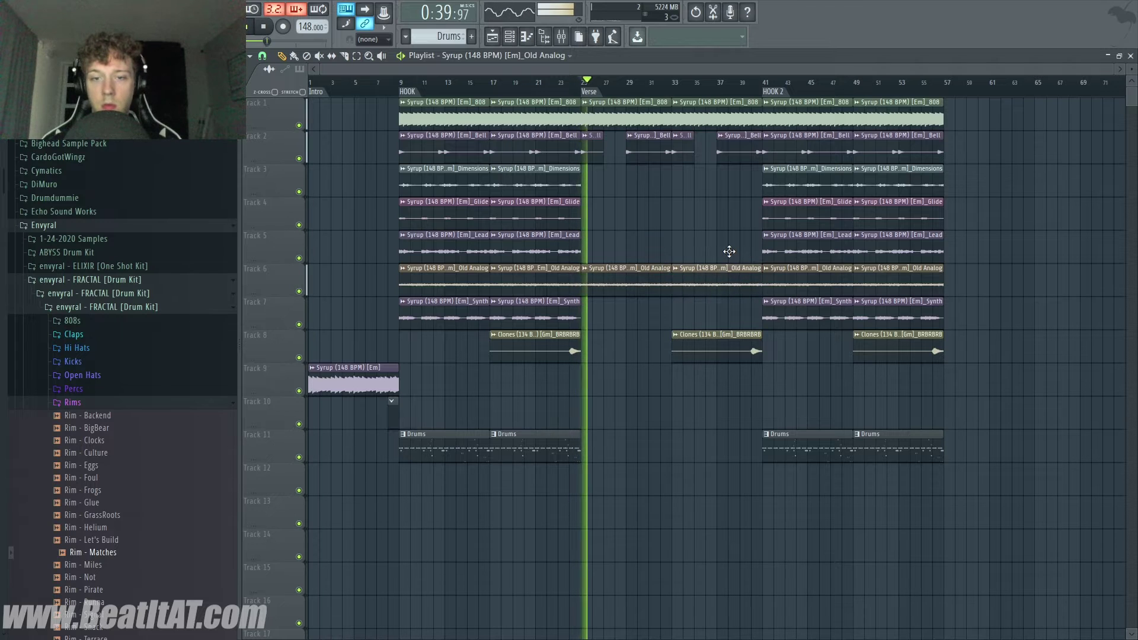
left_click_drag(566, 305, 719, 312)
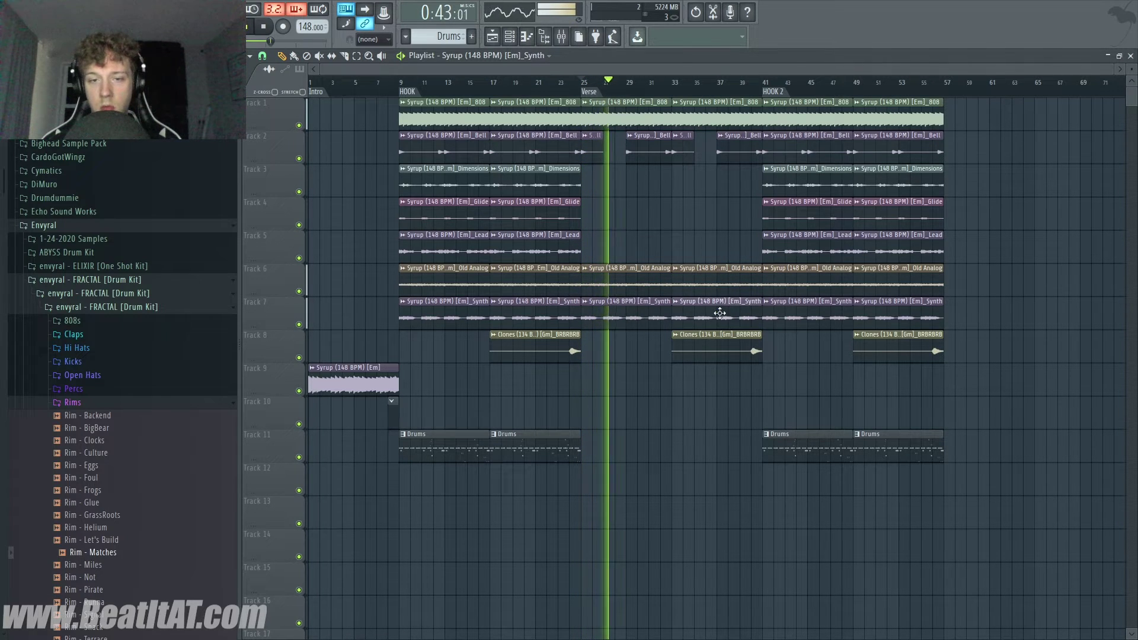
- Copy the Drums clip to track 12 at bar 25 and make the copy a unique pattern
left_click(563, 437)
left_click(585, 471)
key("space")
left_click(585, 471)
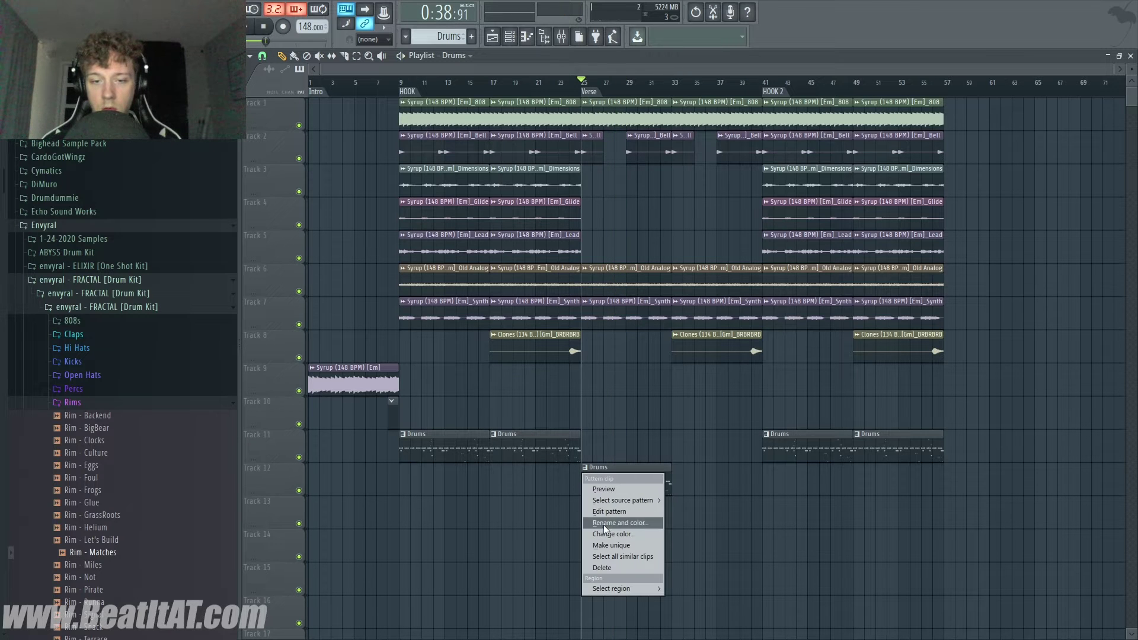
left_click(604, 533)
key("space")
- Go through the Drums #2 pattern's Open Hat - Poison notes and channel steps, and place a second Drums #2 clip at bar 33
double_click(609, 474)
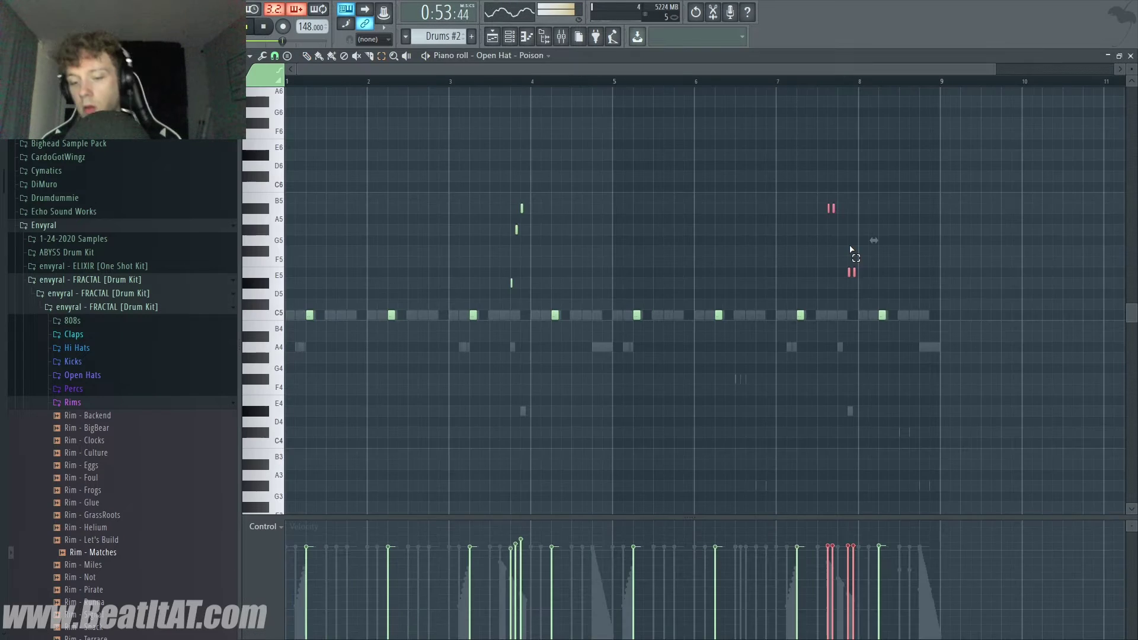
key("F7")
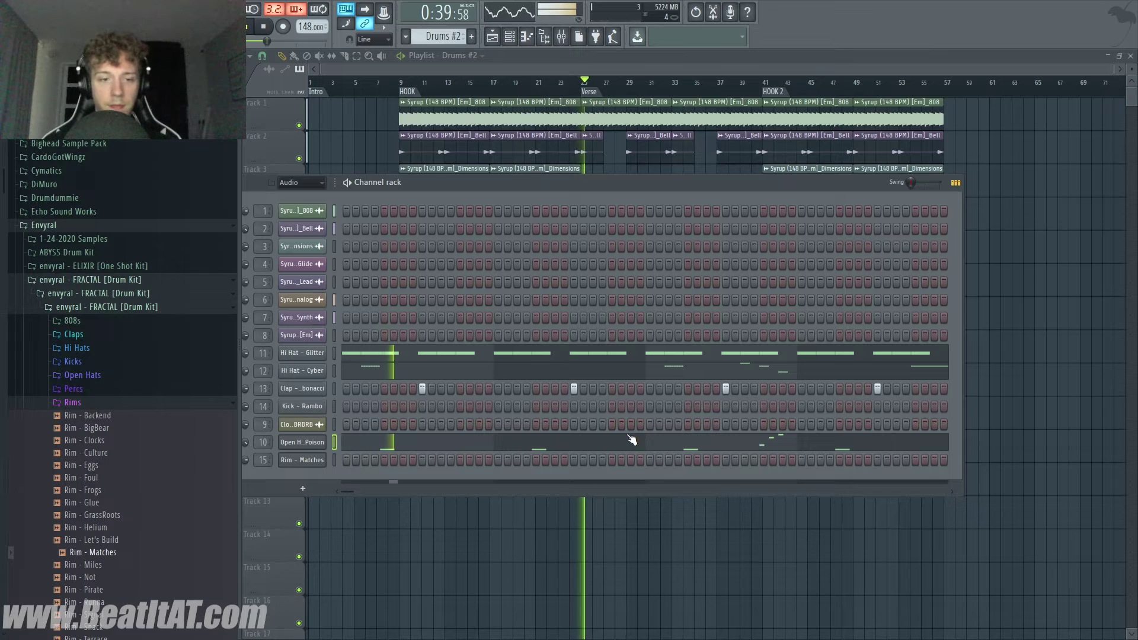
key("F6")
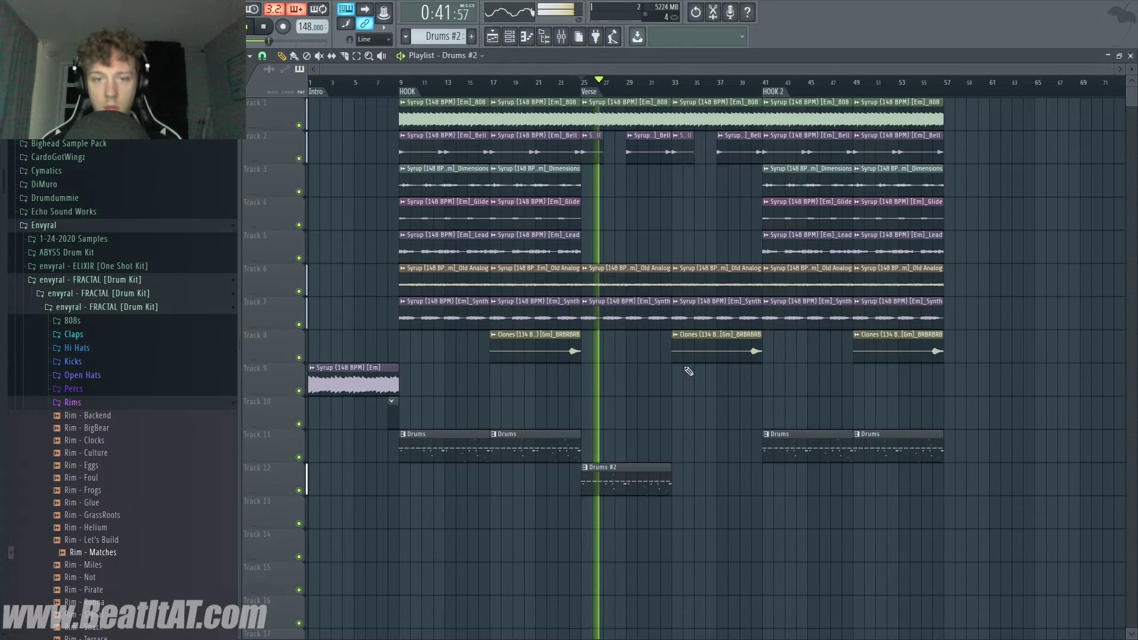
left_click(671, 470)
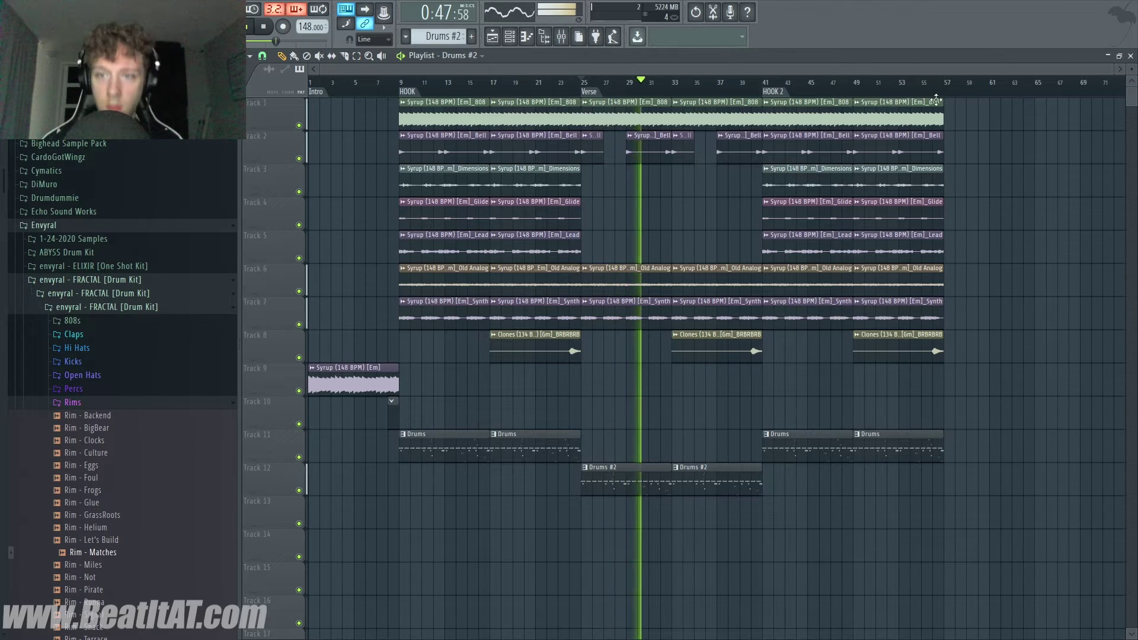
- Try a copy of the Glide clip at bar 33 of the verse
left_click(539, 219)
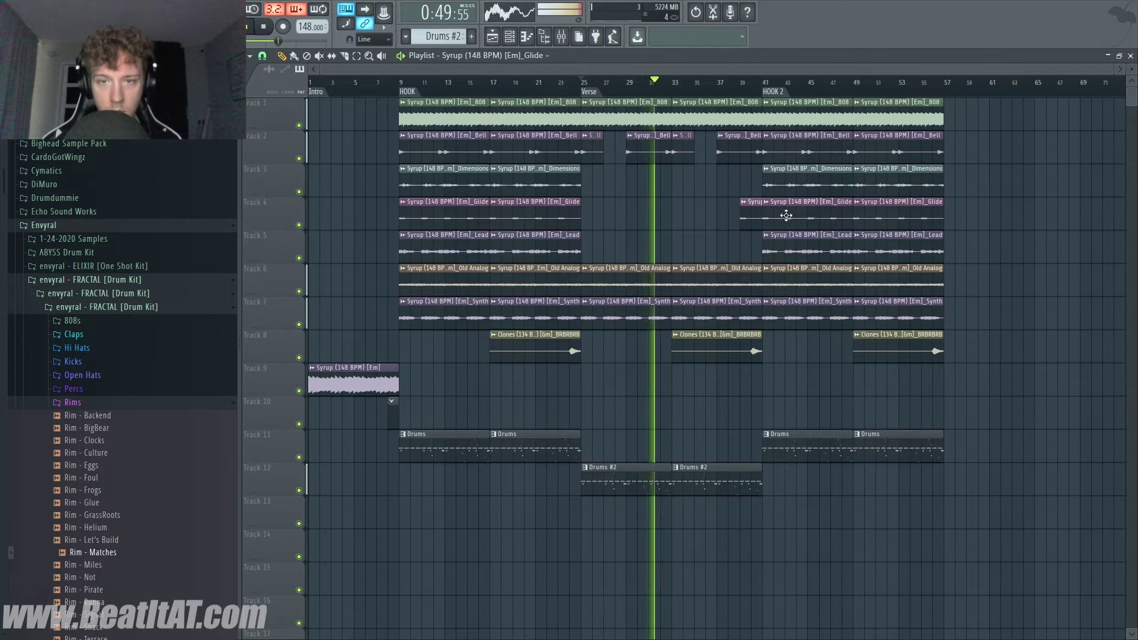
left_click(682, 217)
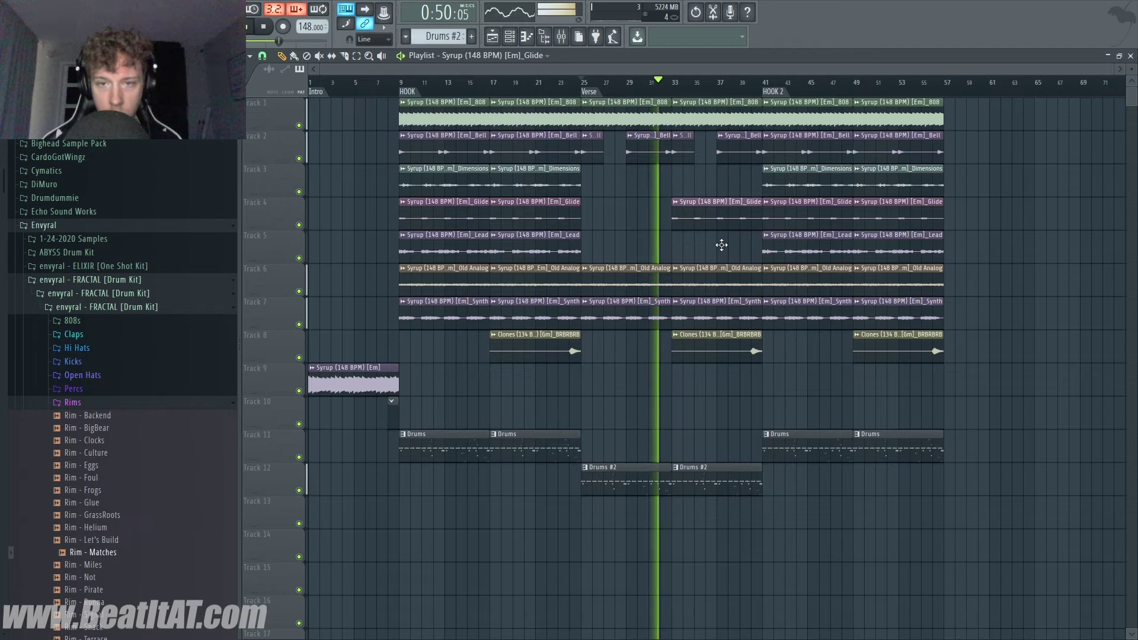
right_click(698, 223)
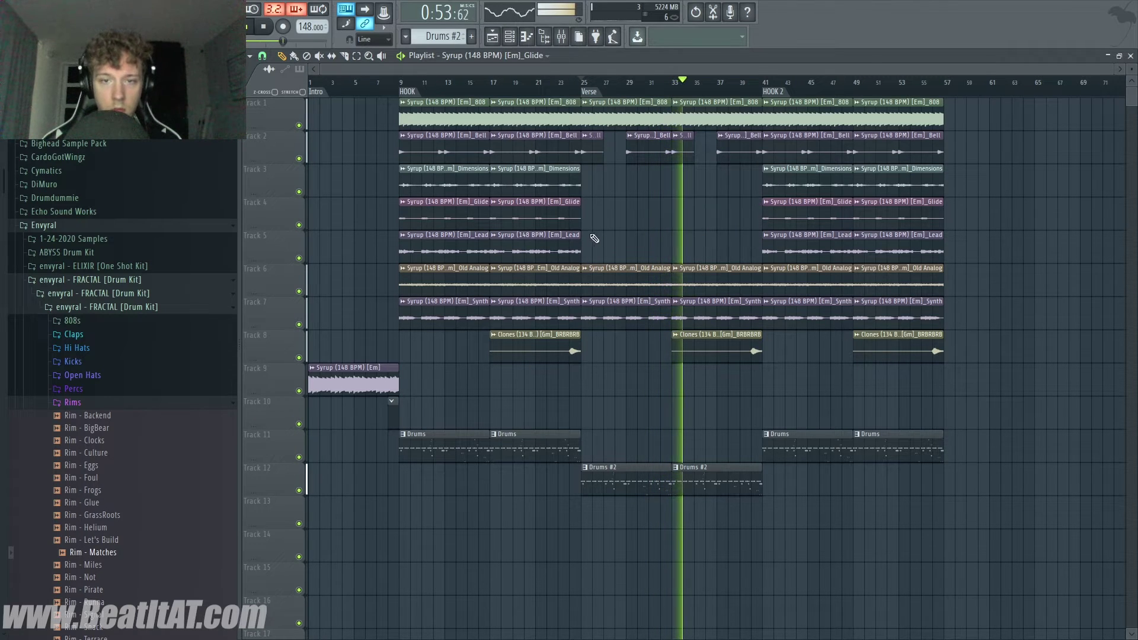
- Place short Lead clips of about two bars in the verse at bars 33 and 37
left_click_drag(573, 245, 754, 251)
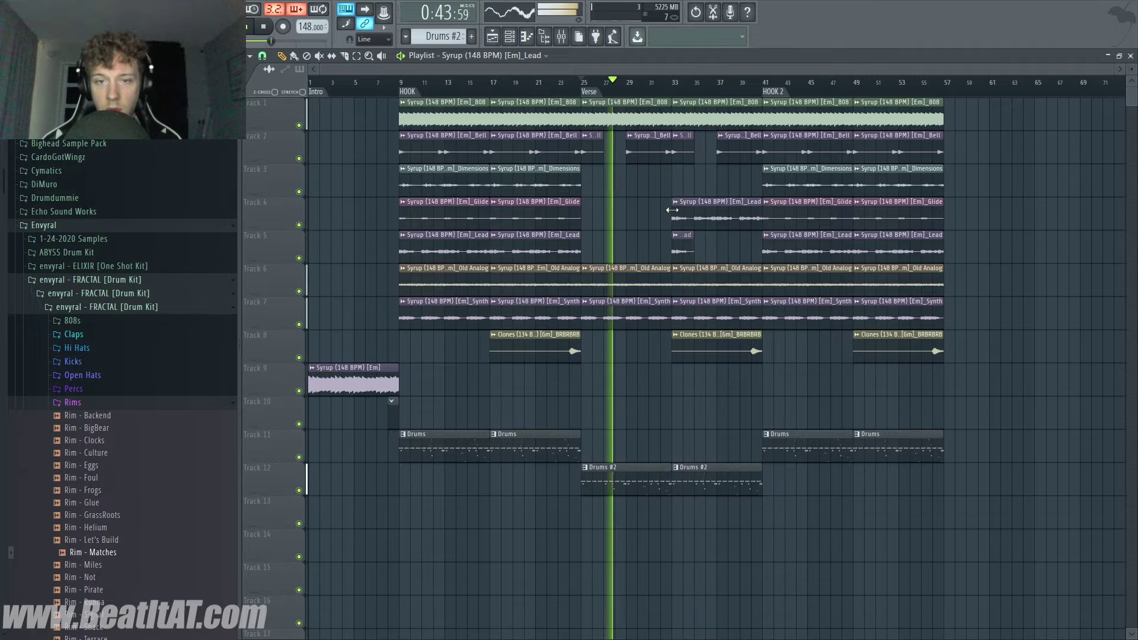
left_click_drag(675, 210, 725, 244)
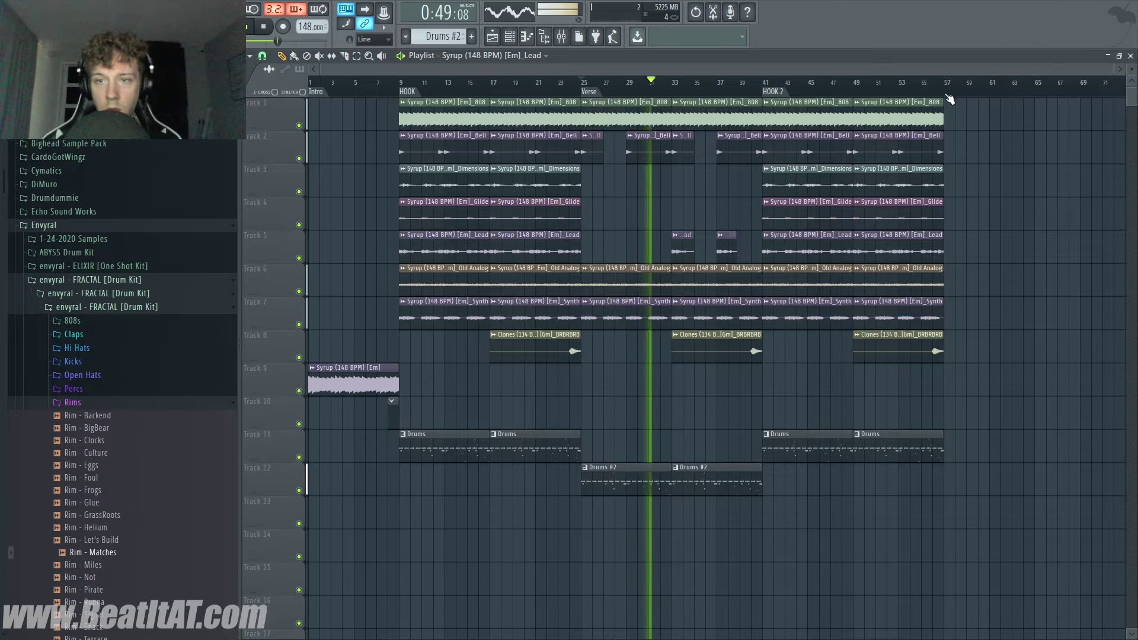
- Mark bar 57 as Verse 2 and duplicate all verse and HOOK 2 clips from there
key("alt+t")
type("Vers")
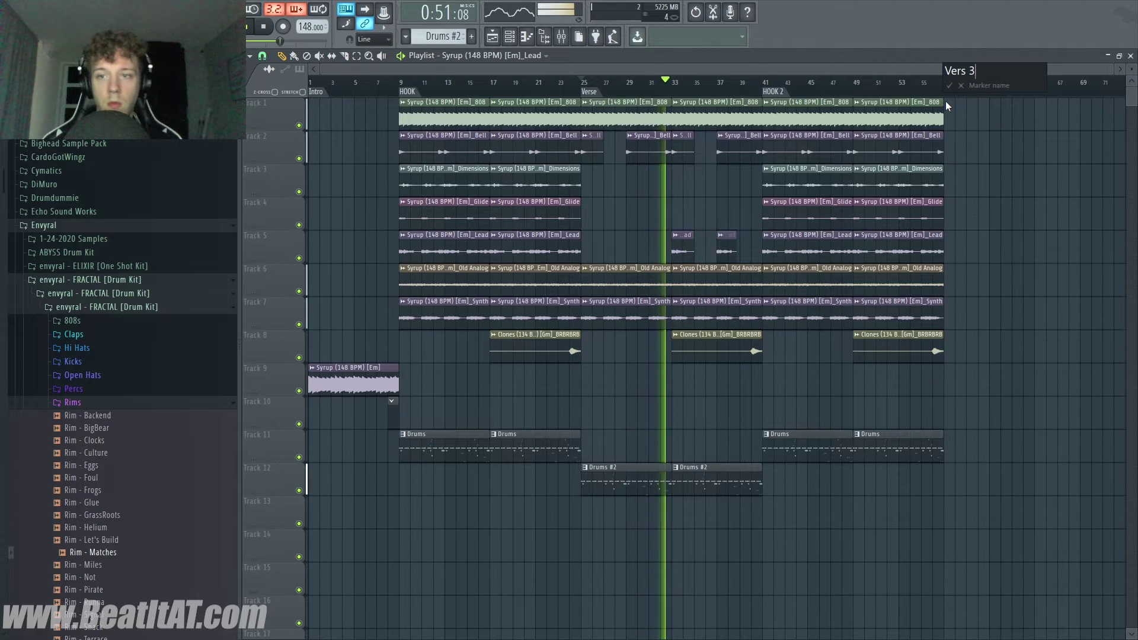
type("e 2")
key("Return")
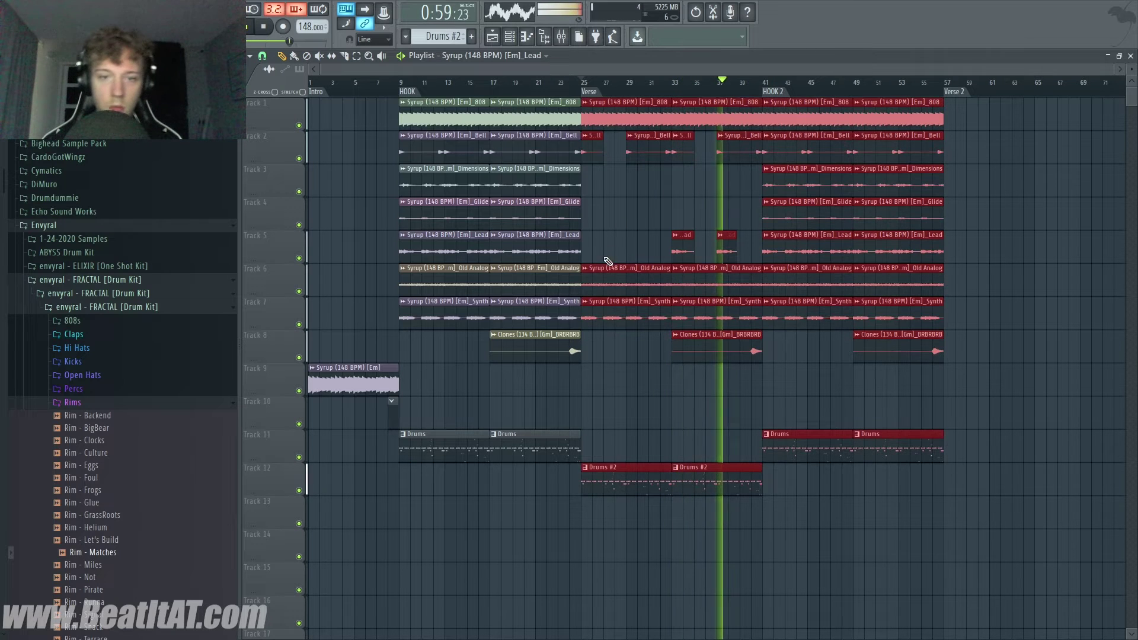
key("ctrl+b")
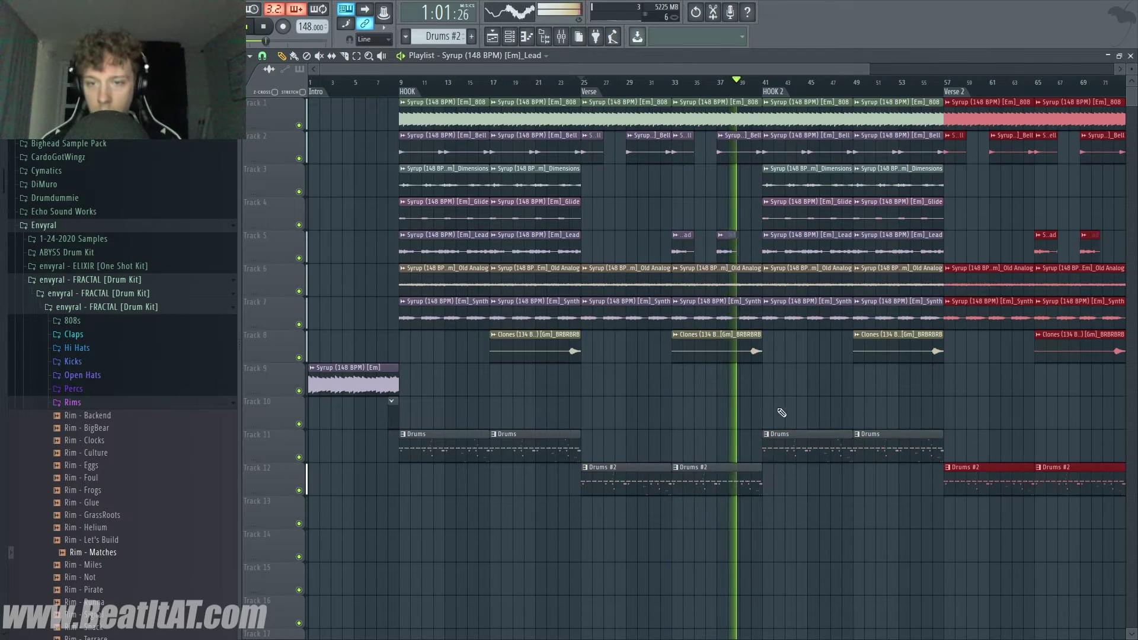
- Trim the first verse's second Drums #2 clip to end about half a bar before HOOK 2
left_click(751, 473)
scroll(751, 472, "up", 3, "ctrl")
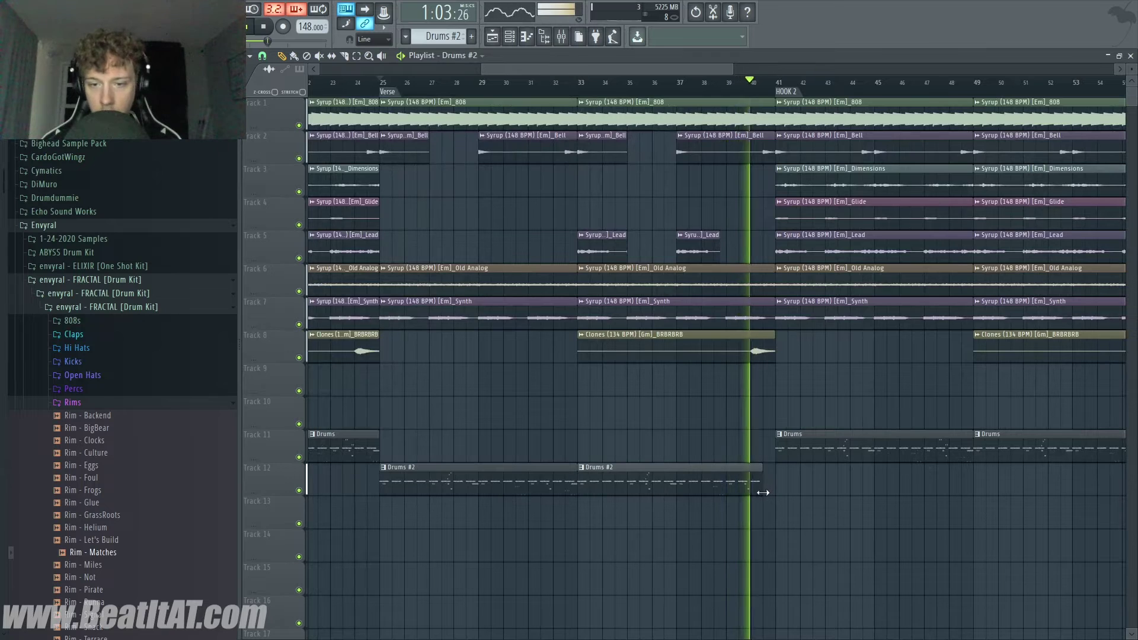
scroll(768, 440, "down", 4, "ctrl")
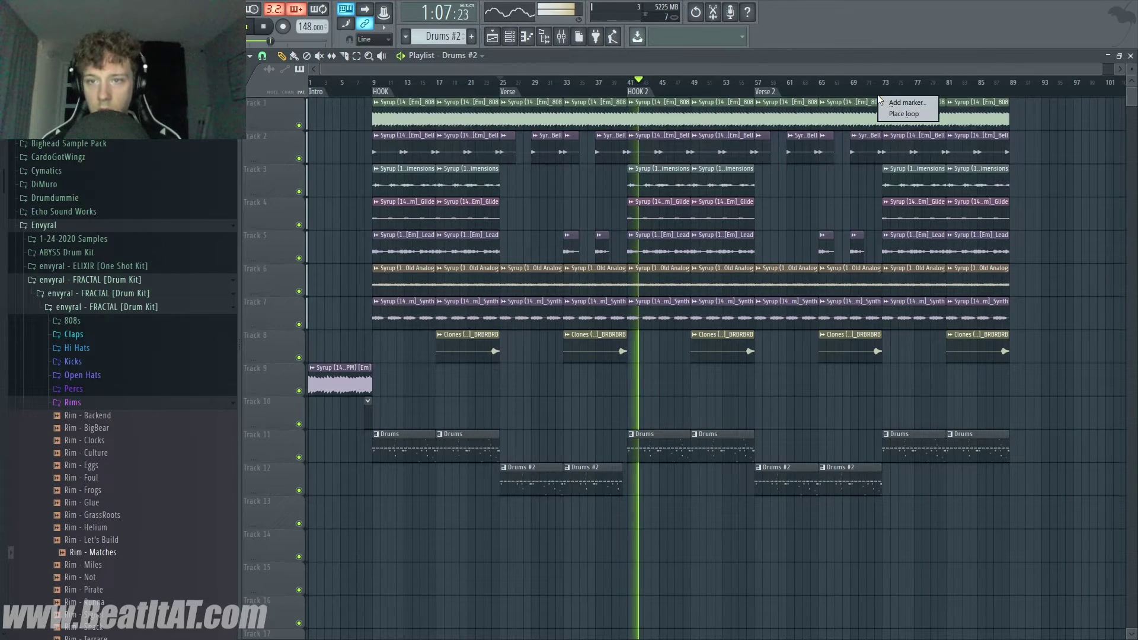
- Mark bar 73 as HOOK 3 and bar 89 as OUTRO
left_click(887, 102)
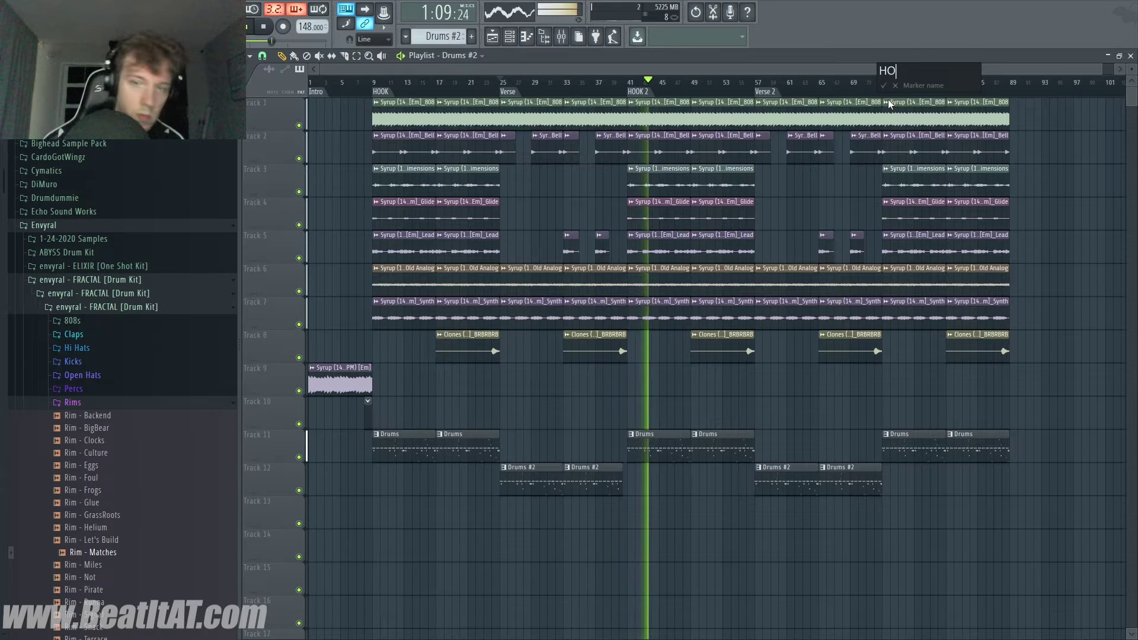
type("HOOK 3")
key("Return")
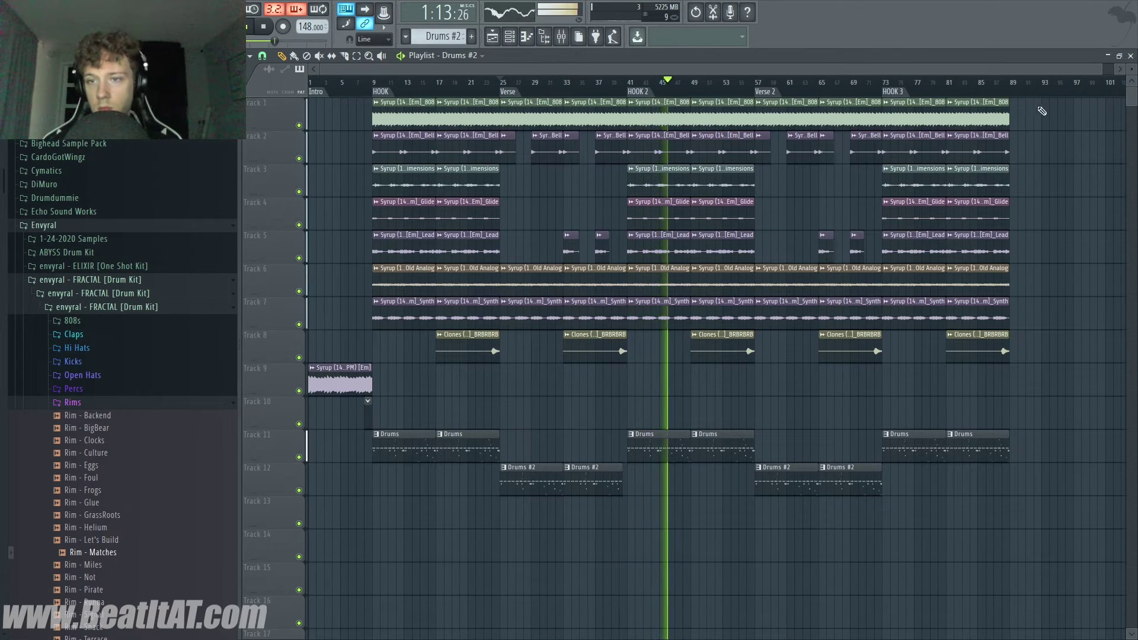
right_click(1010, 96)
left_click(1015, 101)
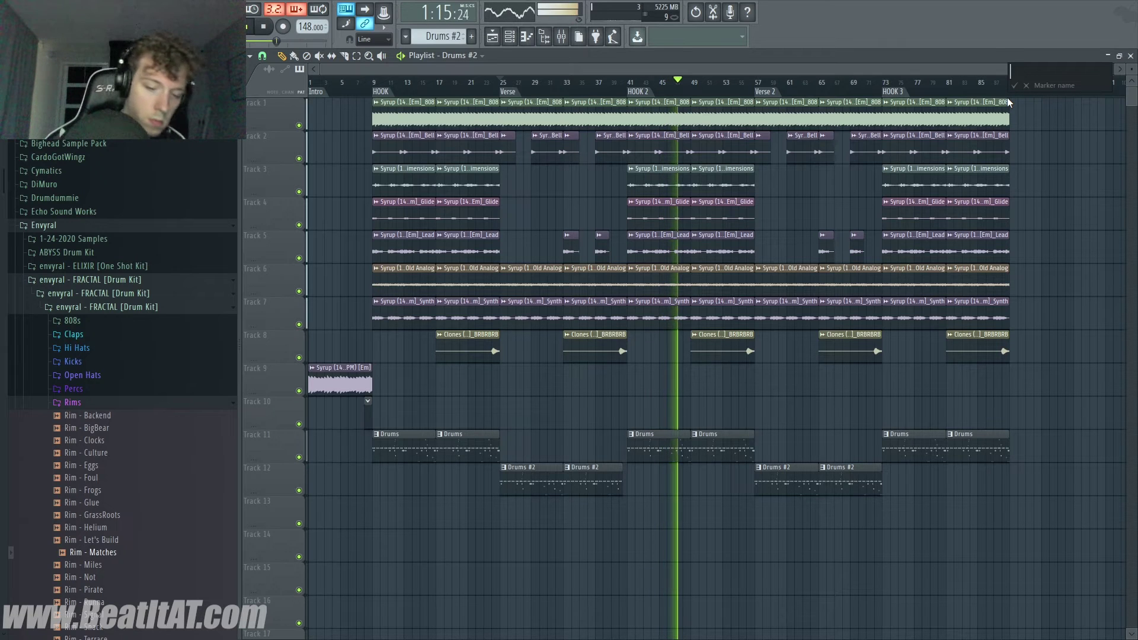
type("OUTRO")
key("Return")
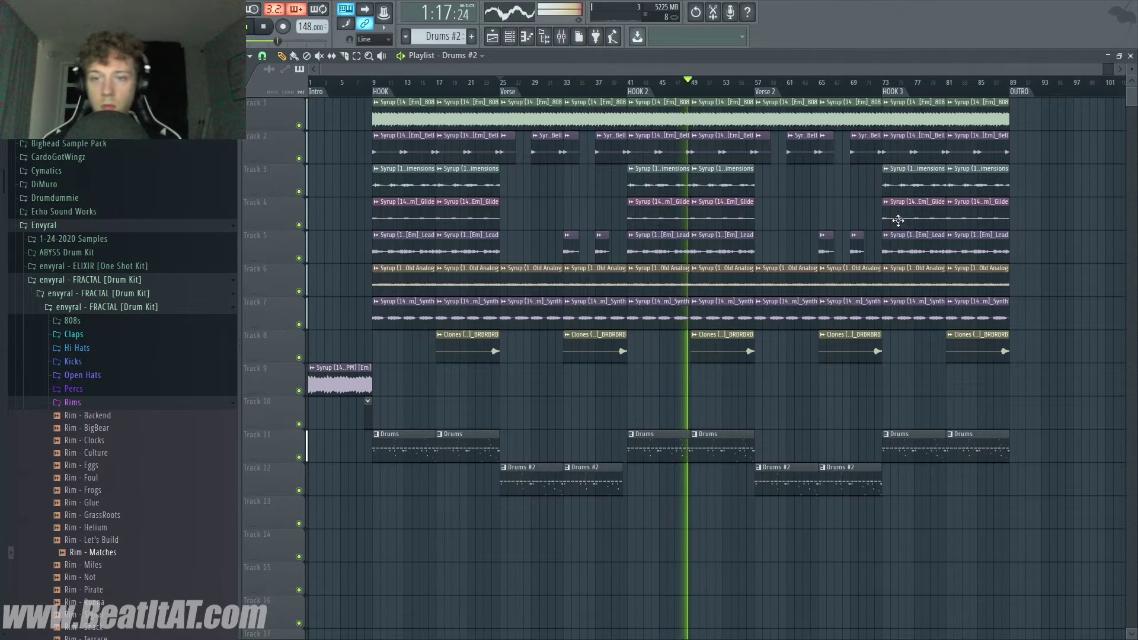
- Check the volume in the Glide sample's channel settings and resume playback
scroll(759, 152, "up", 2)
scroll(759, 152, "down", 2)
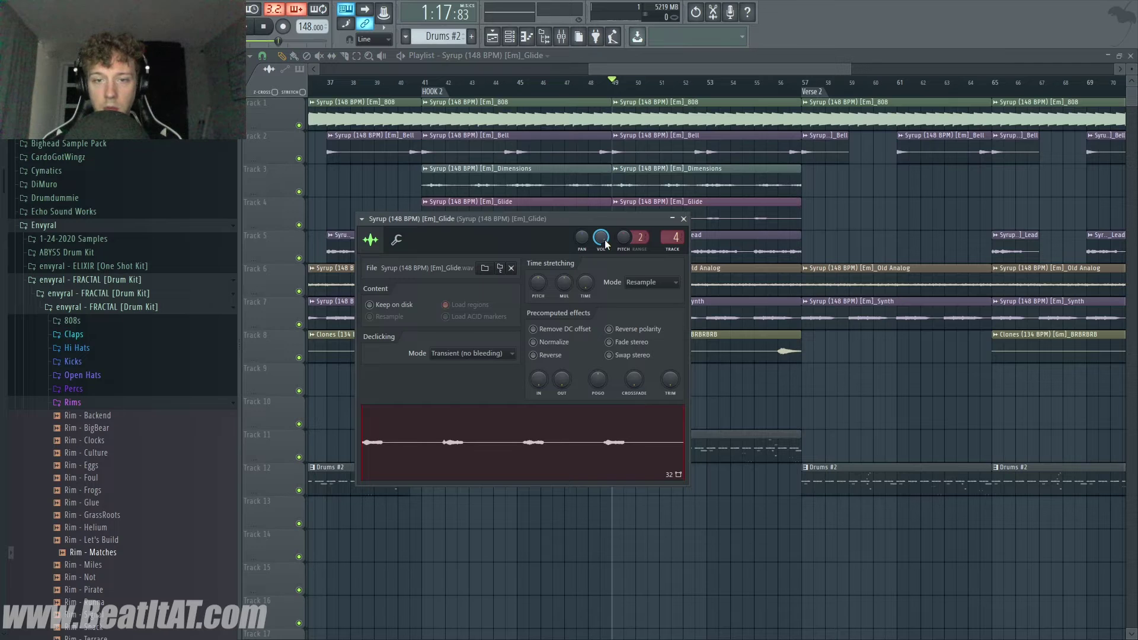
left_click(684, 219)
key("space")
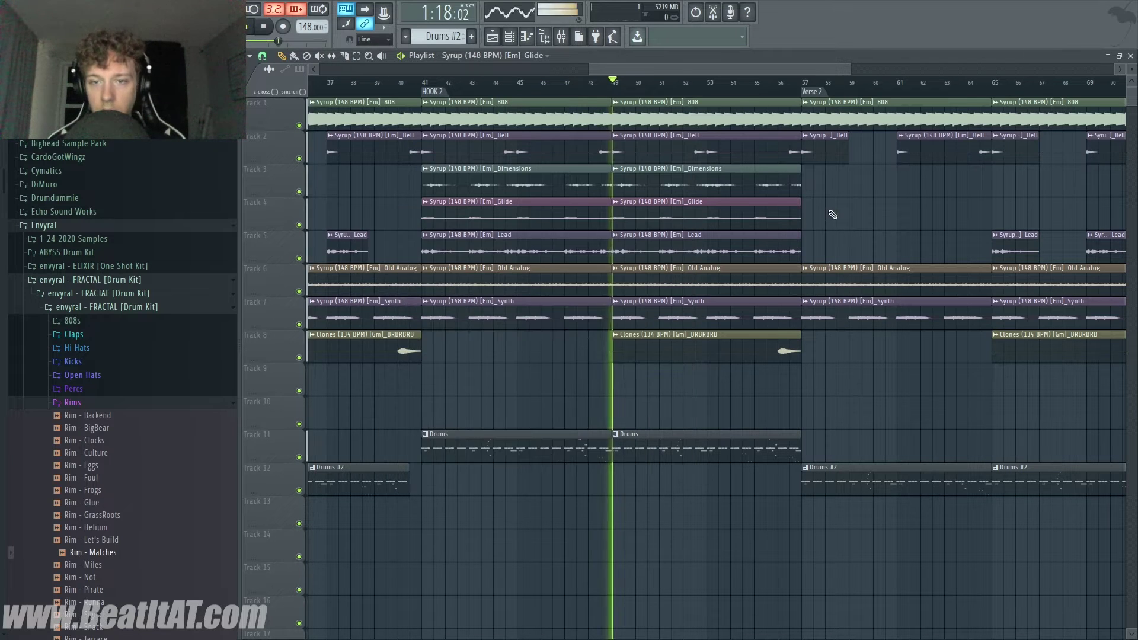
- Copy the Bell, Dimensions, Glide, Lead, Old Analog, Synth and BRBRBRB clips into the OUTRO at bar 89
scroll(841, 252, "down", 3)
scroll(878, 279, "down", 1)
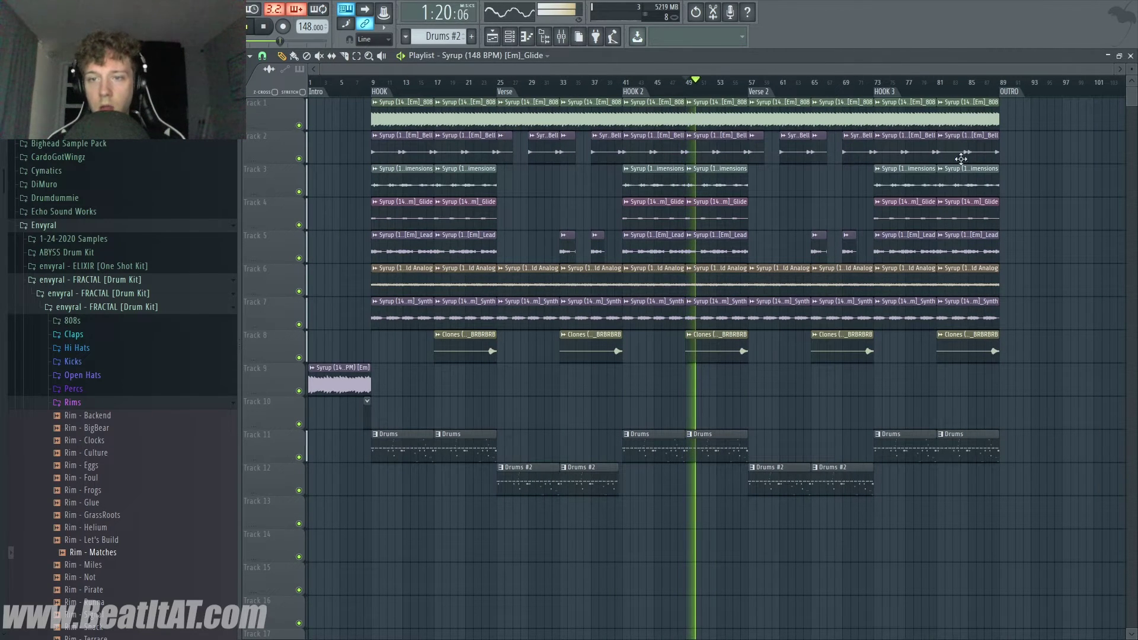
left_click(1038, 195)
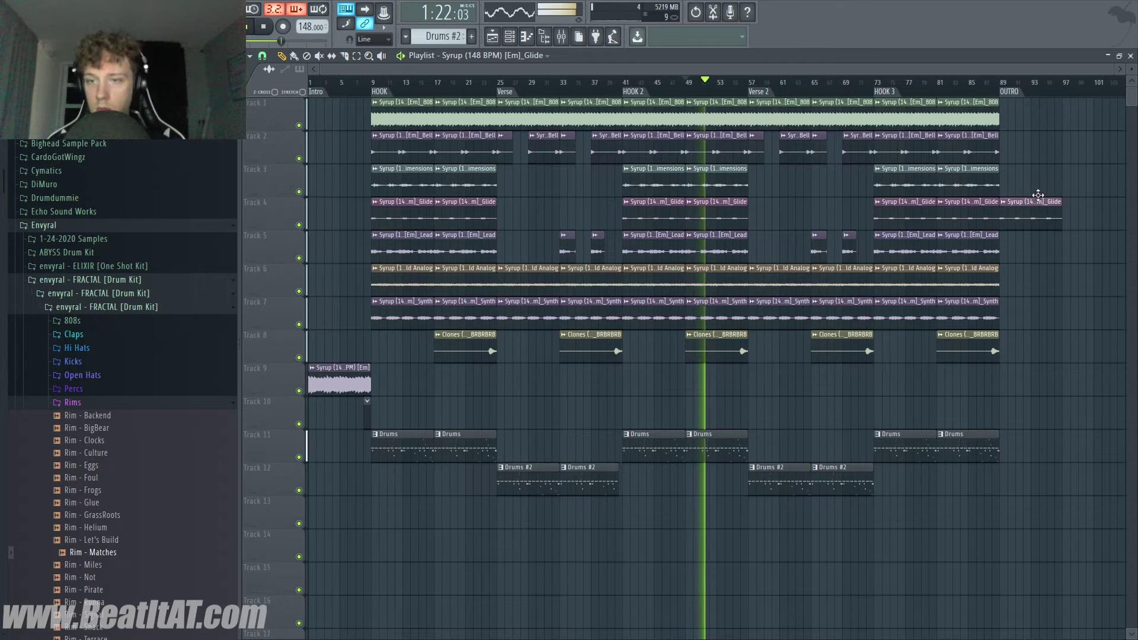
mouse_move(1041, 194)
left_mouse_down()
mouse_move(1032, 200)
mouse_move(1035, 186)
left_mouse_up()
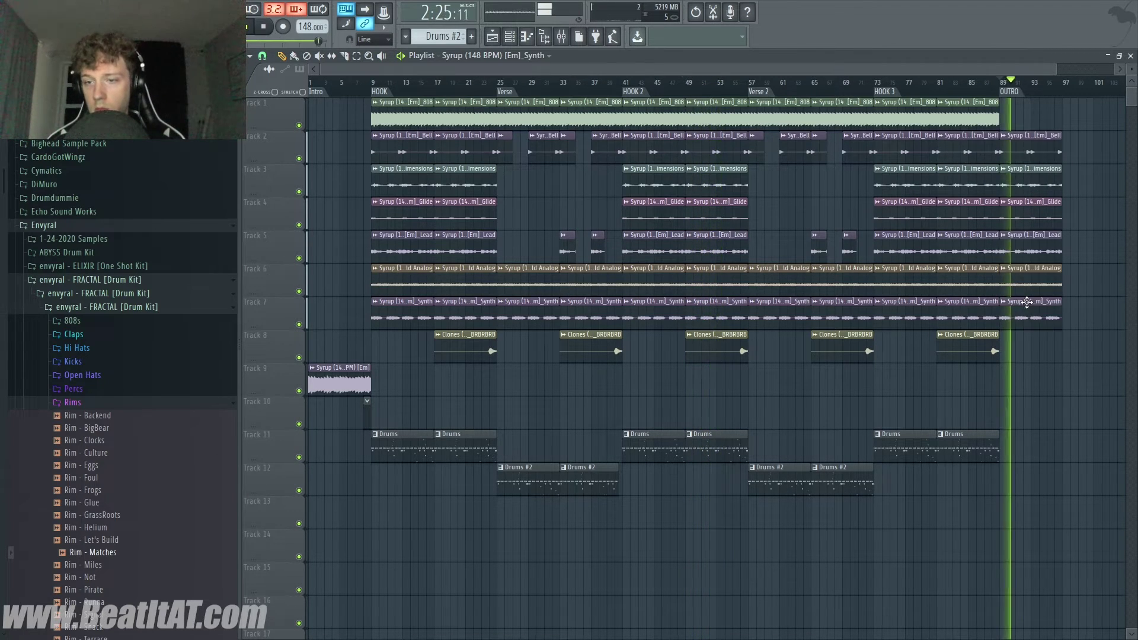
scroll(1008, 385, "up", 6)
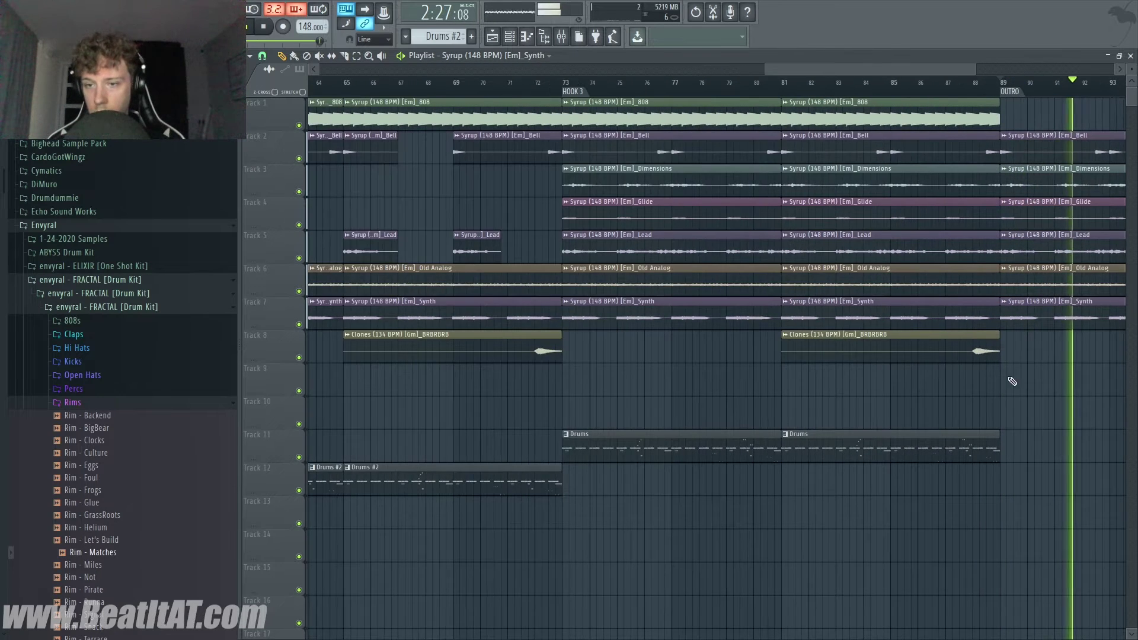
scroll(1016, 351, "down", 5)
scroll(1017, 352, "down", 2)
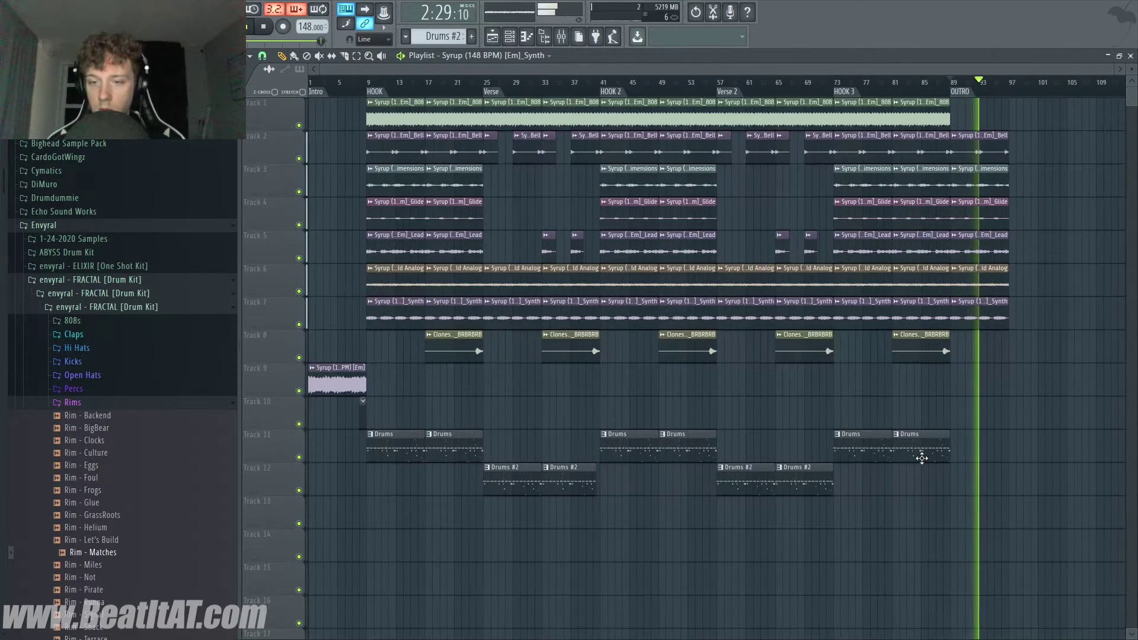
left_click_drag(925, 344, 984, 325)
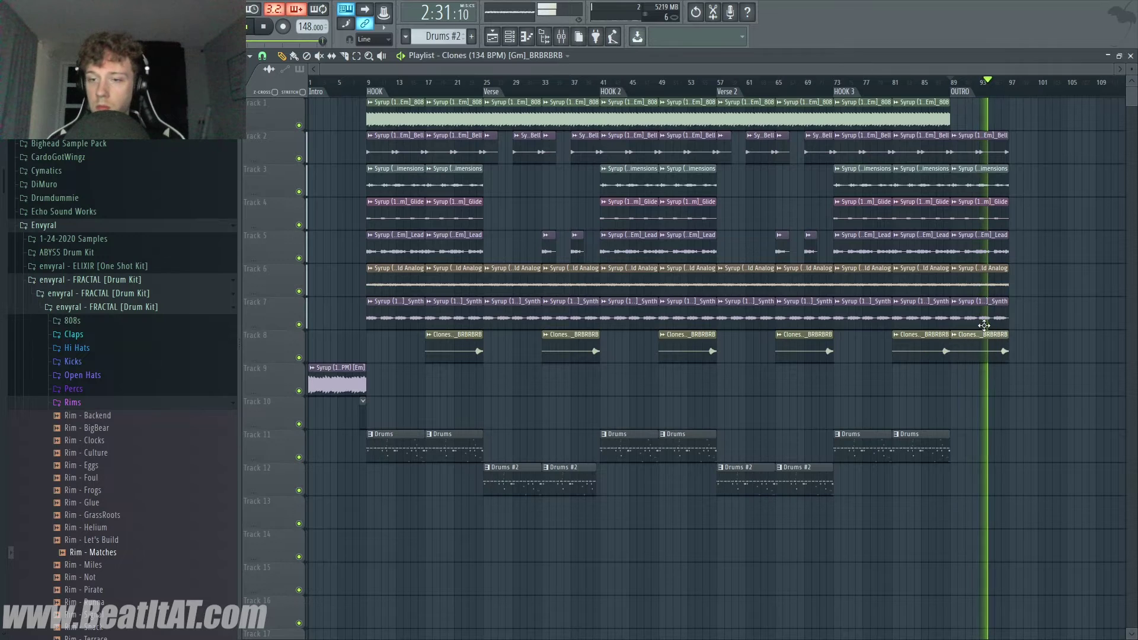
- Create an automation clip for the Master track's volume and return to the playlist
left_click(564, 36)
double_click(666, 140)
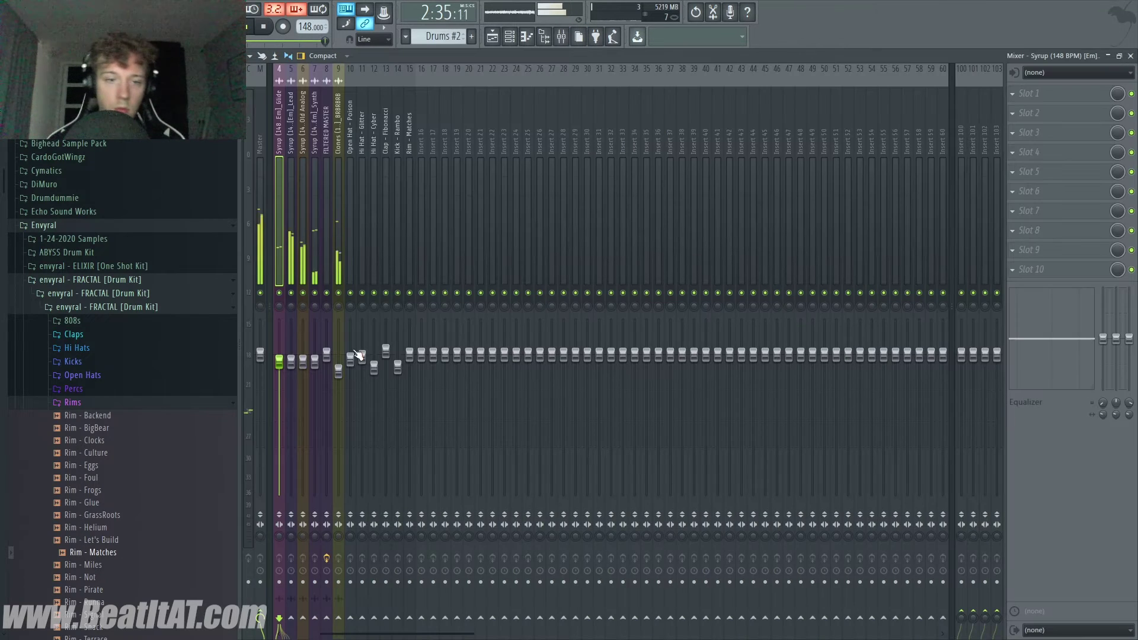
right_click(262, 354)
left_click(305, 430)
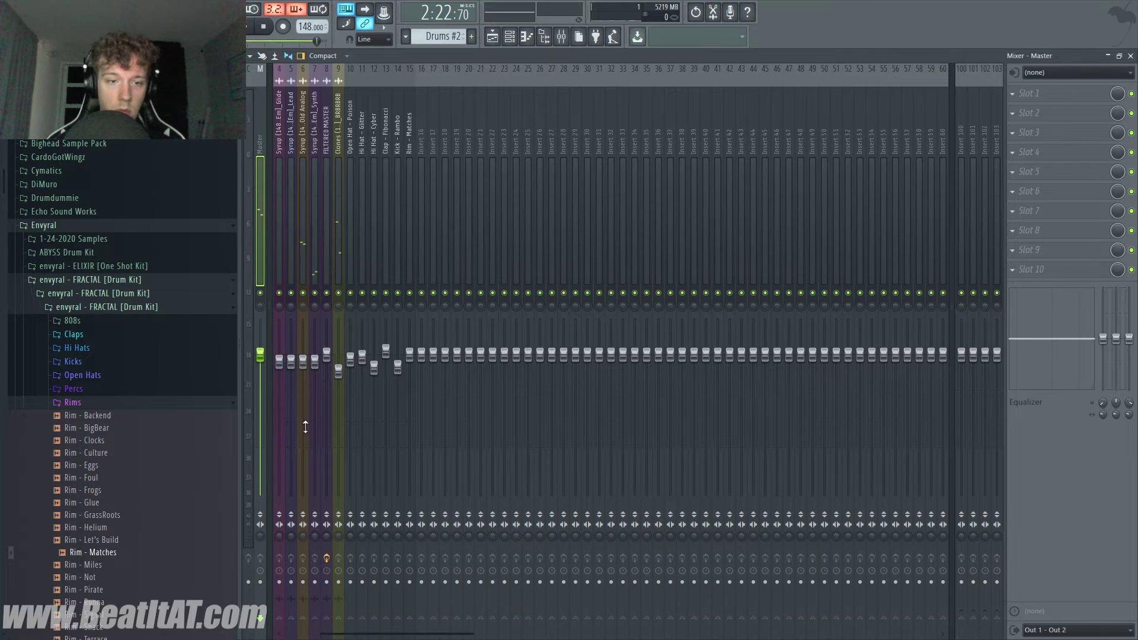
left_click(1130, 56)
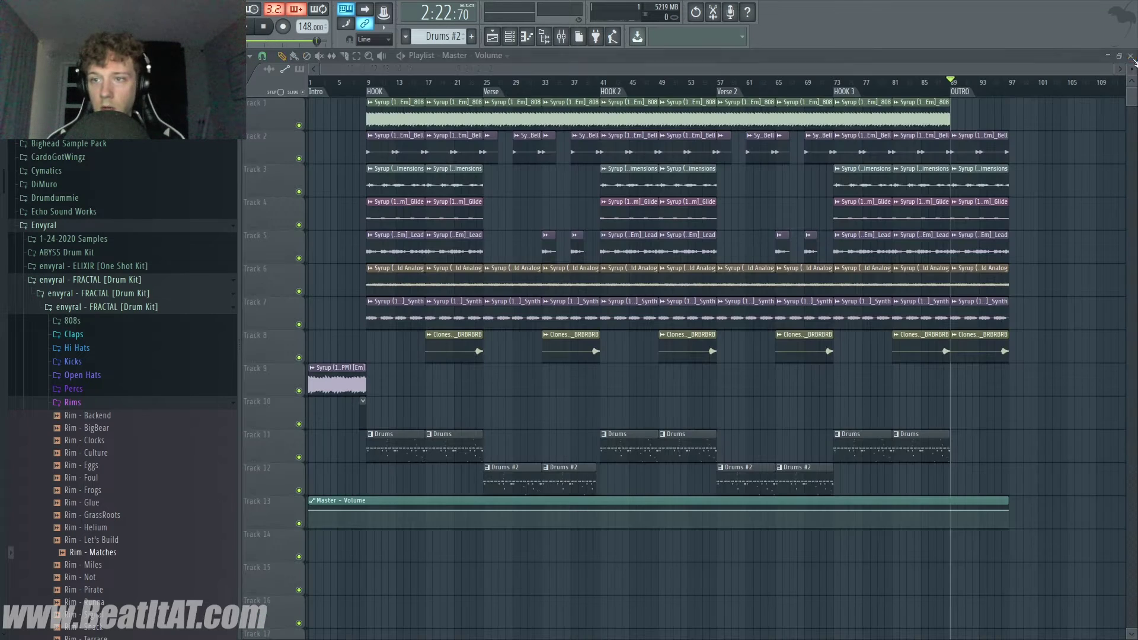
- Shape the Master volume automation into a curved fade-out over the OUTRO and mark bar 97 as End
right_click(1012, 513)
left_click(1035, 611)
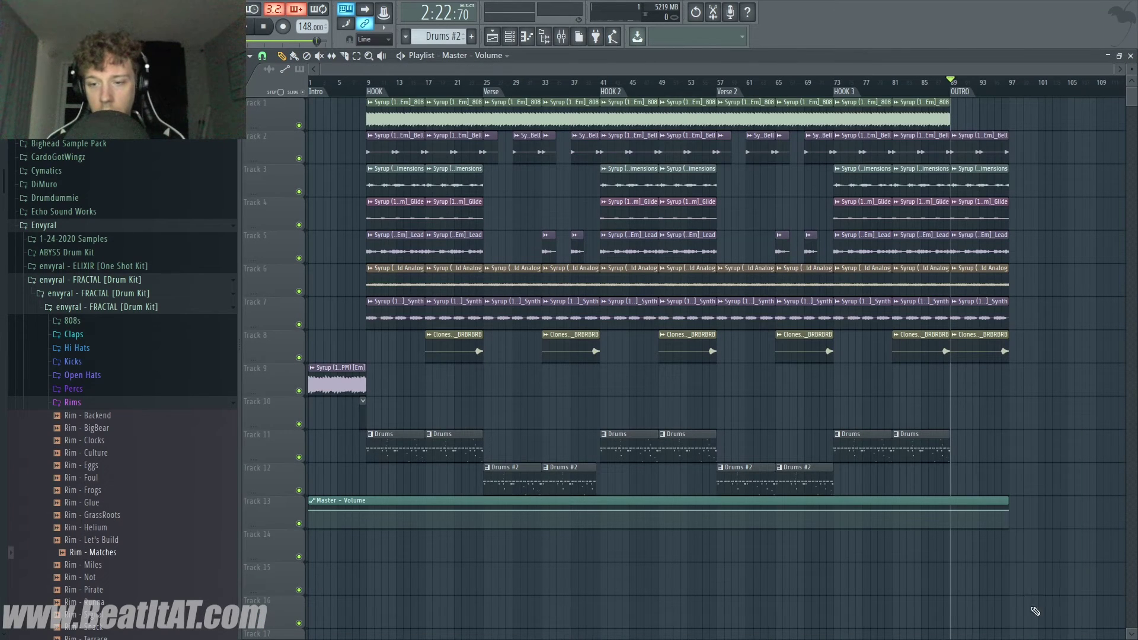
right_click(970, 513)
left_click(1005, 595)
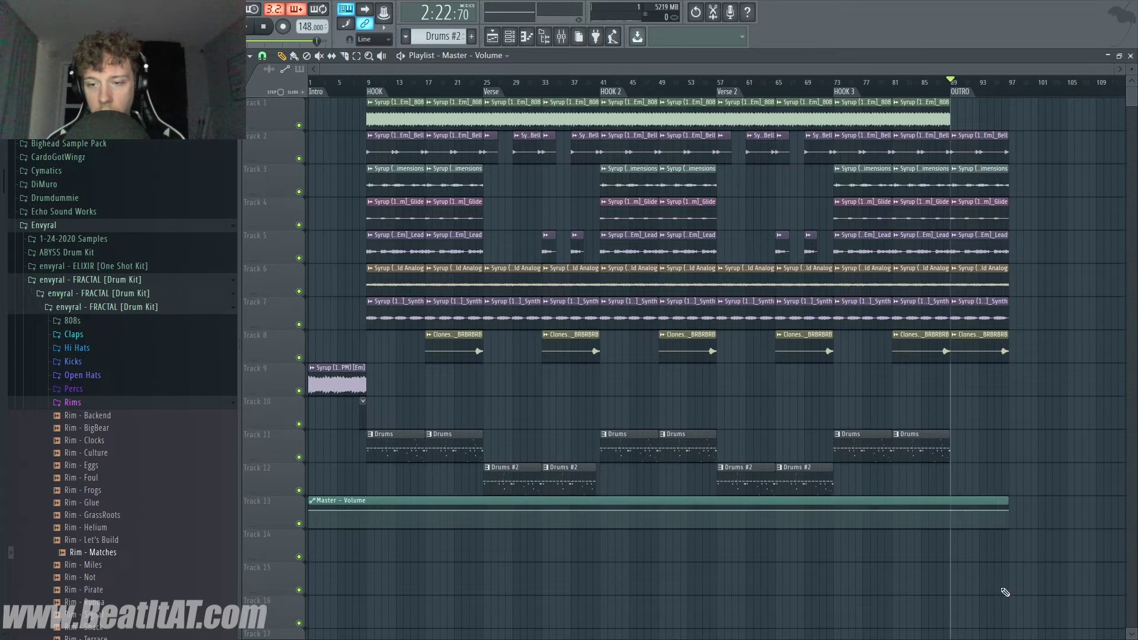
left_click_drag(1012, 512, 1008, 545)
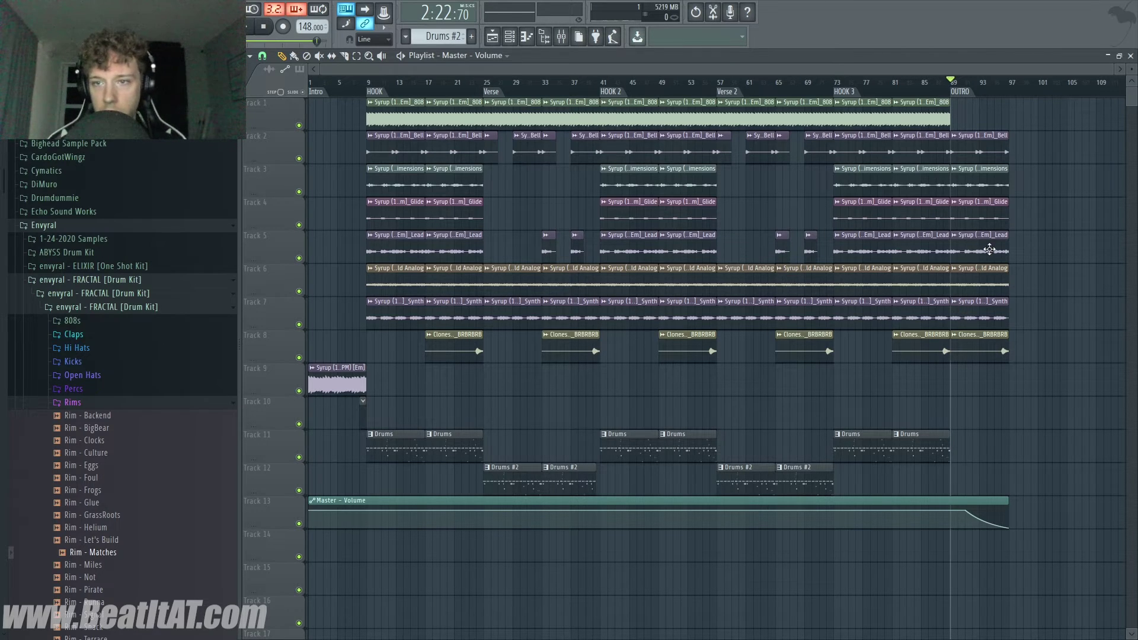
right_click(1006, 93)
left_click(1014, 93)
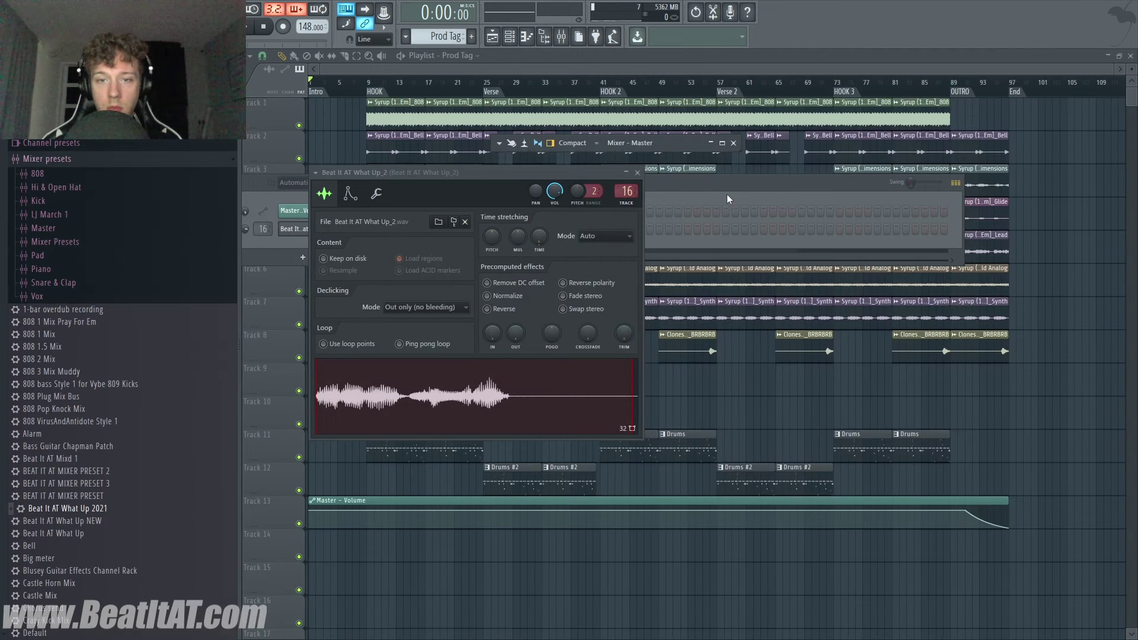
- Start song playback and set the entire arrangement from the Intro to bar 97 as the playback range
left_click(728, 199)
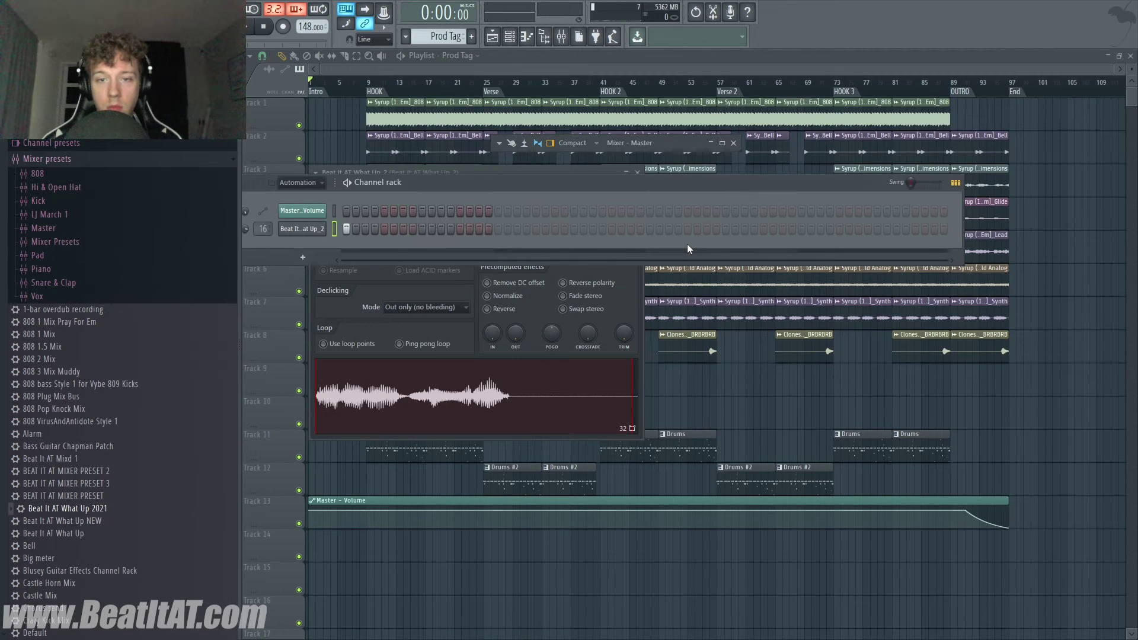
key("space")
left_click(794, 389)
key("ctrl+a")
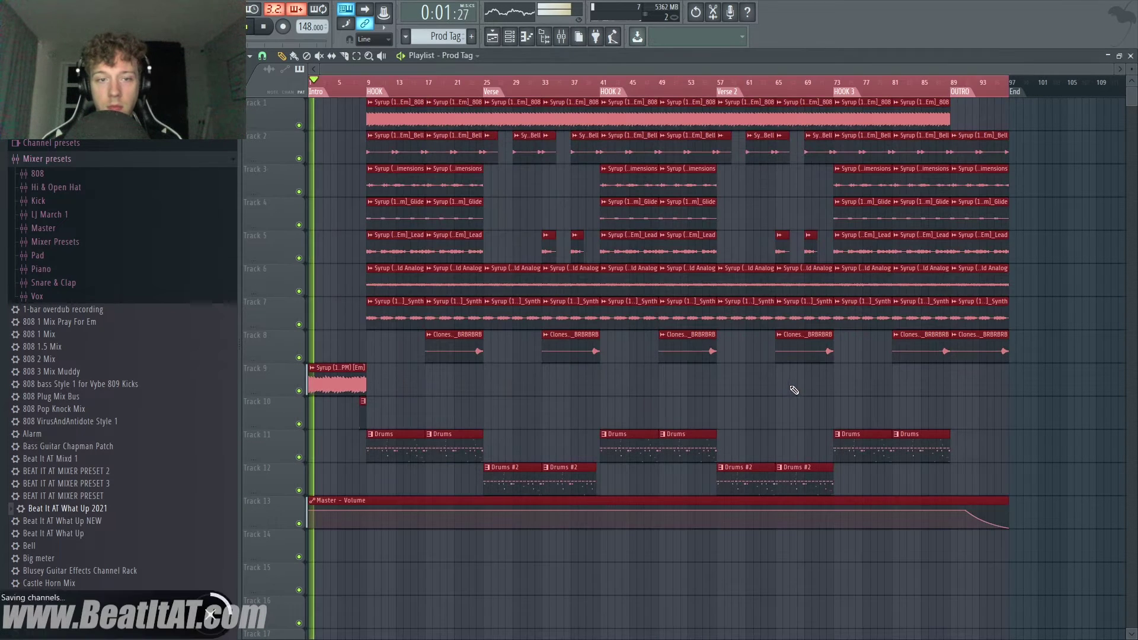
left_click(1045, 315)
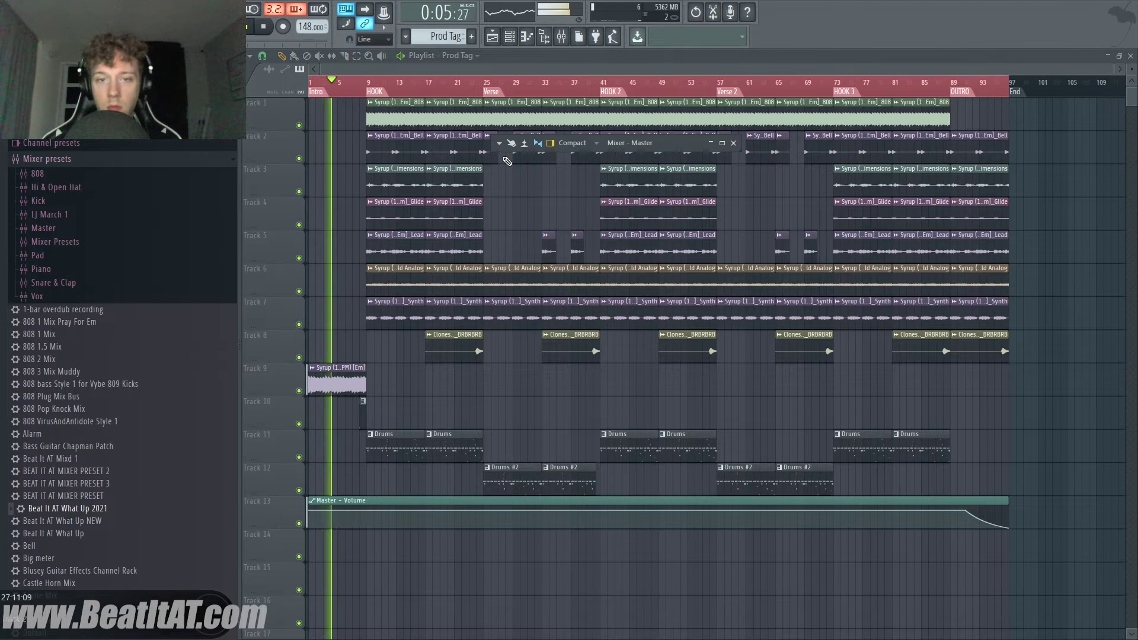
- Load the AR TG Mastering Stereo effect from WaveShell into slot 2 of the Master mixer track
key("F9")
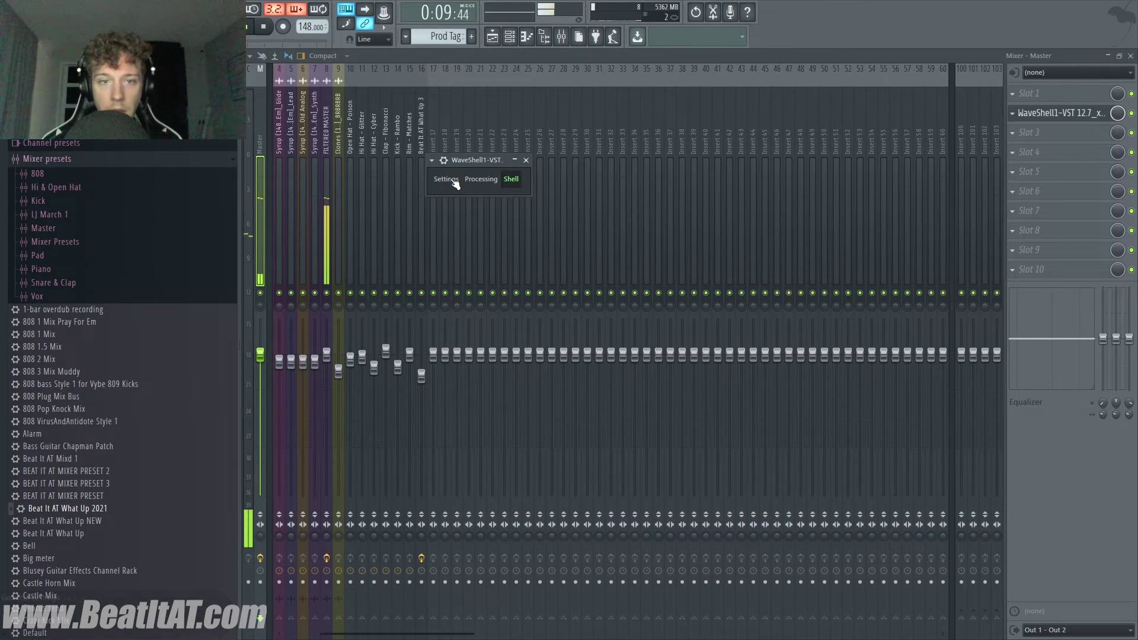
key("space")
left_click(469, 180)
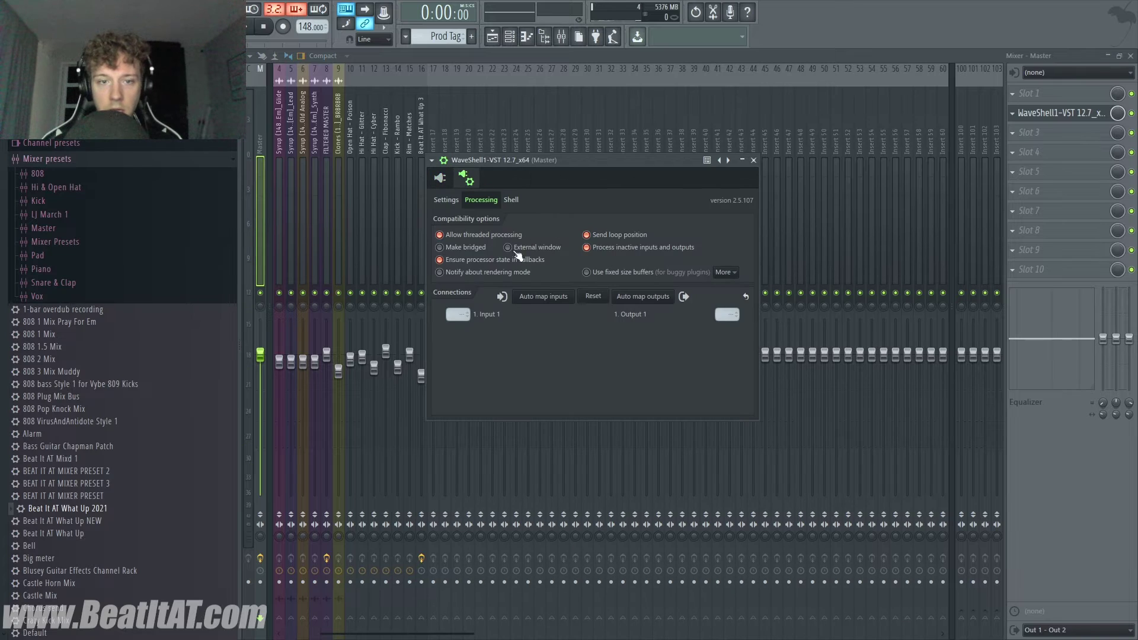
left_click(510, 199)
left_click(482, 247)
left_click(507, 410)
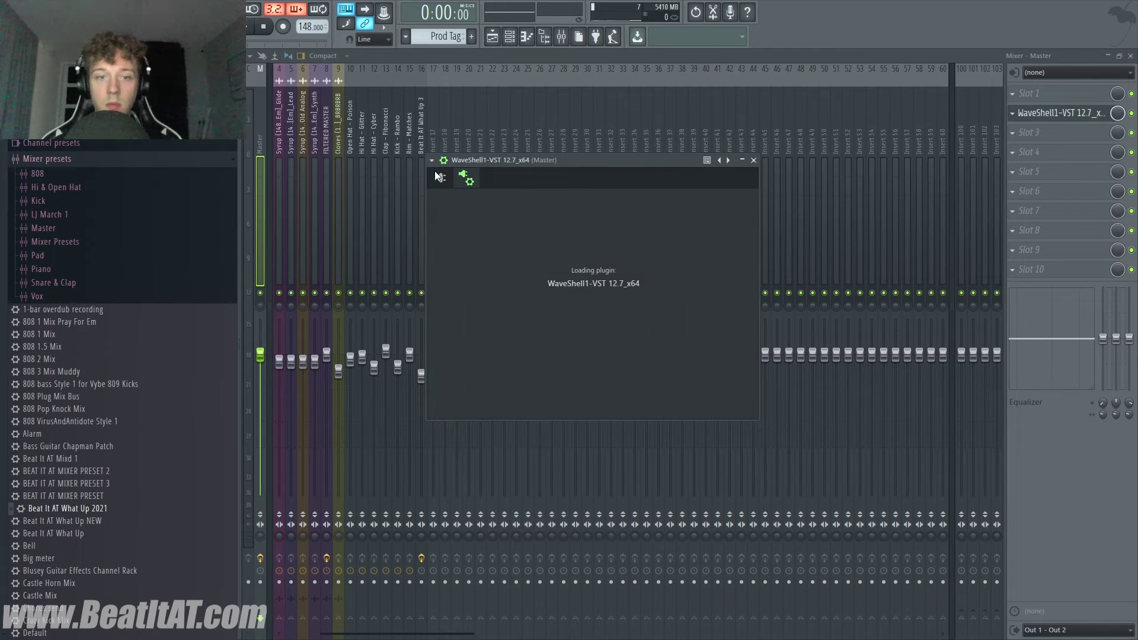
left_click(444, 179)
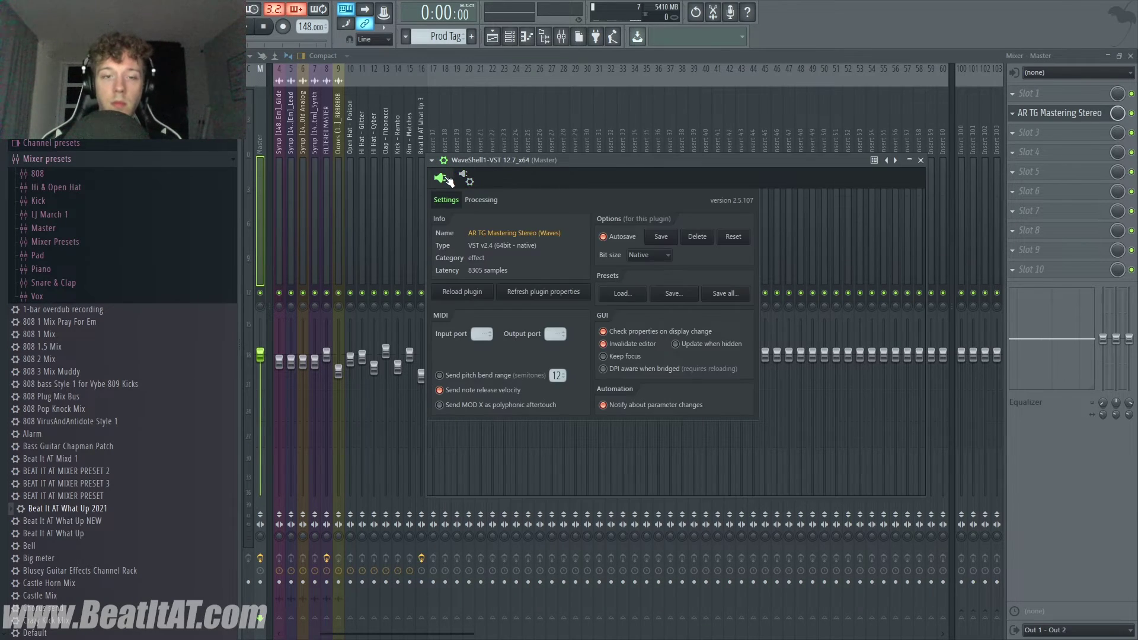
- Play the song through the TG Mastering Chain, adjust its Spreader and close the plugin
key("space")
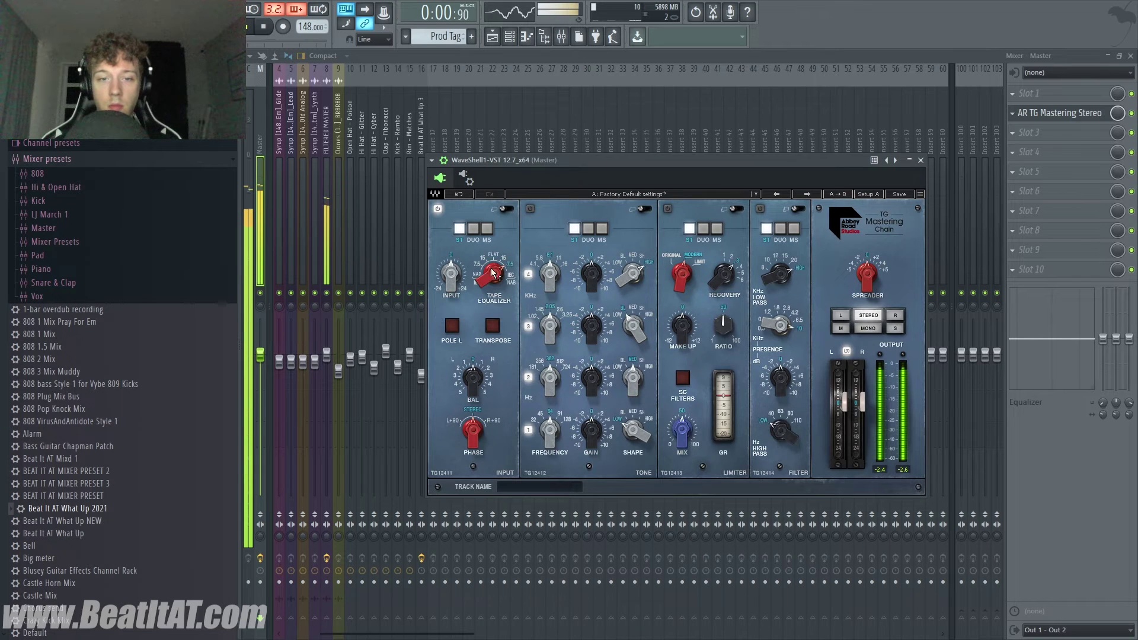
left_click_drag(859, 285, 853, 295)
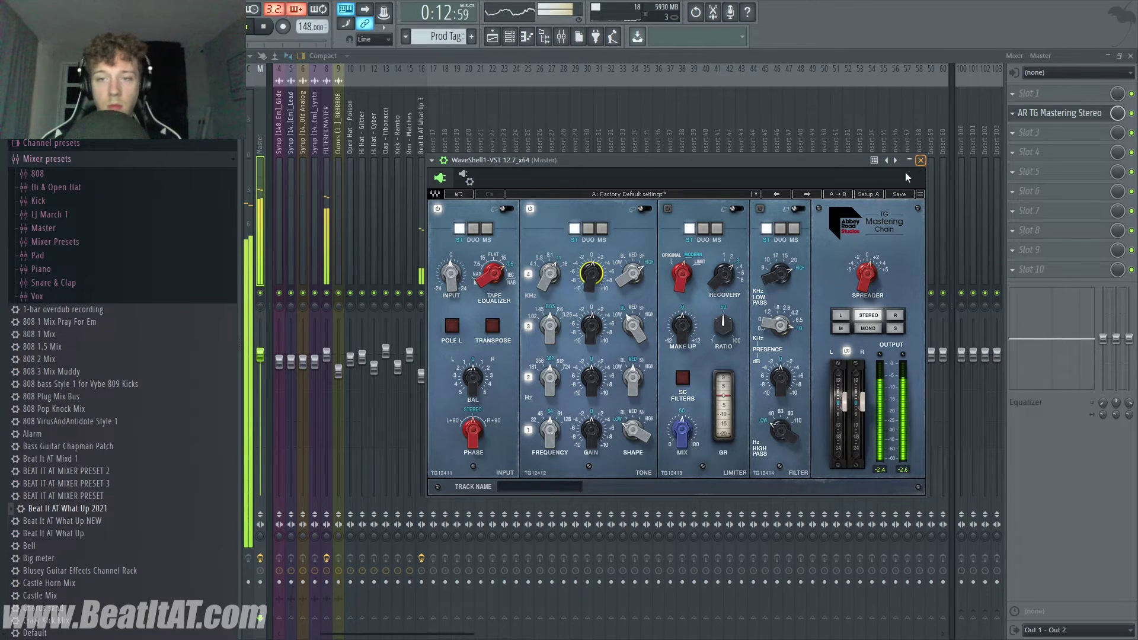
left_click(920, 160)
- Raise the producer tag's mixer level slightly, and lower mixer tracks 4 to 15 together slightly
left_click(420, 213)
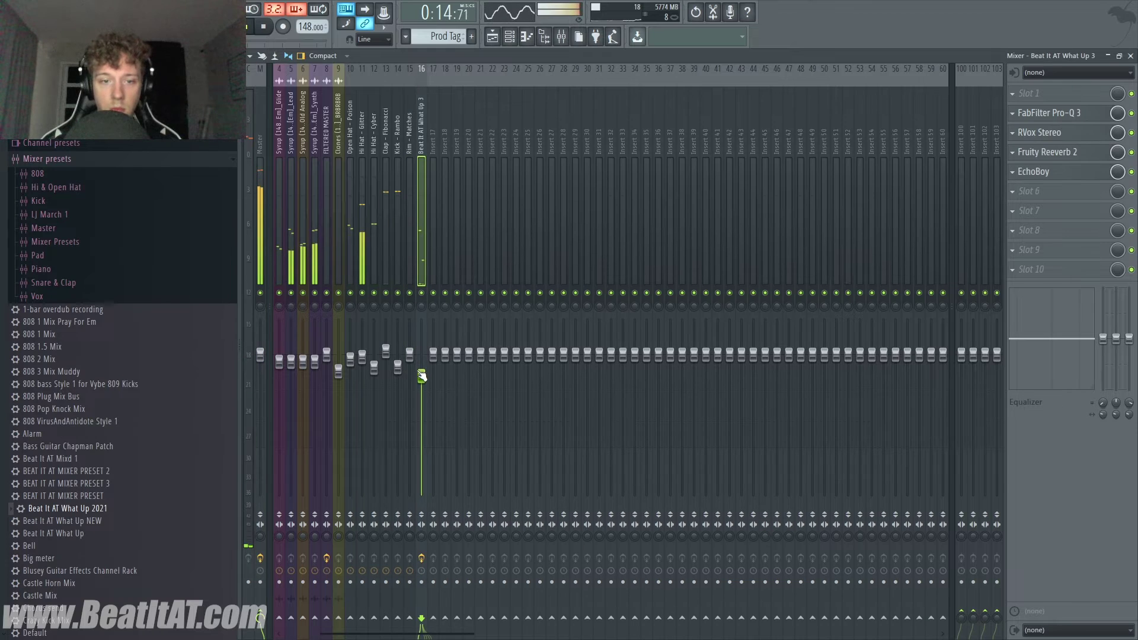
left_click(407, 202)
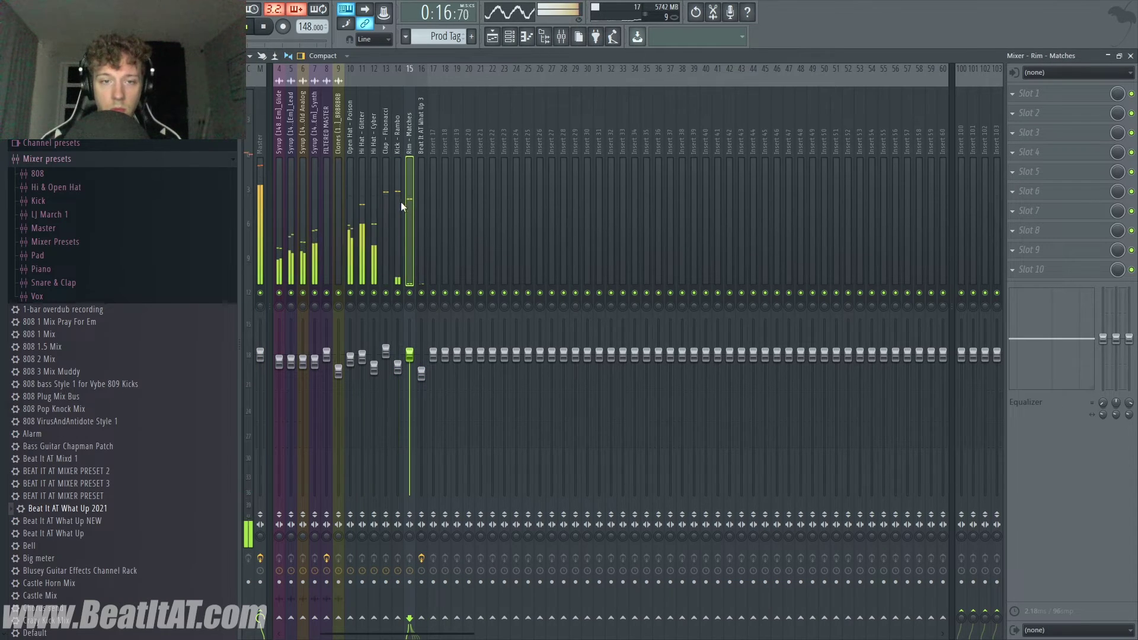
left_click_drag(401, 201, 285, 278)
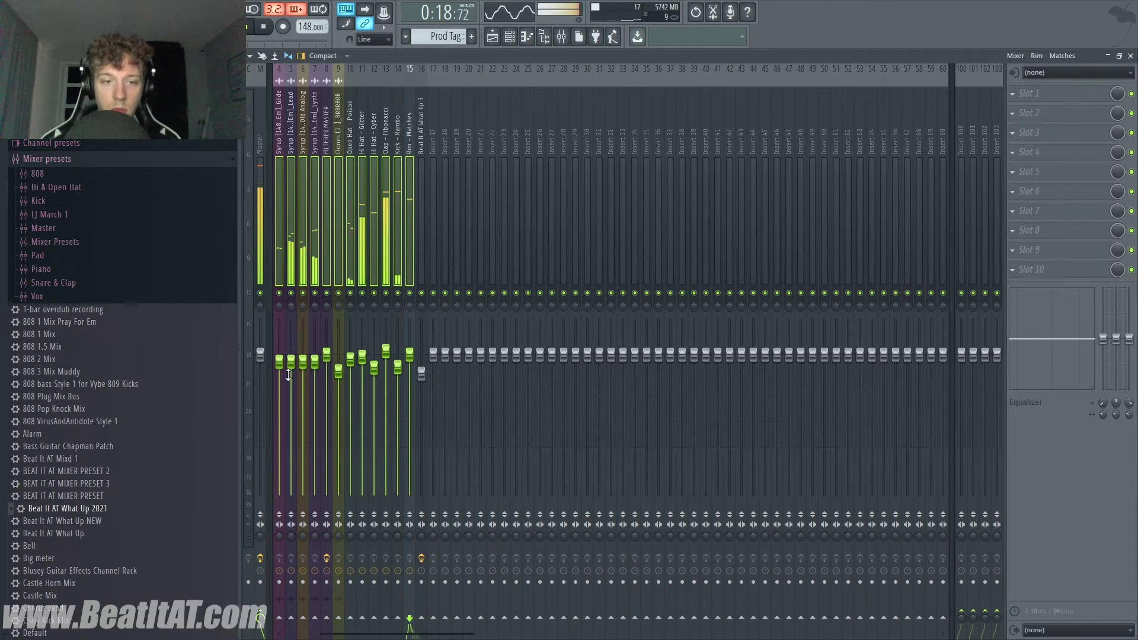
left_click(372, 174)
left_click(366, 210)
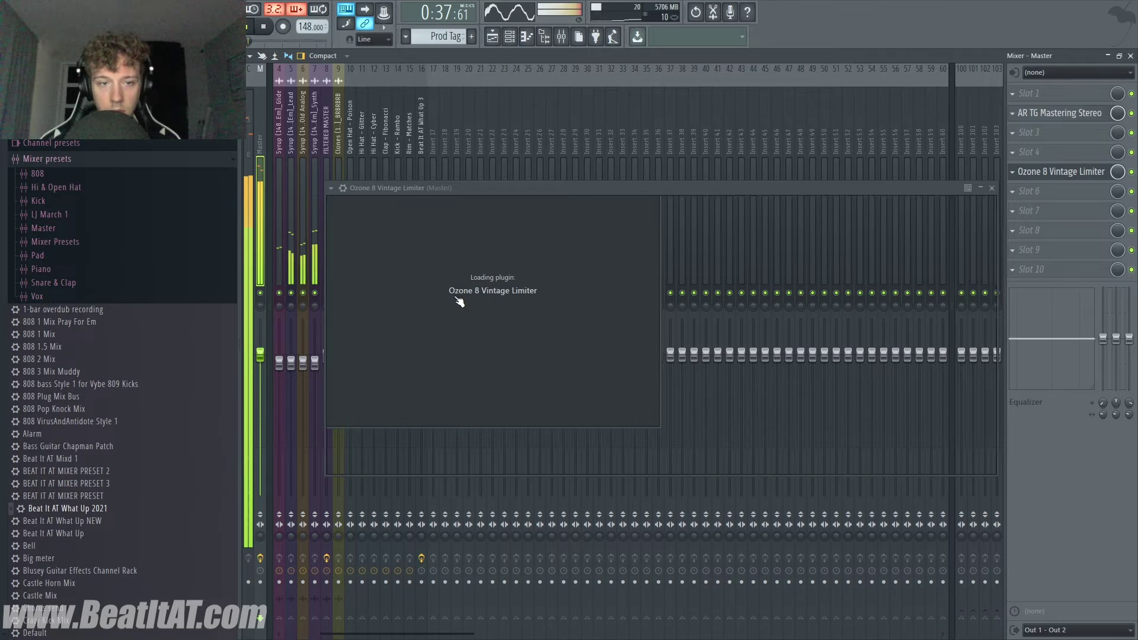
- Set the Master's Ozone 8 Vintage Limiter to Modern mode with a -0.5 dB threshold and 2.39 character
left_click_drag(654, 374, 662, 337)
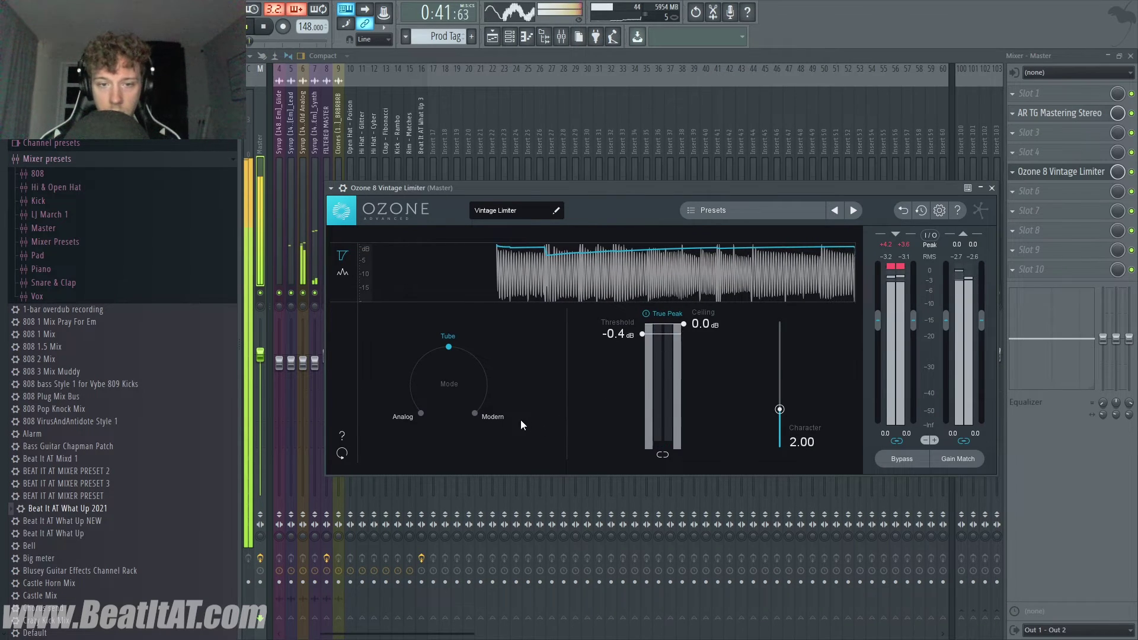
left_click(491, 417)
left_click_drag(622, 337, 623, 339)
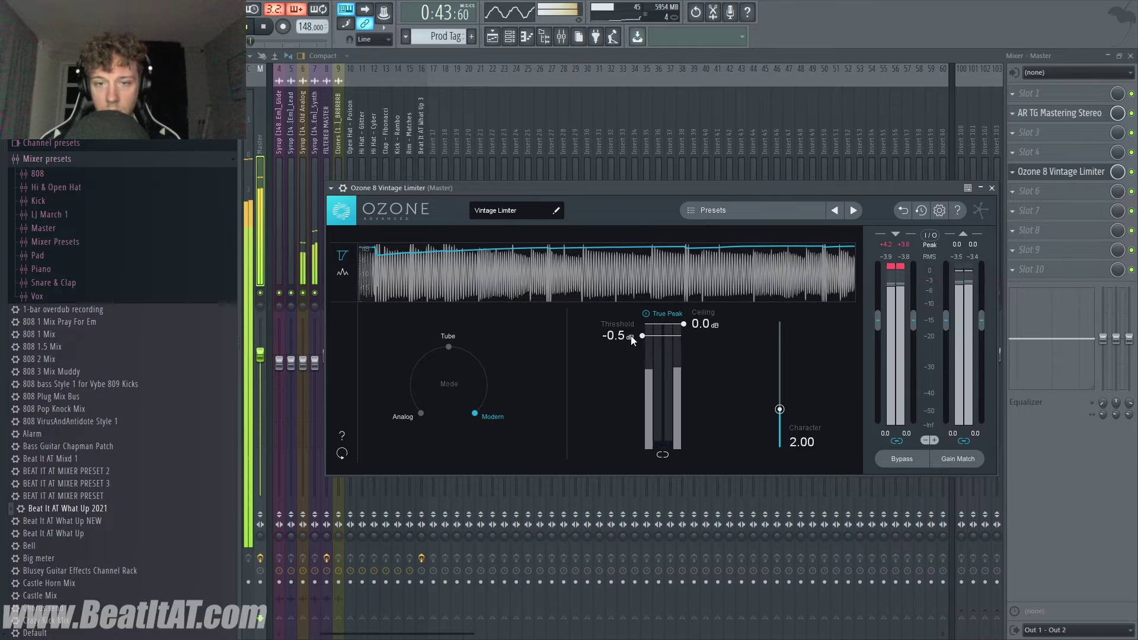
left_click_drag(779, 409, 780, 403)
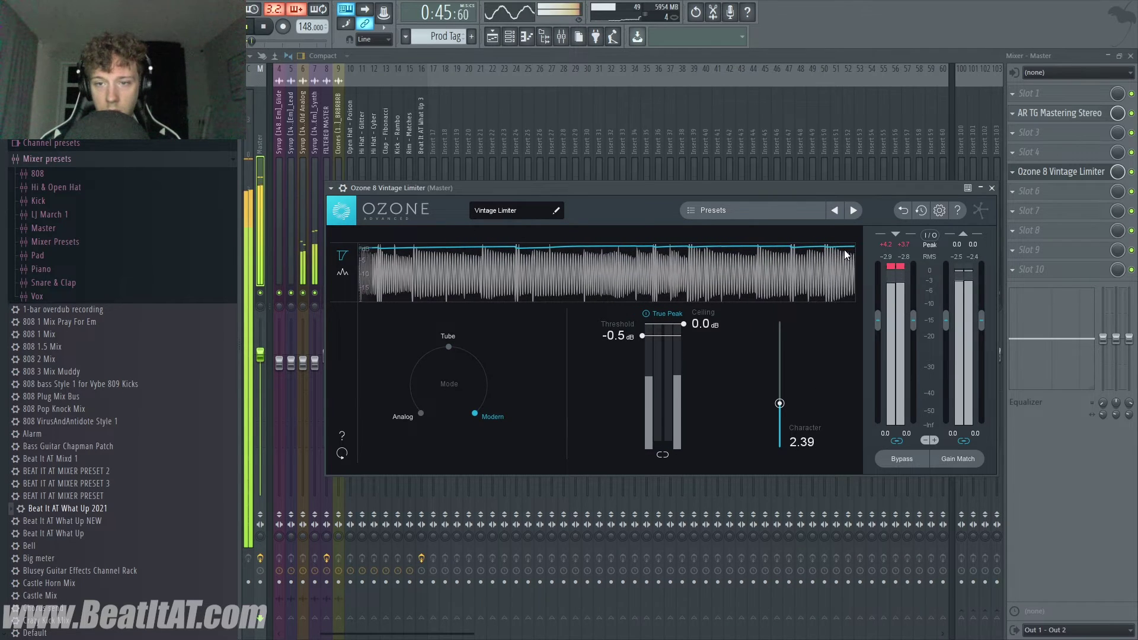
left_click(991, 188)
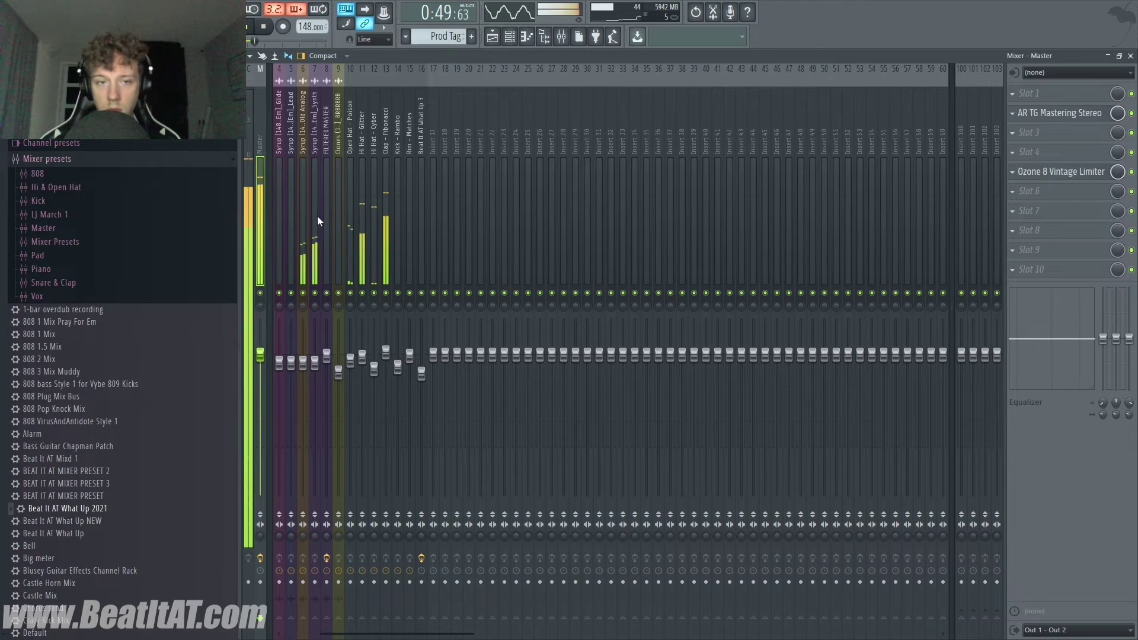
- Lower the mixer tracks' levels slightly and add a small high-frequency boost to Hi Hat - Glitter
left_click(360, 196)
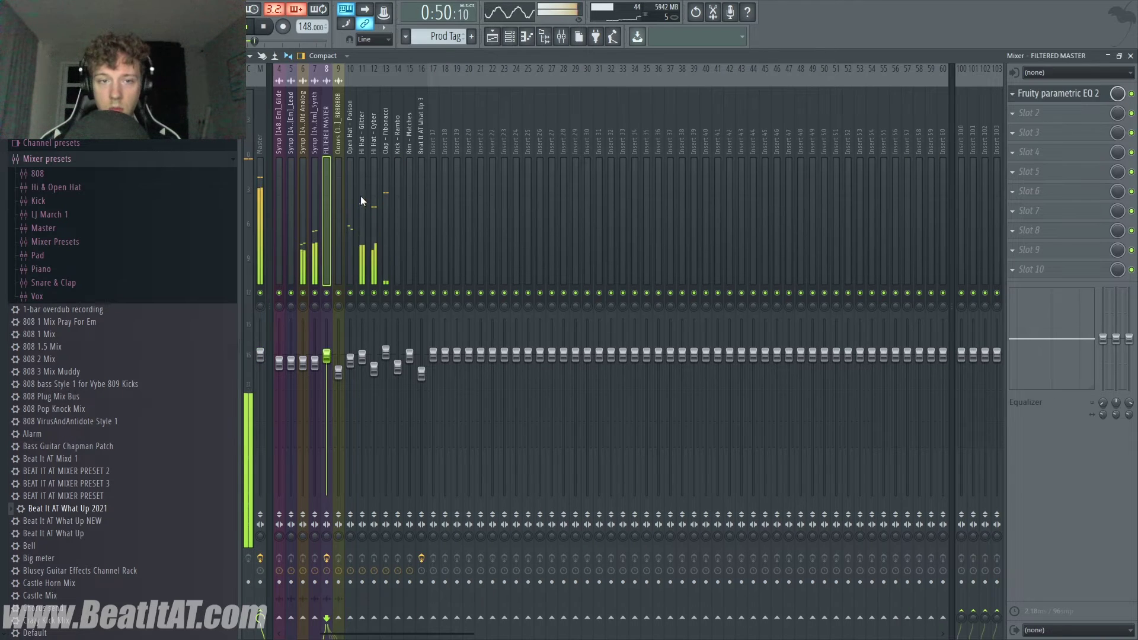
left_click(374, 369)
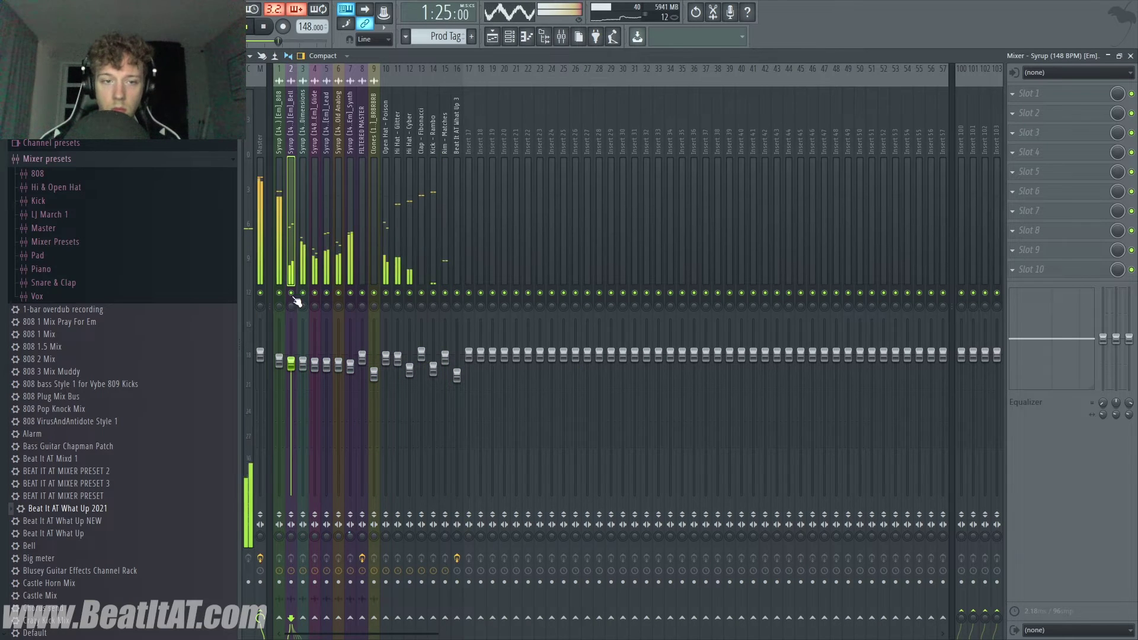
left_click(408, 179)
left_click(399, 220)
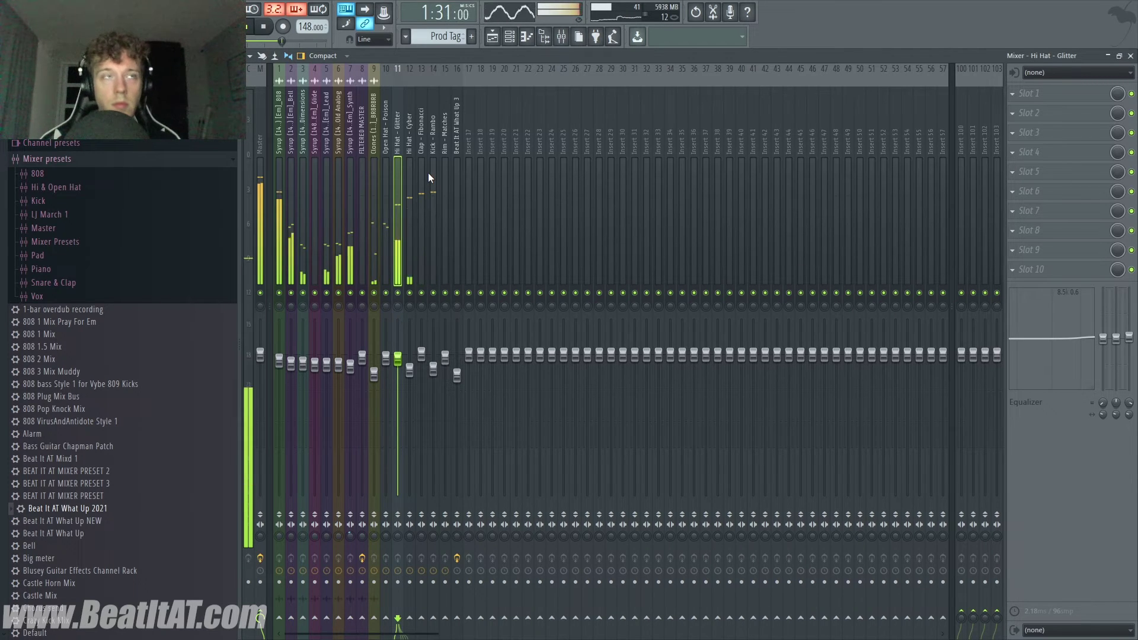
- Solo the Old Analog mixer track briefly to audition it, and restore the full mix
left_click(342, 240)
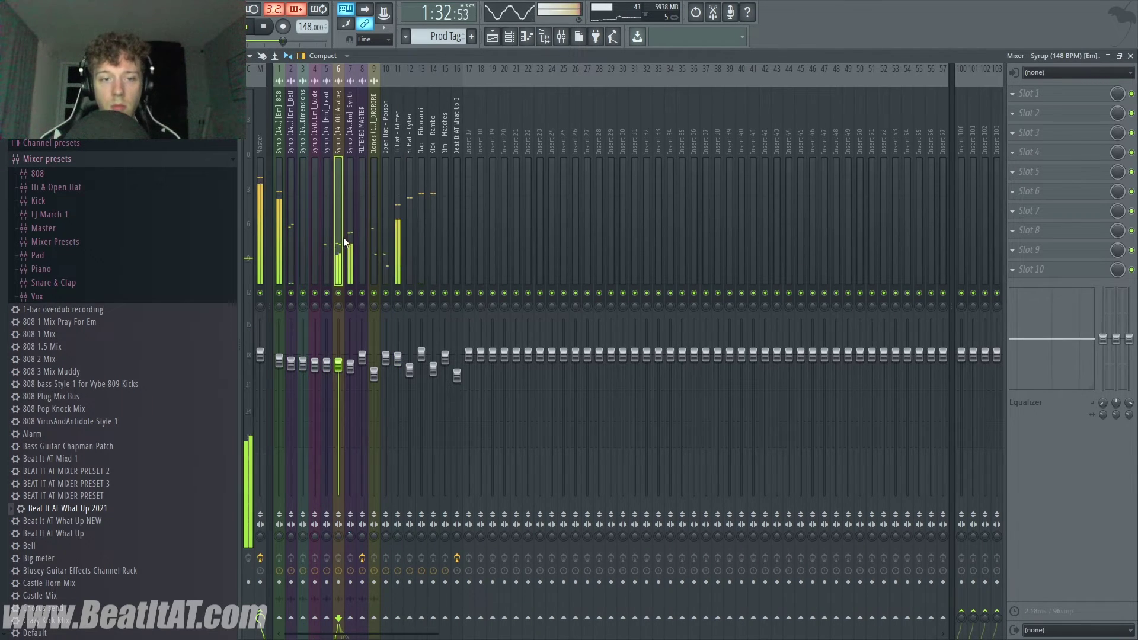
right_click(347, 278)
right_click(338, 294)
right_click(338, 294)
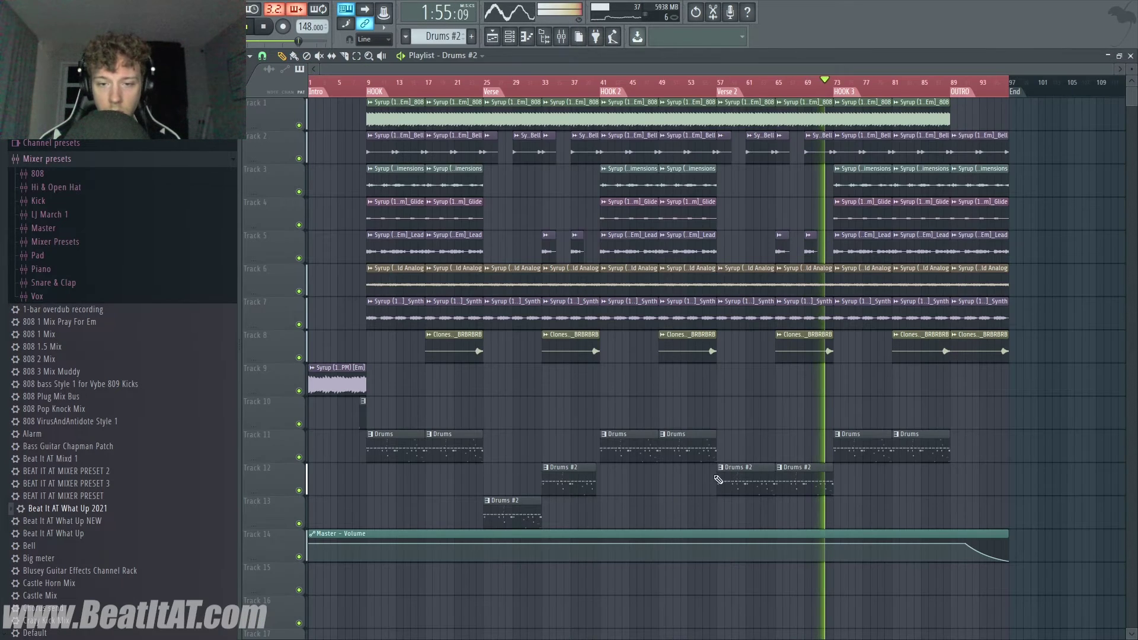
- Make the Drums #2 clip at bar 25 unique and replace the first Verse 2 drum clip with it
right_click(486, 508)
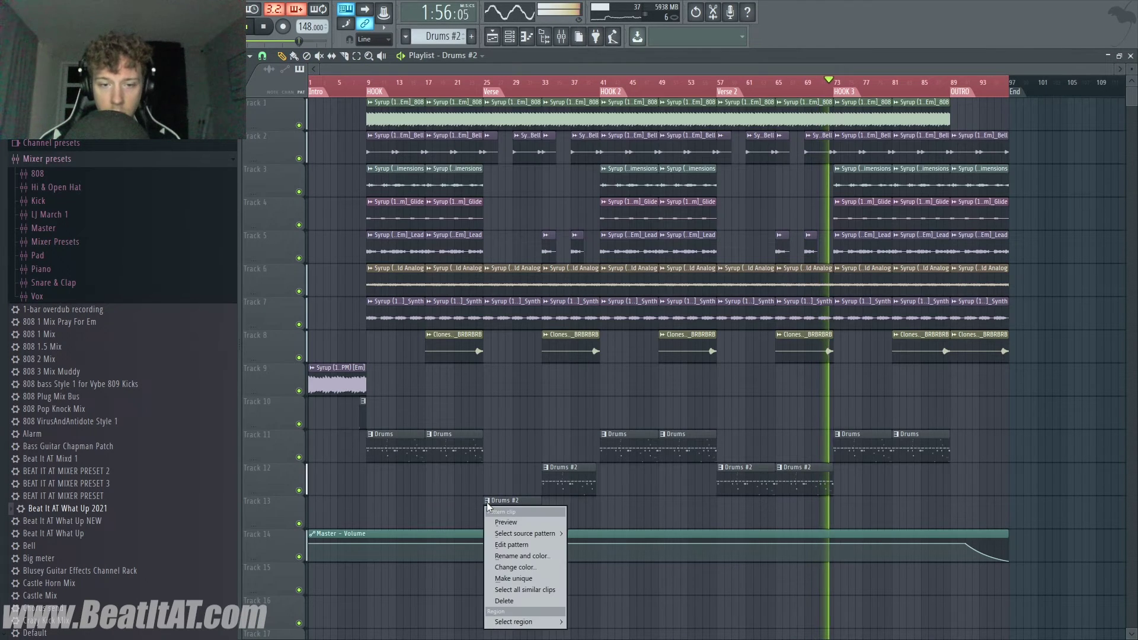
left_click(524, 578)
left_click(525, 511)
left_click(721, 515)
right_click(735, 489)
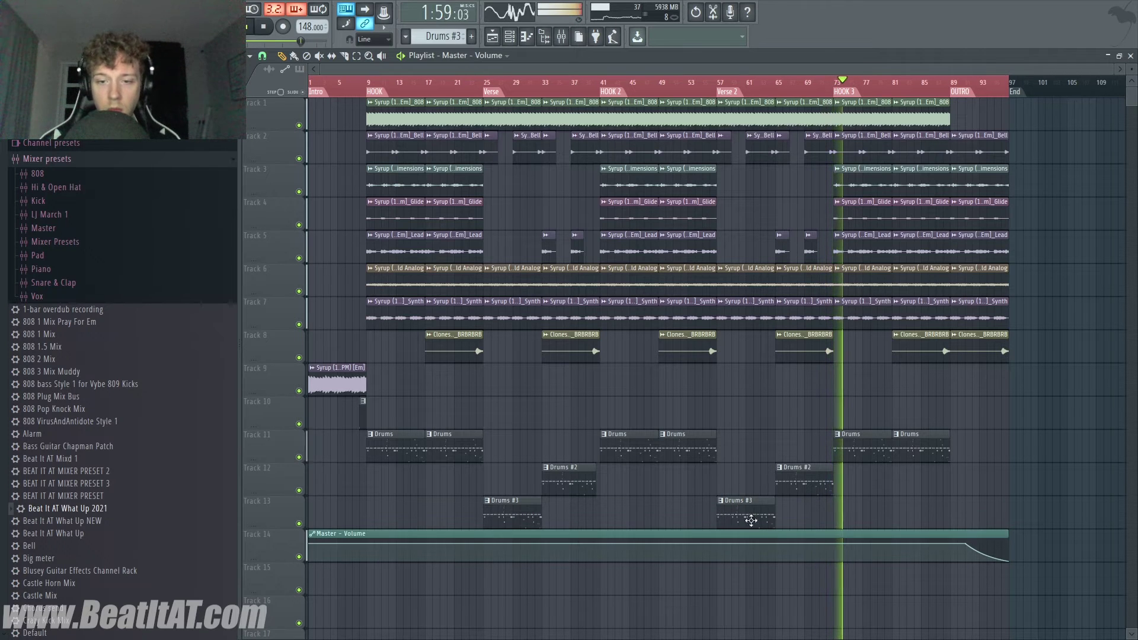
- Remove the rising Open Hat - Poison roll at the end of bar 3 in the Drums #3 pattern
double_click(737, 500)
left_click(587, 428)
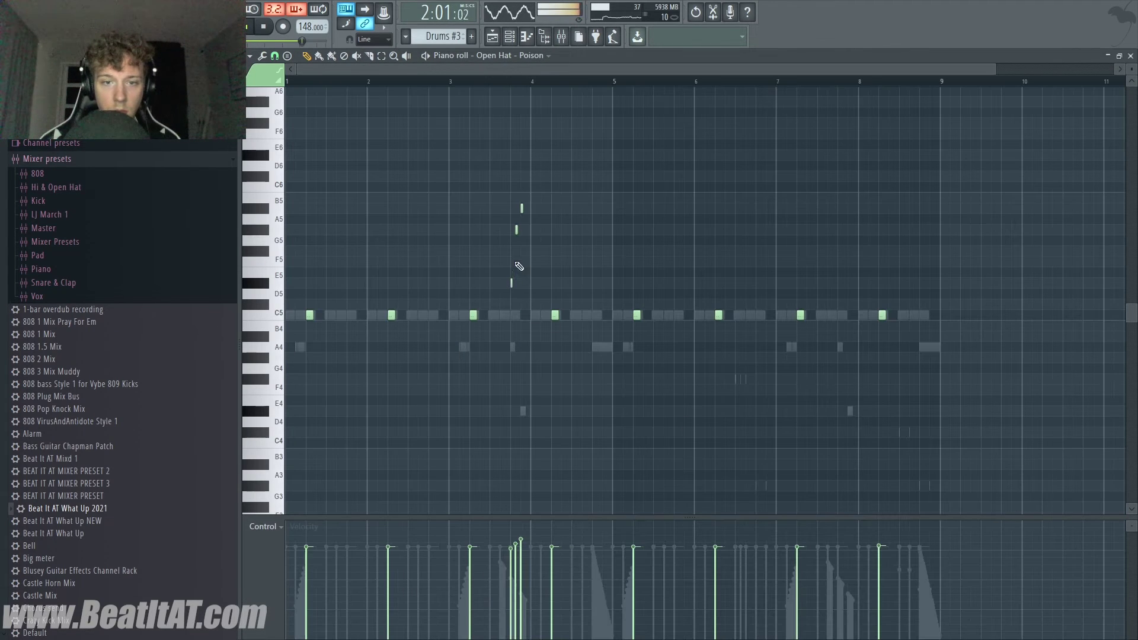
left_click_drag(510, 298, 558, 157)
key("ctrl+x")
- Cut the Hi Hat - Cyber notes in the second half of bar 7 in the Drums #3 pattern
key("F7")
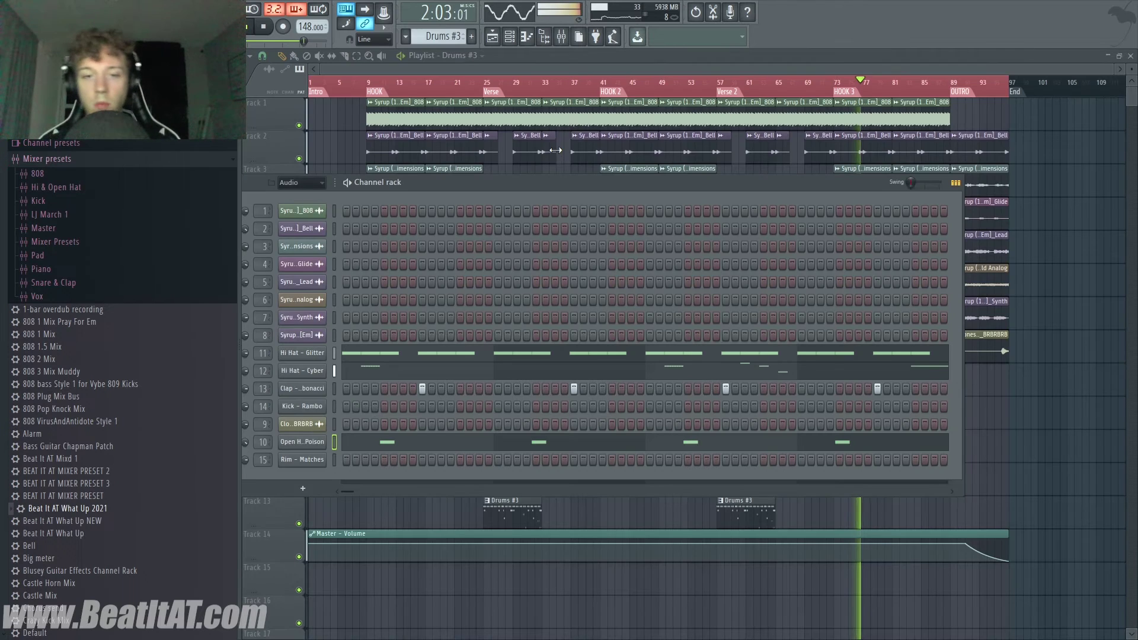
left_click(681, 371)
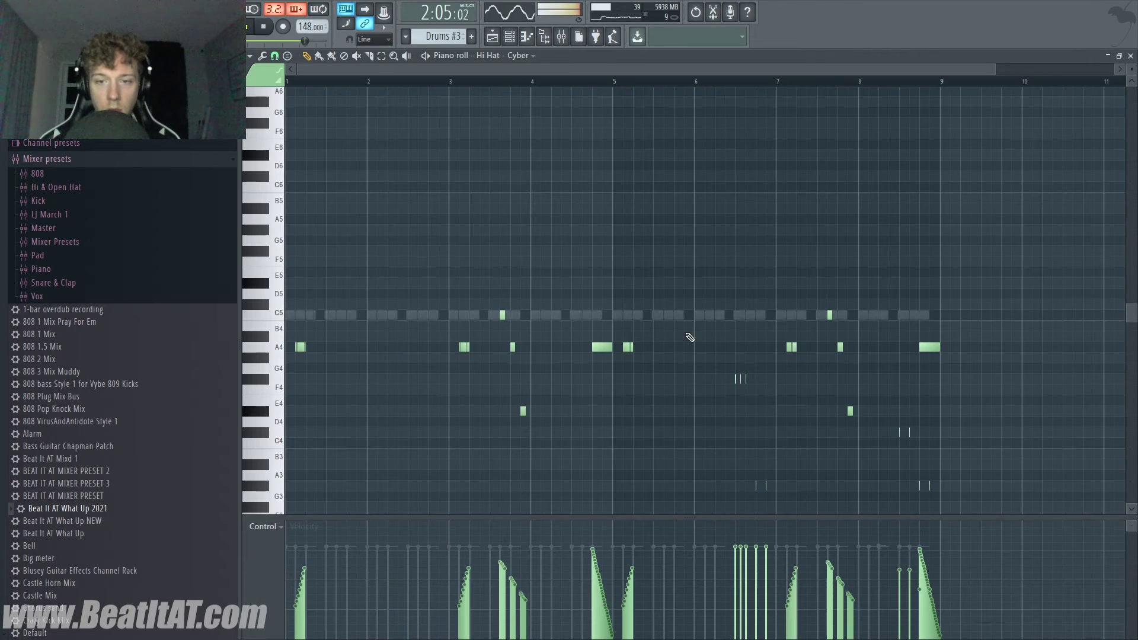
left_click_drag(867, 394, 827, 235)
key("ctrl+x")
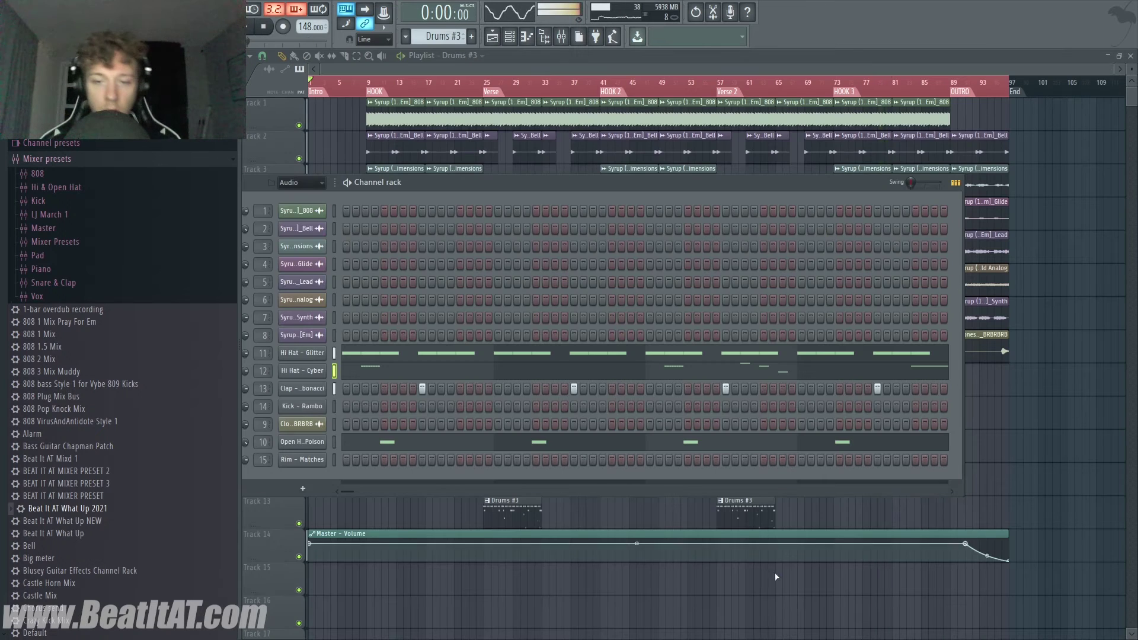
- Return to the playlist, select every clip in the arrangement and hide the browser
right_click(1030, 418)
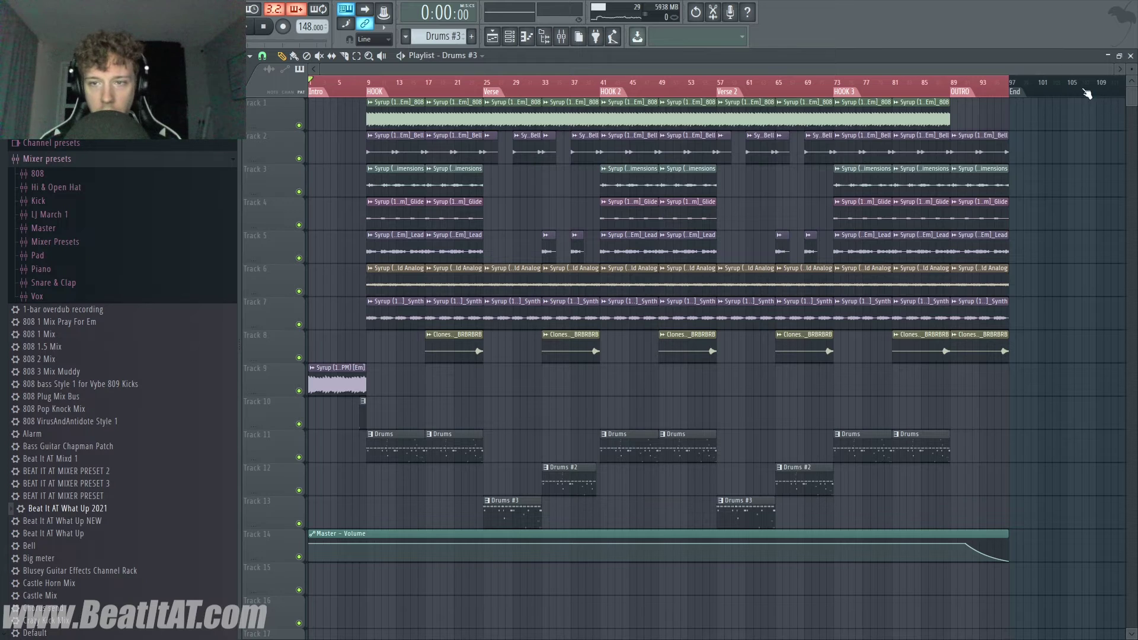
key("ctrl+a")
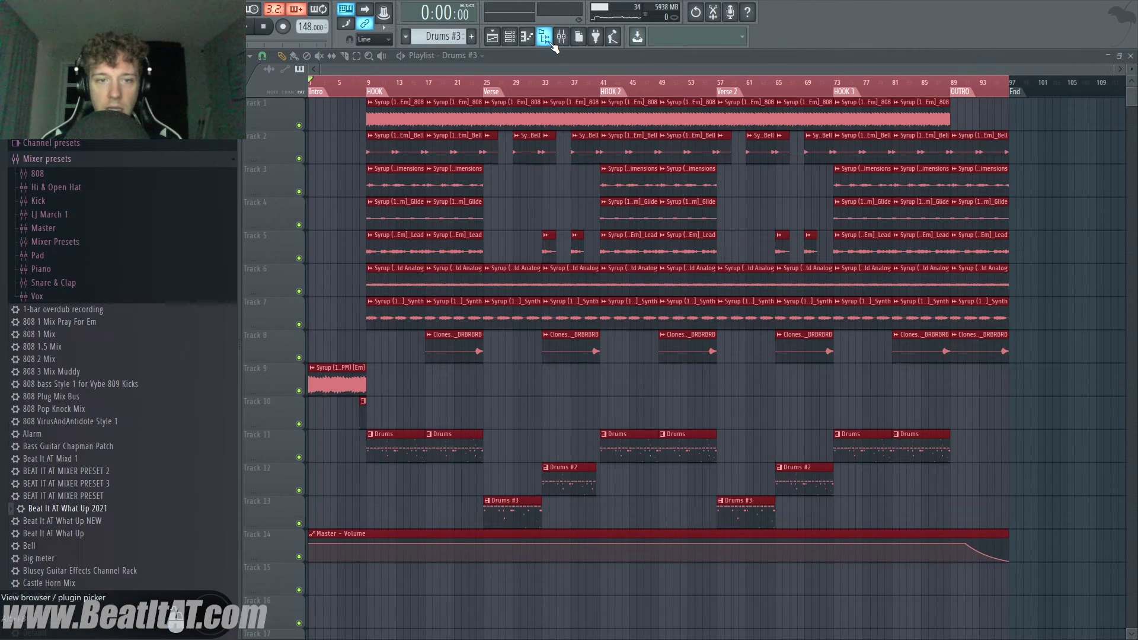
left_click(552, 44)
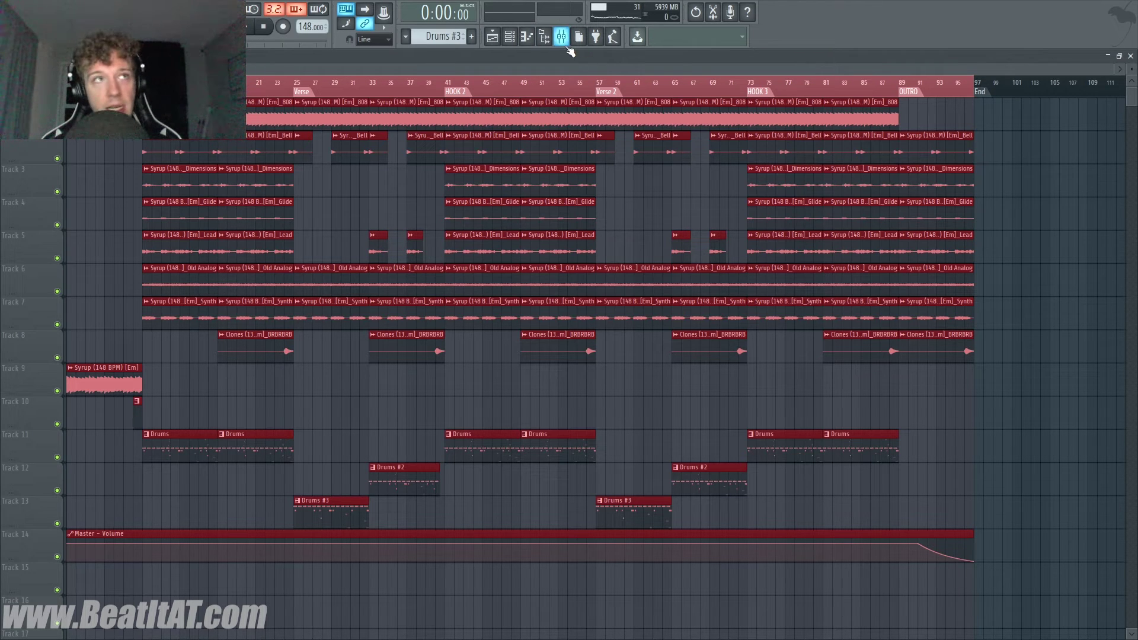
- Inspect the Master channel's effect chain in the mixer and return to the playlist
key("F9")
left_click(85, 148)
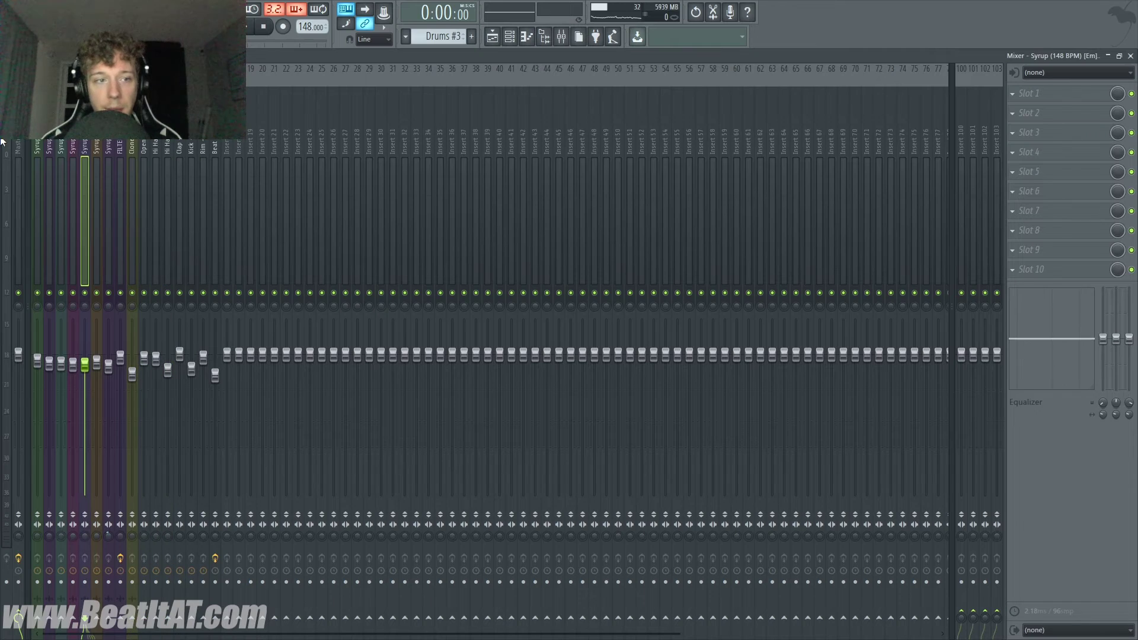
left_click(17, 148)
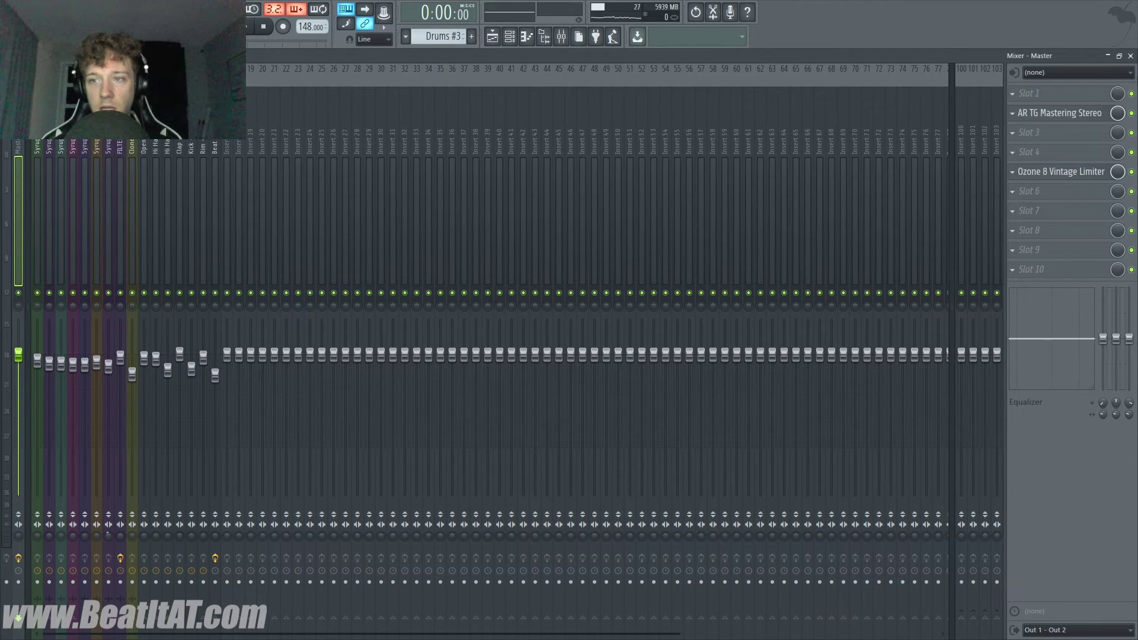
key("F9")
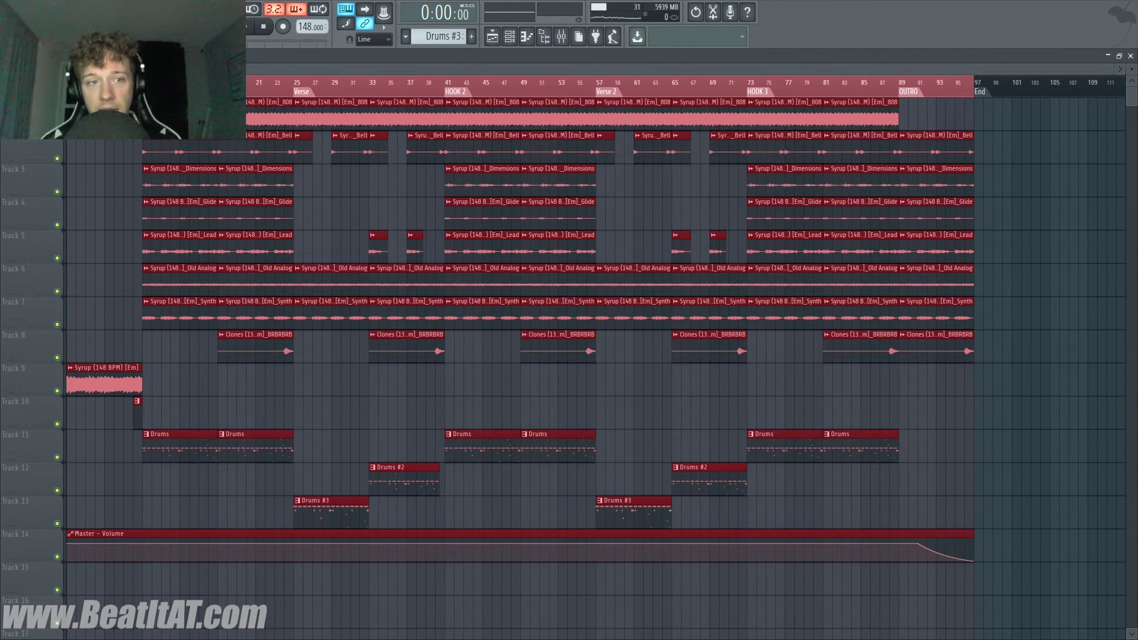
- Play the arrangement and place a copy of the Prod Tag clip on Track 10 at the start of the outro
left_click(246, 29)
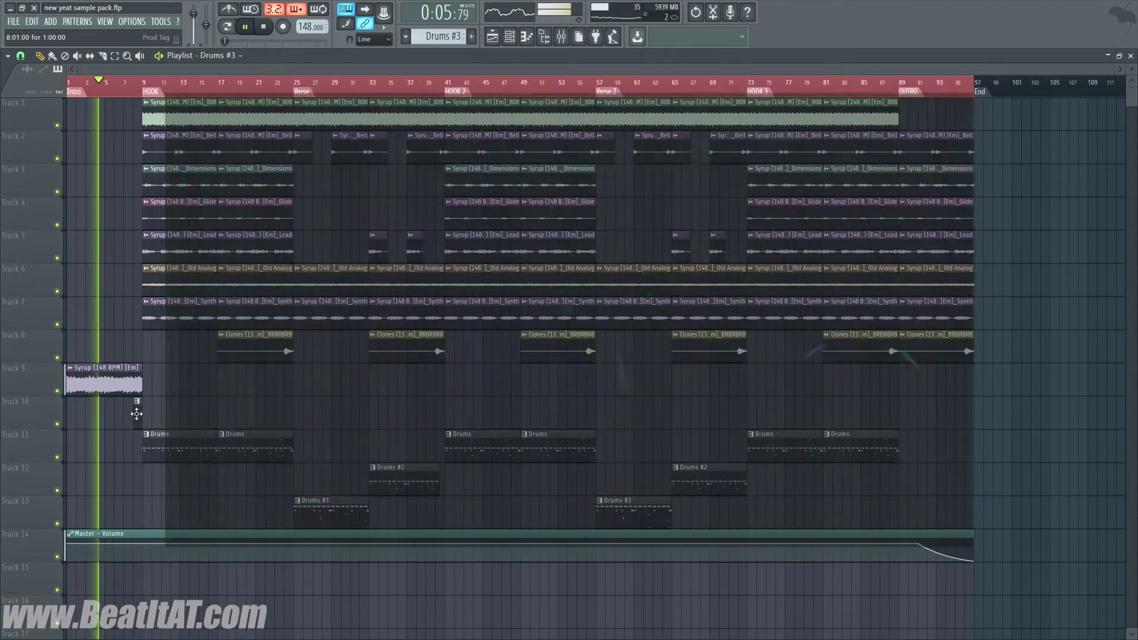
left_click(137, 412)
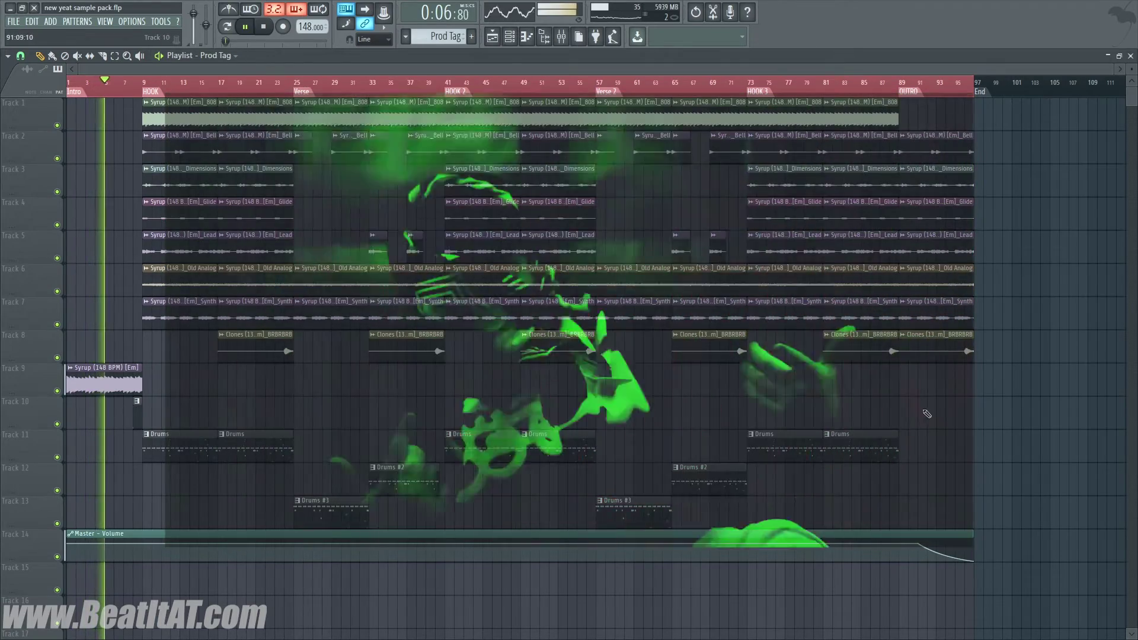
left_click(924, 412)
left_click(903, 413)
right_click(920, 414)
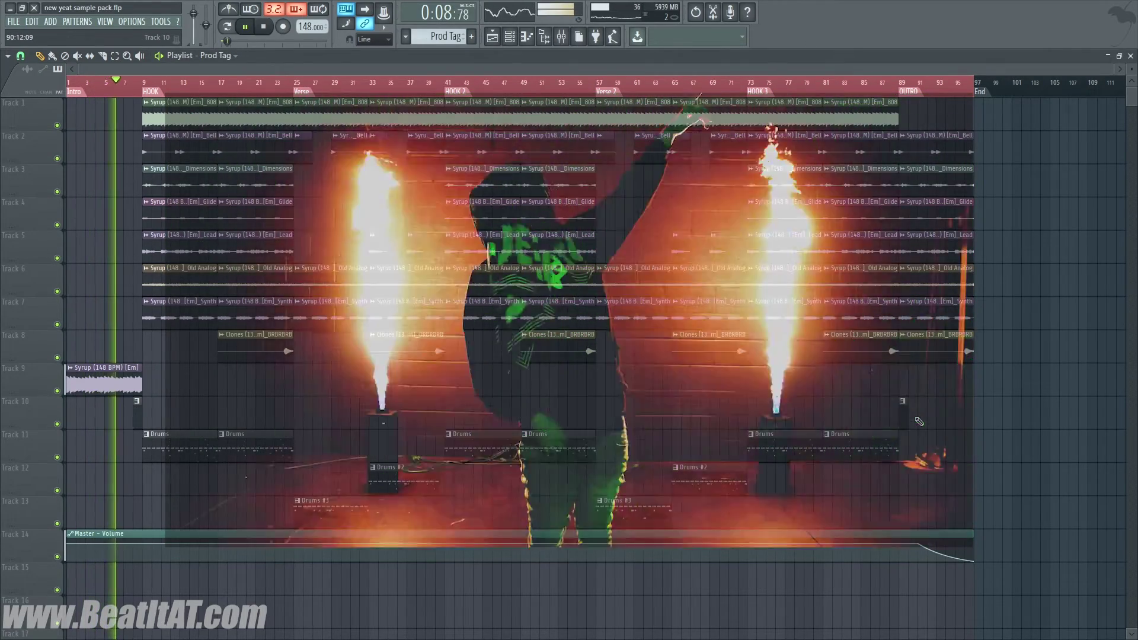